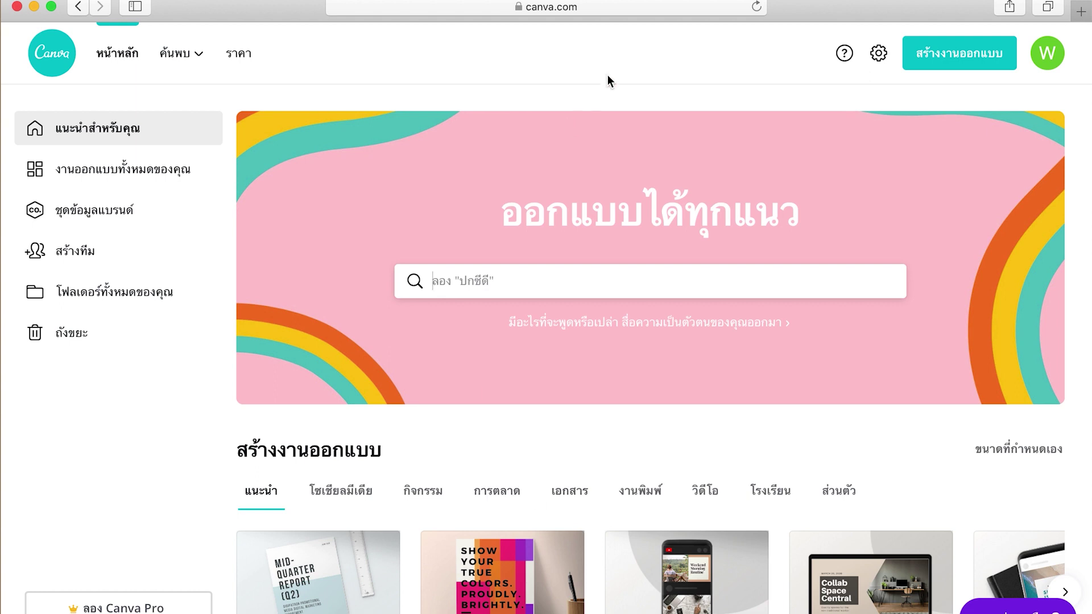
pyautogui.click(594, 8)
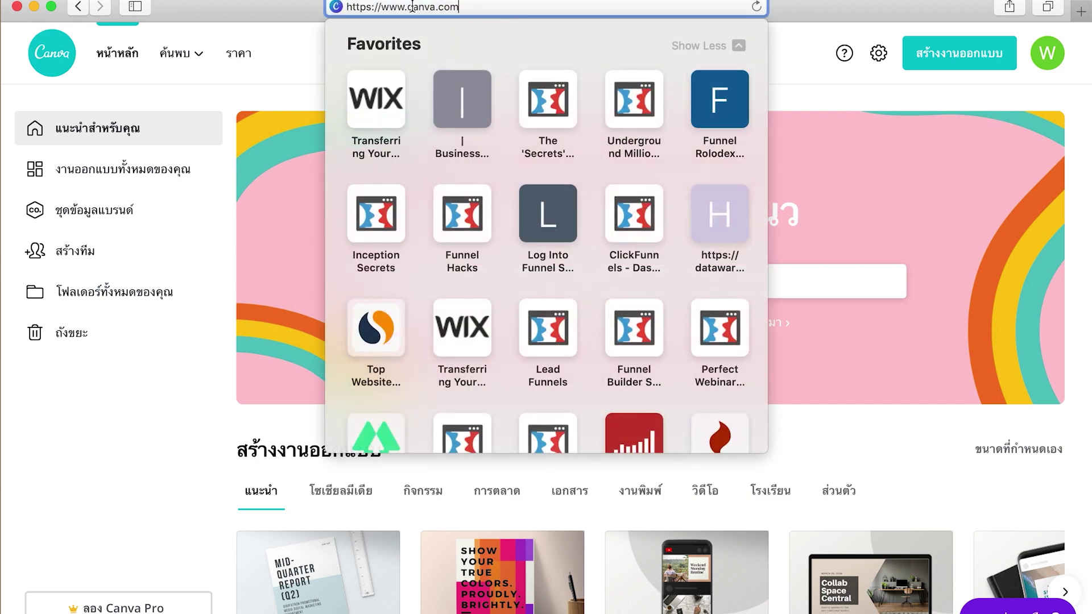
pyautogui.write('/')
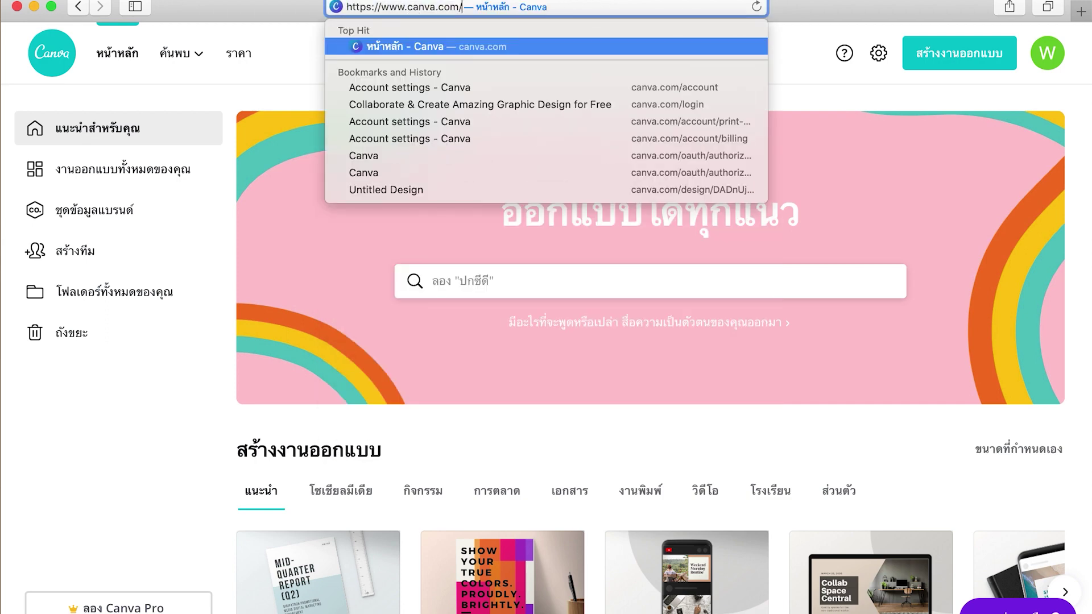
pyautogui.write('th_th/')
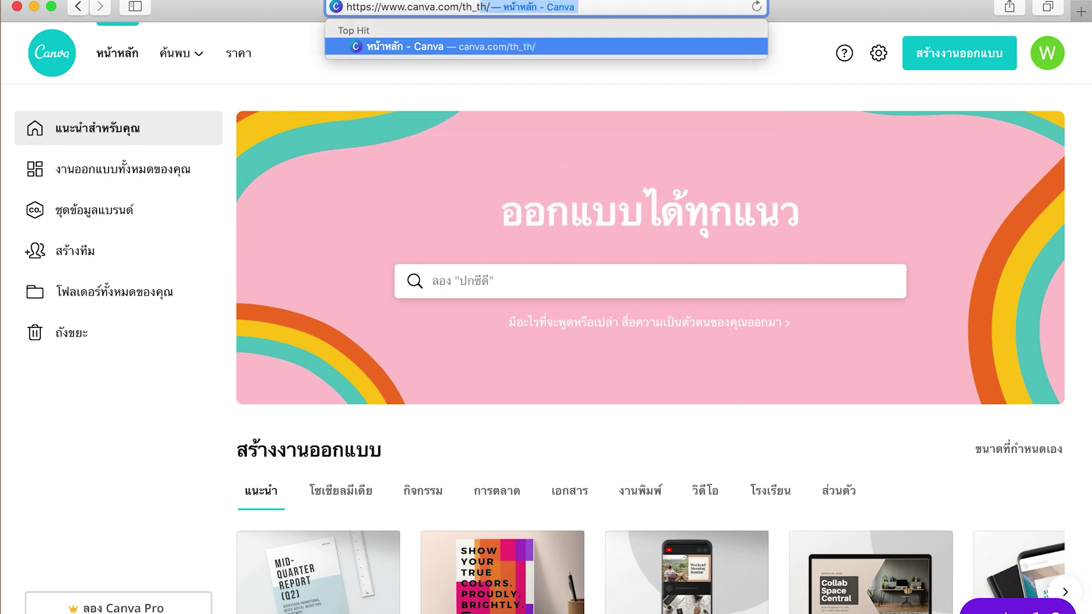
pyautogui.press('Return')
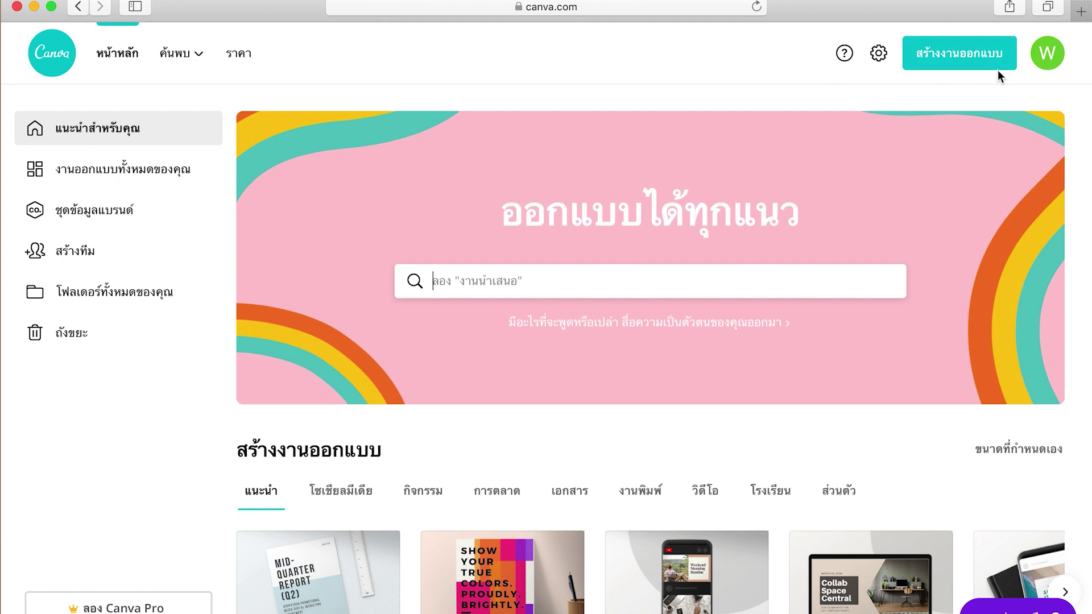
# Review the billing and teams section and the print orders in the account settings, and return to the home page.
pyautogui.click(879, 54)
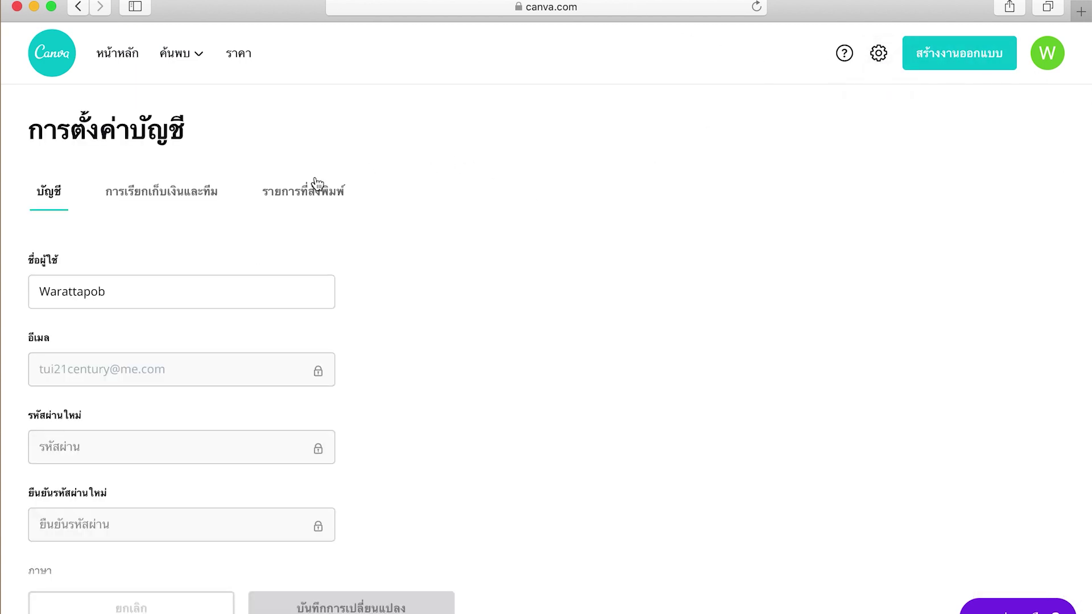
pyautogui.click(194, 192)
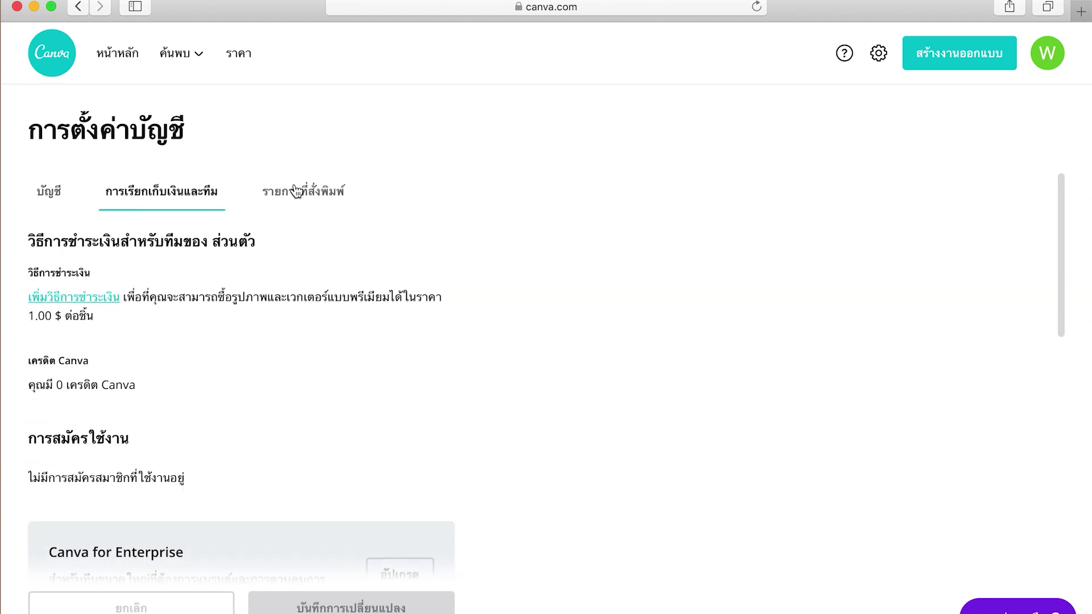
pyautogui.click(306, 190)
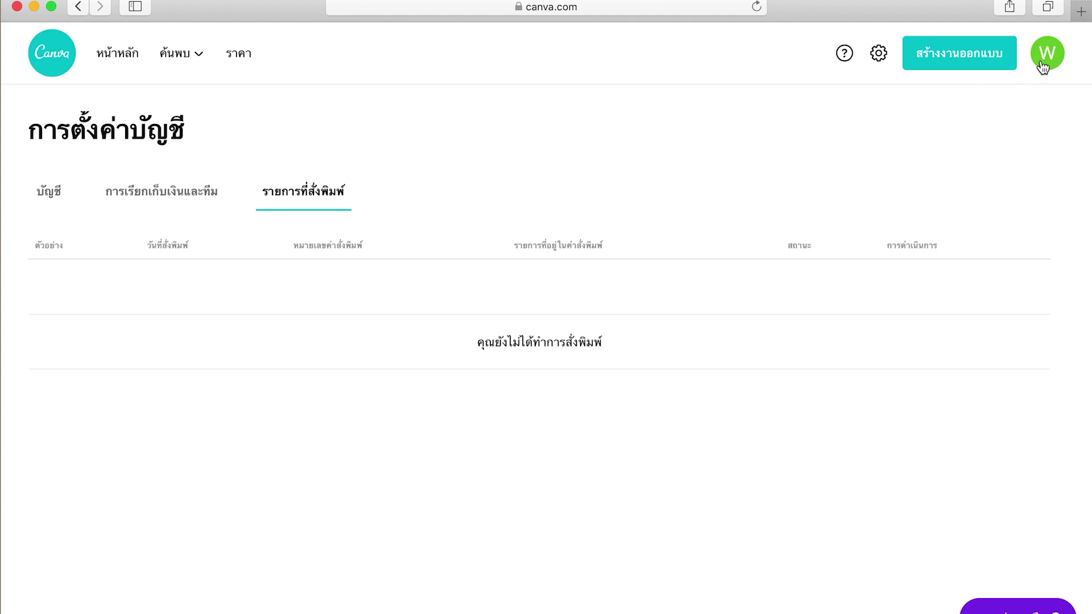
pyautogui.click(103, 55)
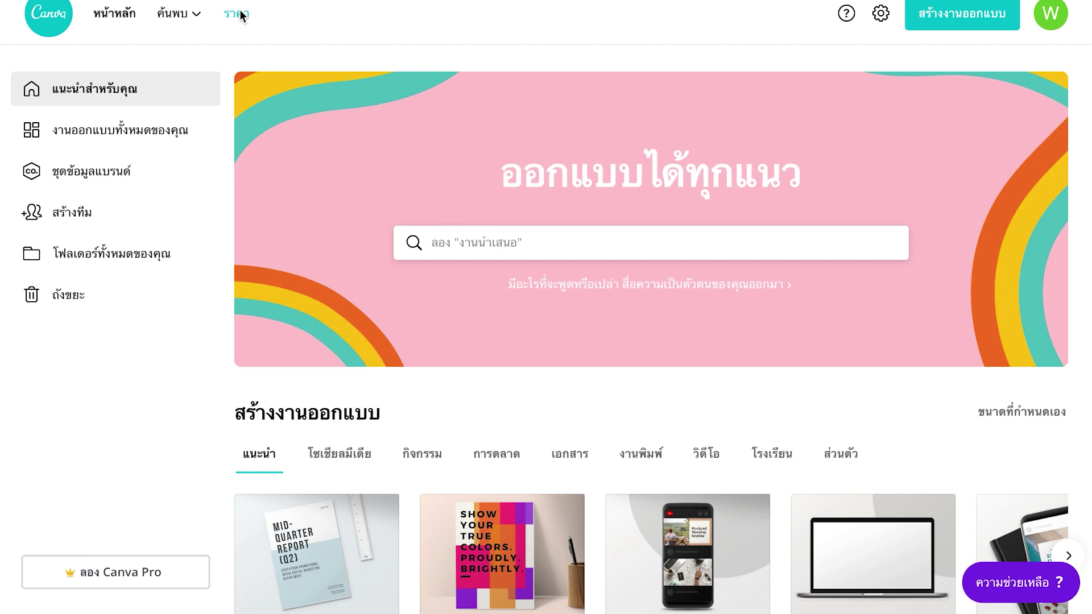
# Open the pricing page and examine the Free plan's price and featured benefits, highlighting the word ฟรี.
pyautogui.click(241, 16)
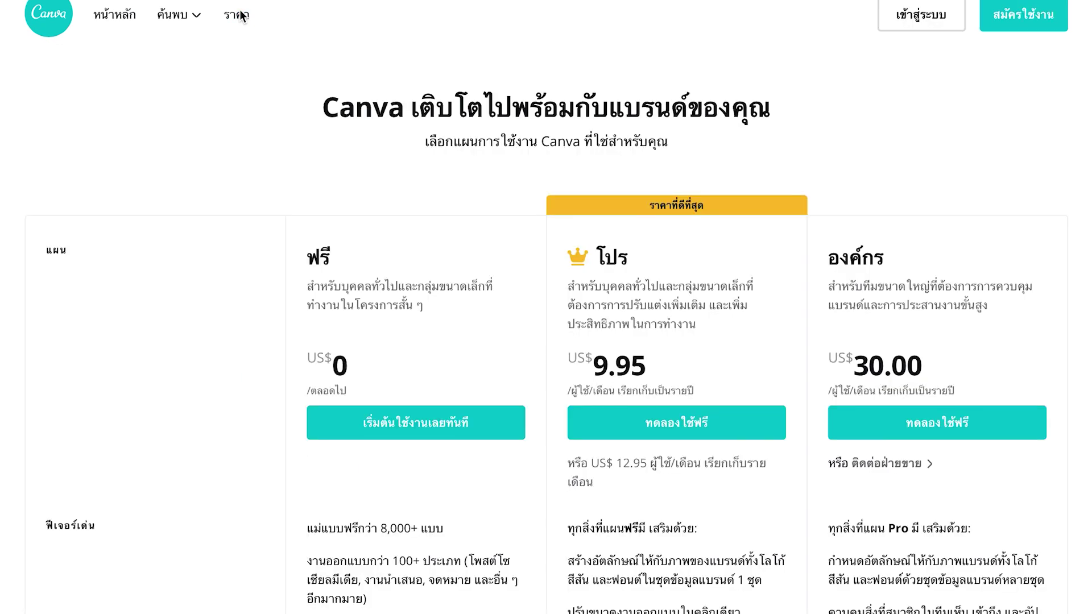
pyautogui.scroll(-1, 371, 344)
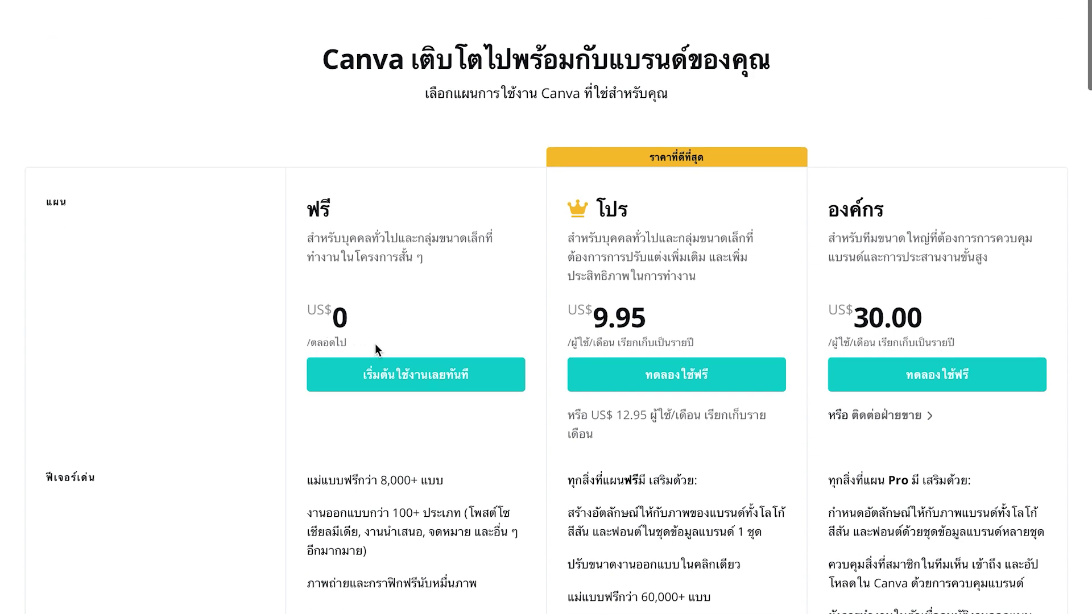
pyautogui.scroll(-2, 374, 344)
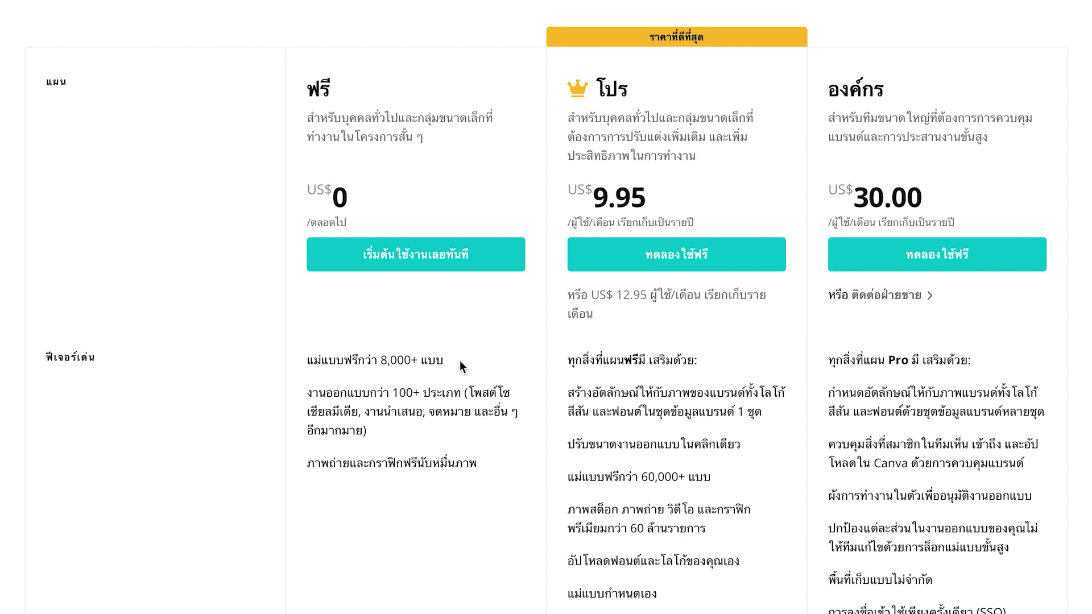
pyautogui.scroll(-1, 466, 373)
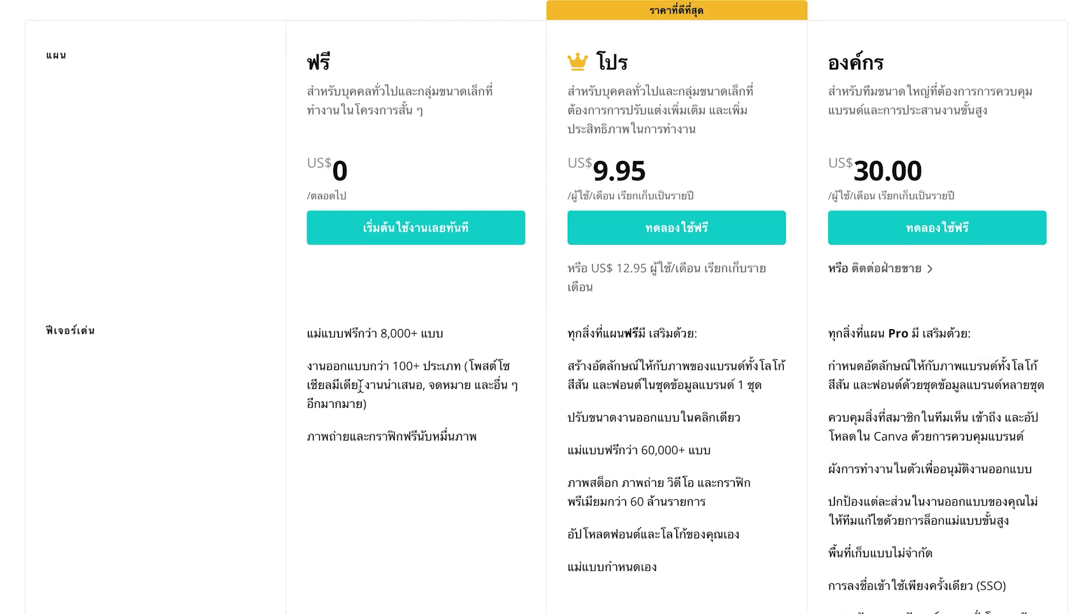
pyautogui.scroll(-1, 415, 463)
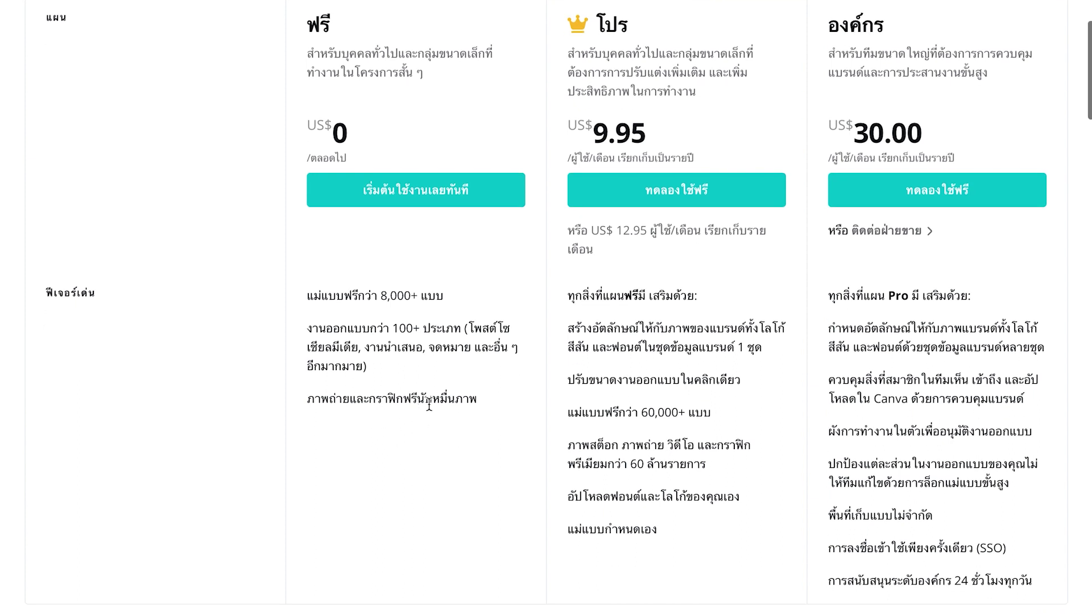
pyautogui.moveTo(418, 400); pyautogui.dragTo(402, 400)
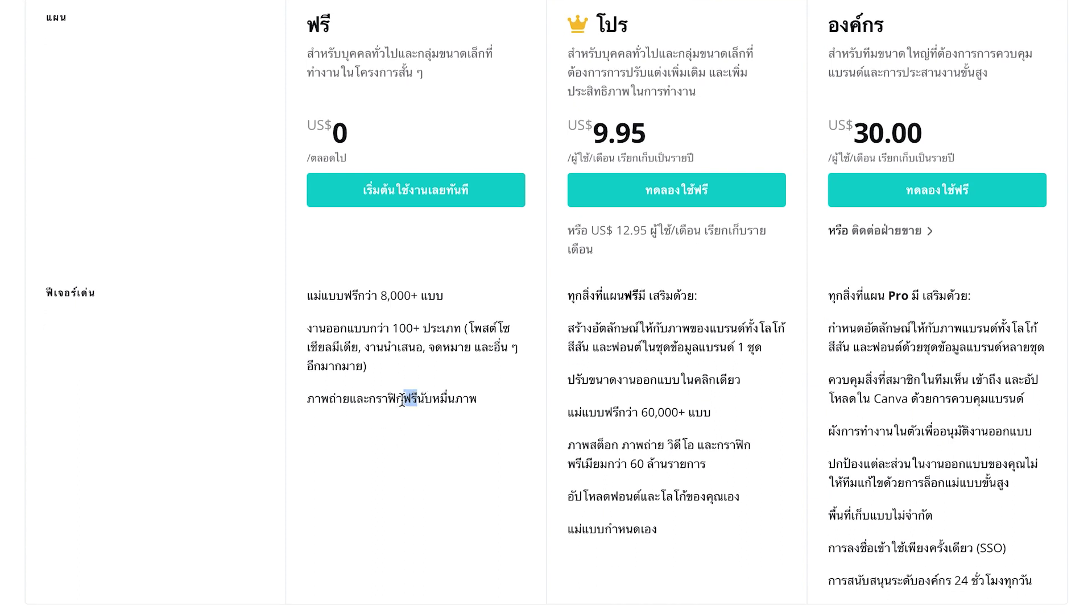
pyautogui.scroll(-2, 510, 404)
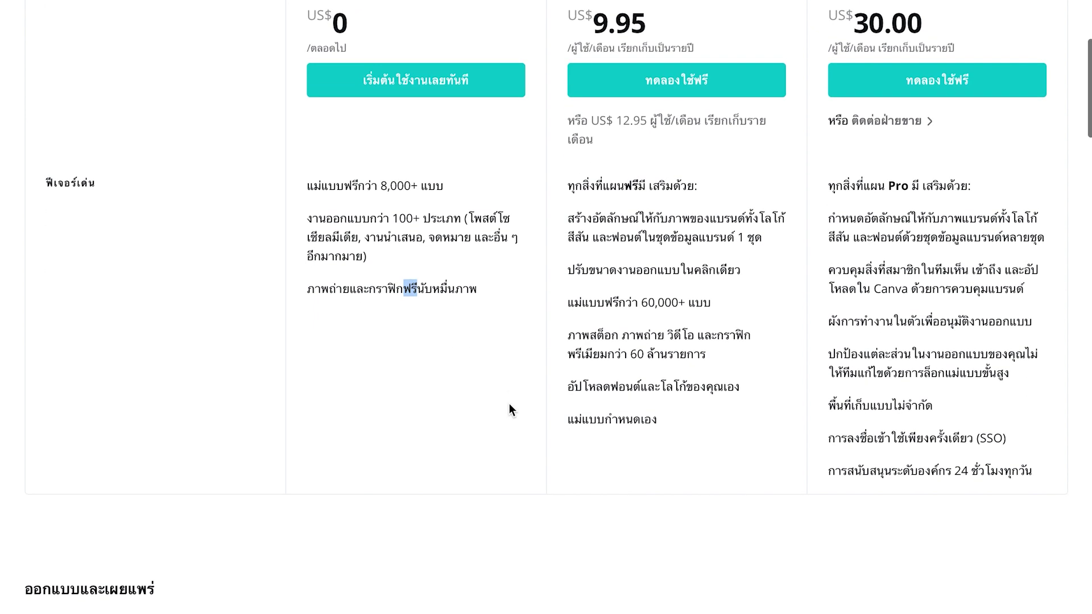
pyautogui.scroll(4, 510, 403)
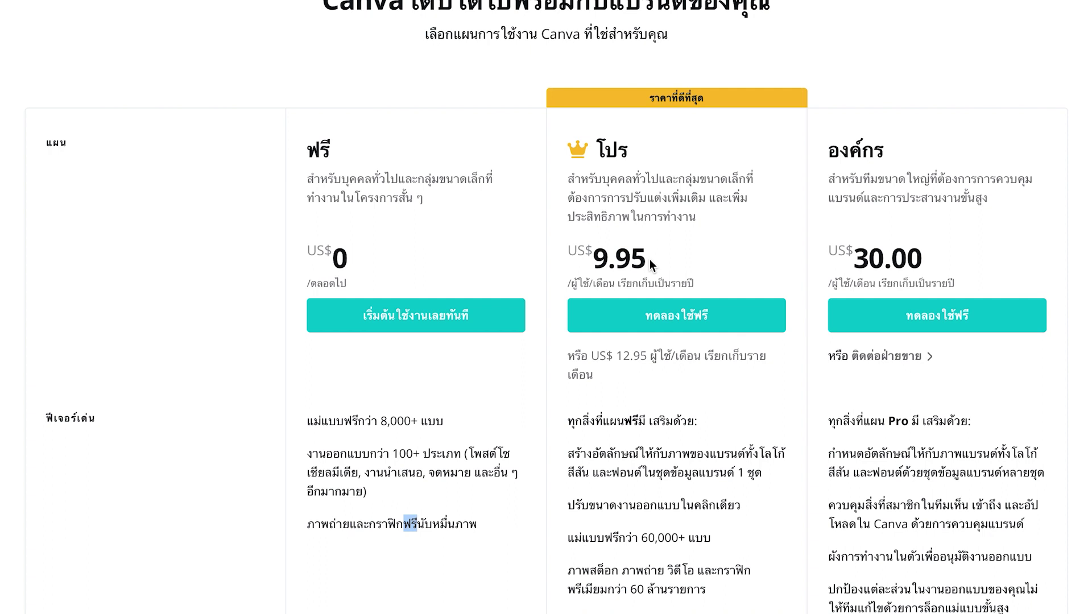
# Highlight the US$ currency sign beside the Pro plan's price to point out its currency.
pyautogui.click(590, 248)
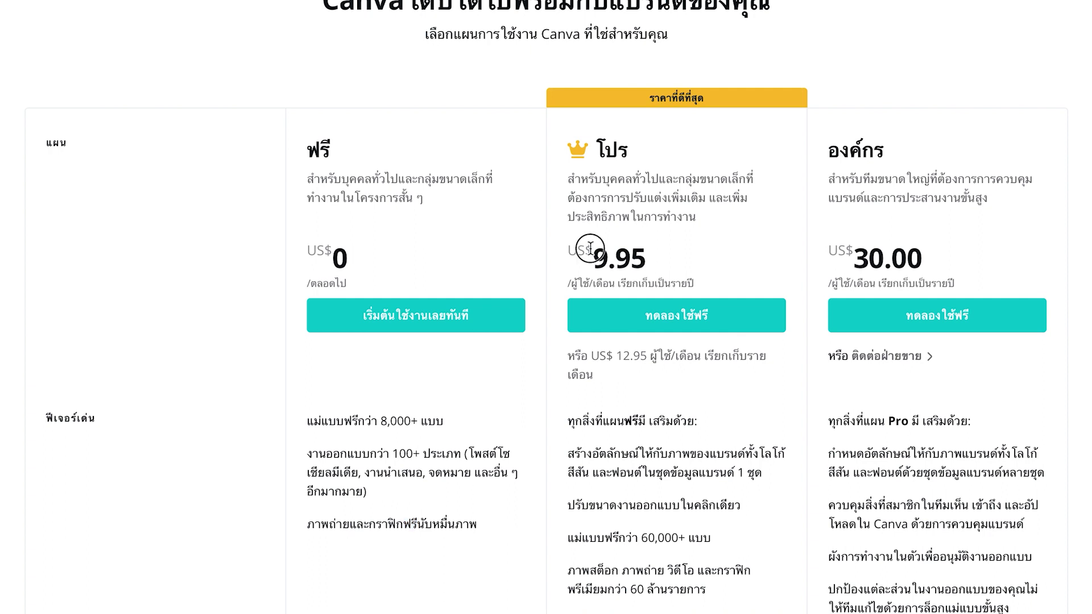
pyautogui.doubleClick(575, 250)
pyautogui.doubleClick(592, 251)
pyautogui.doubleClick(575, 252)
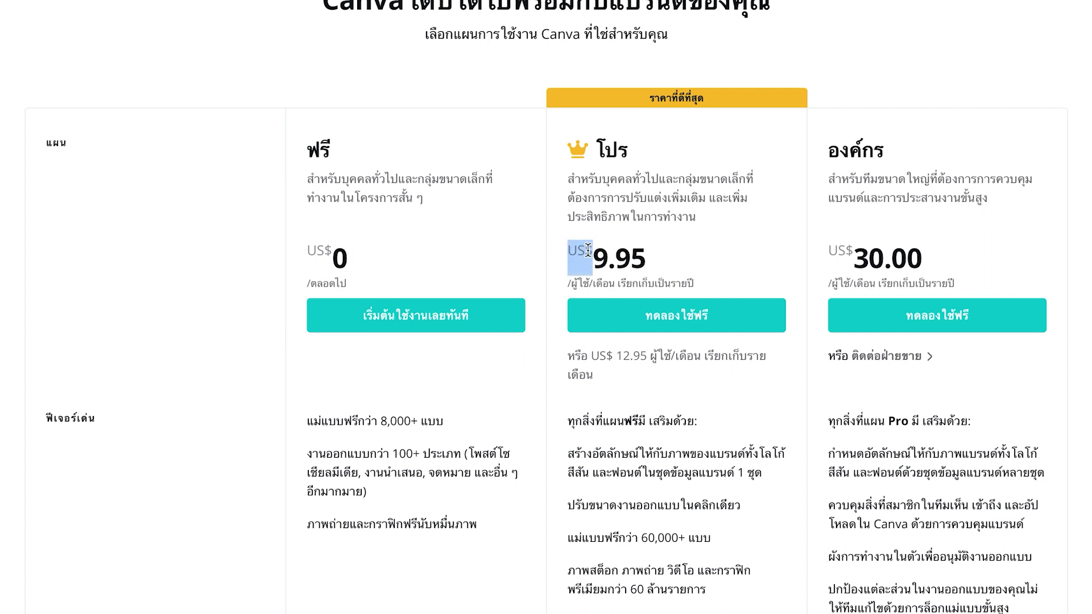
pyautogui.doubleClick(592, 250)
pyautogui.doubleClick(592, 248)
pyautogui.doubleClick(567, 249)
pyautogui.doubleClick(586, 250)
pyautogui.moveTo(586, 250); pyautogui.dragTo(572, 251)
pyautogui.click(592, 254)
pyautogui.doubleClick(592, 254)
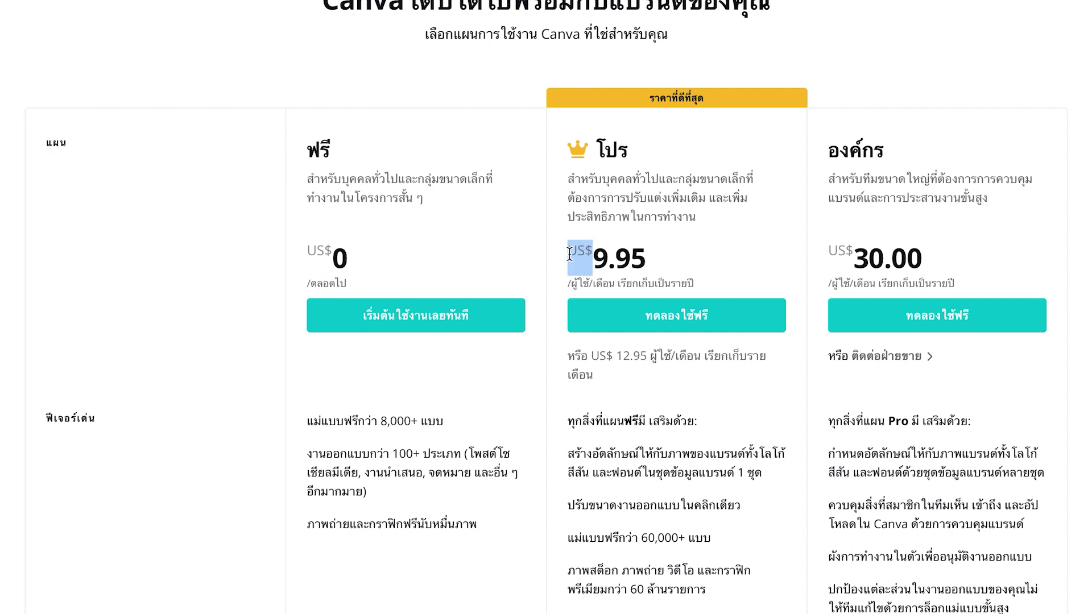
pyautogui.click(692, 263)
# Examine the features listed for the Pro and Enterprise plans, including Pro's premium stock photos, videos and graphics.
pyautogui.scroll(-2, 663, 292)
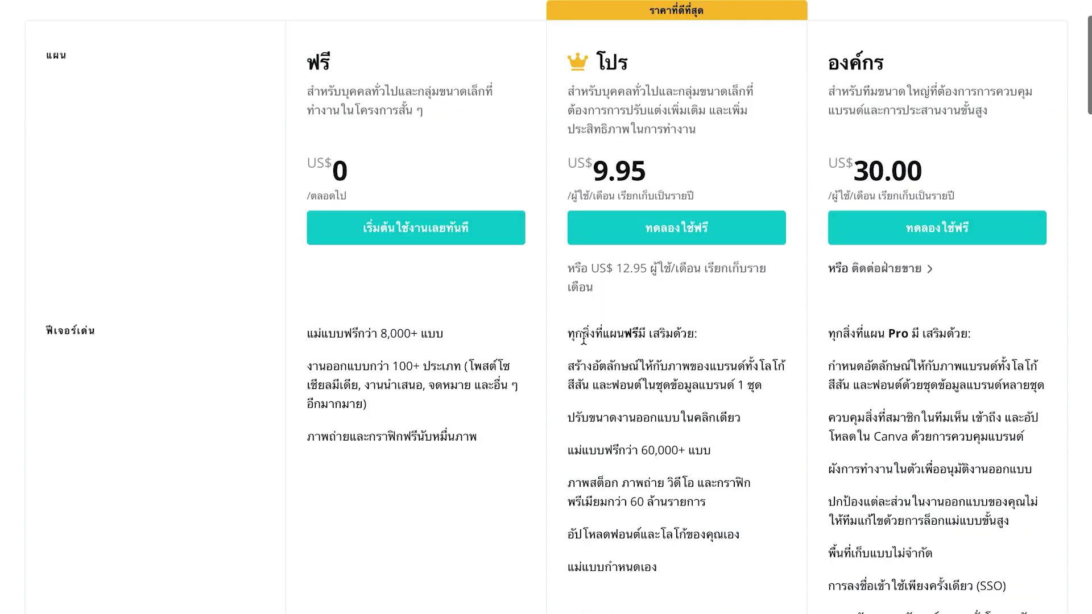
pyautogui.scroll(-1, 654, 381)
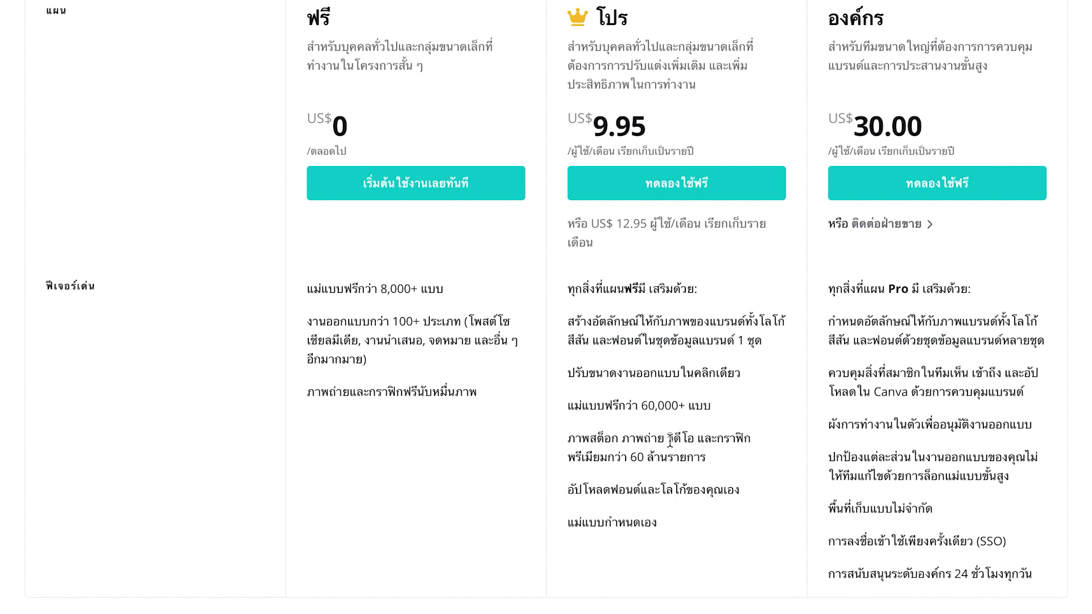
pyautogui.moveTo(630, 457); pyautogui.dragTo(725, 463)
pyautogui.click(726, 464)
pyautogui.scroll(1, 665, 394)
pyautogui.scroll(-1, 916, 425)
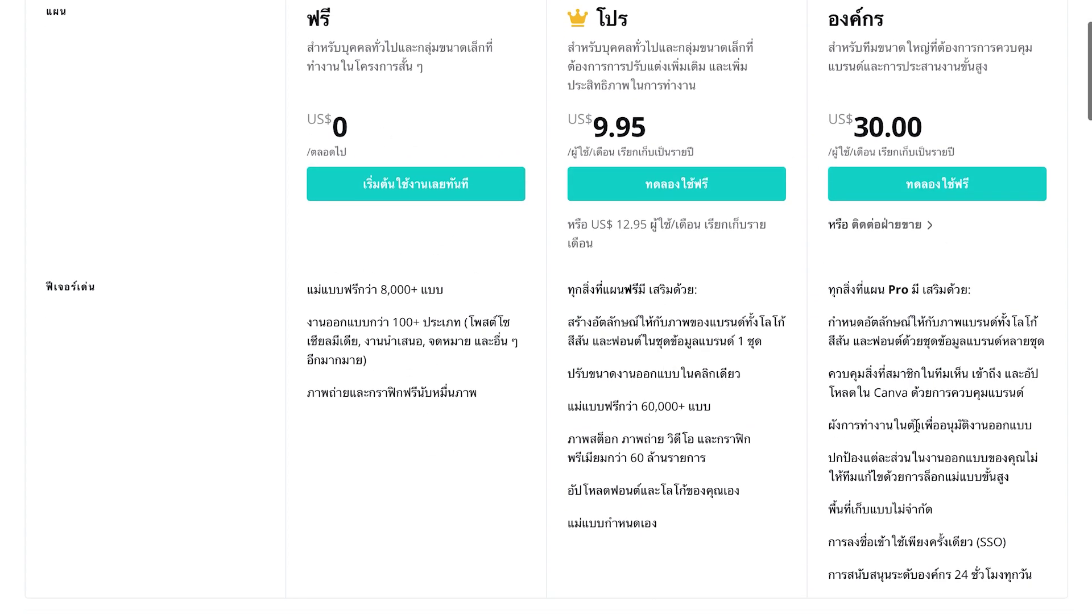
# Highlight the per-user monthly billing terms under the Pro plan's price, and return to the home page.
pyautogui.scroll(3, 945, 491)
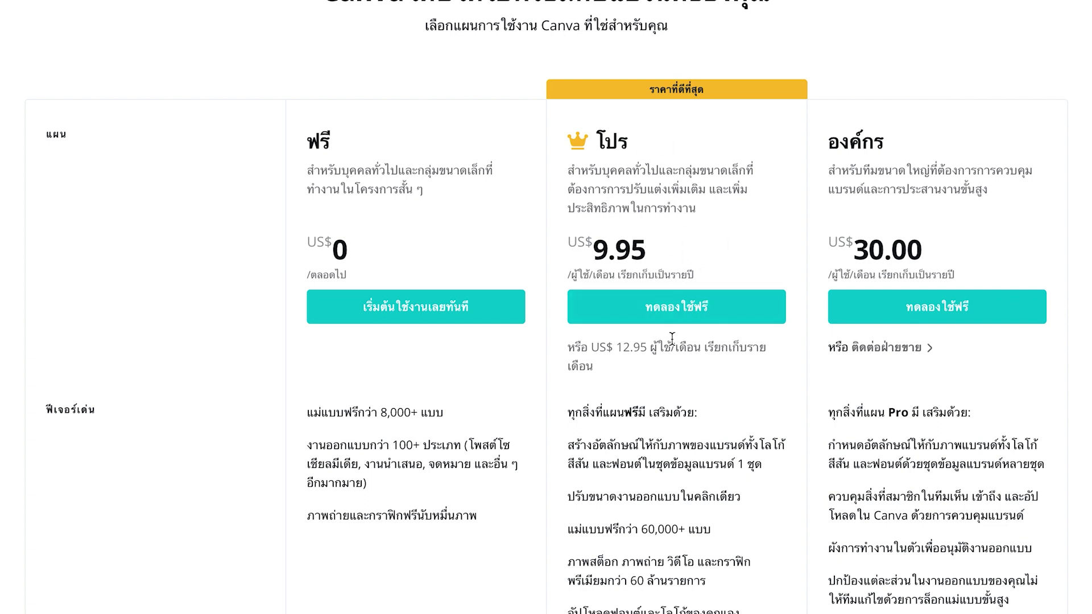
pyautogui.scroll(-1, 671, 339)
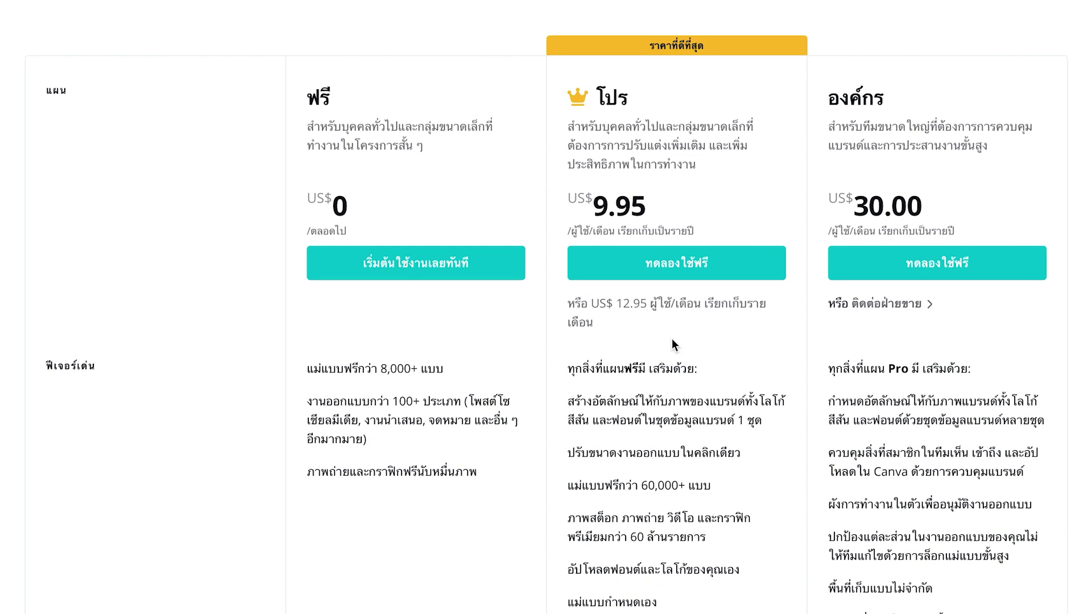
pyautogui.scroll(-1, 671, 339)
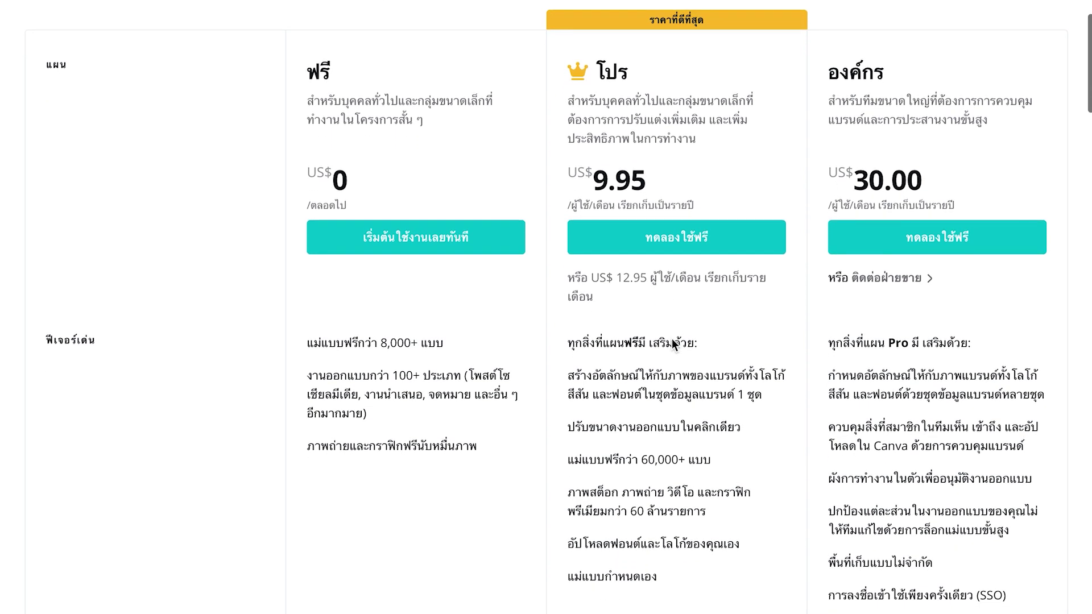
pyautogui.doubleClick(654, 279)
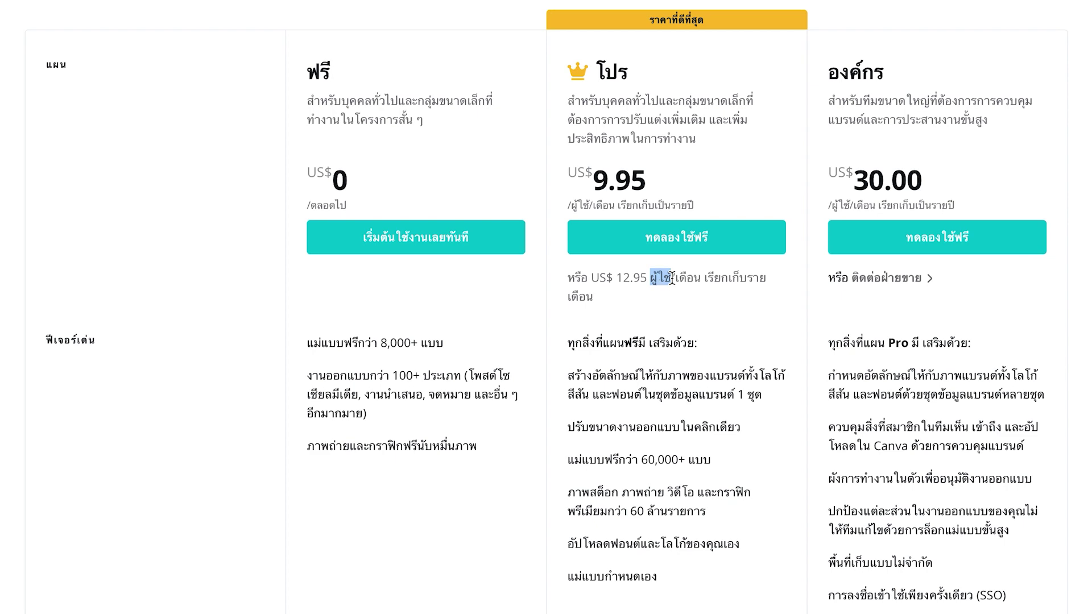
pyautogui.click(658, 273)
pyautogui.moveTo(654, 278); pyautogui.dragTo(753, 280)
pyautogui.scroll(3, 665, 141)
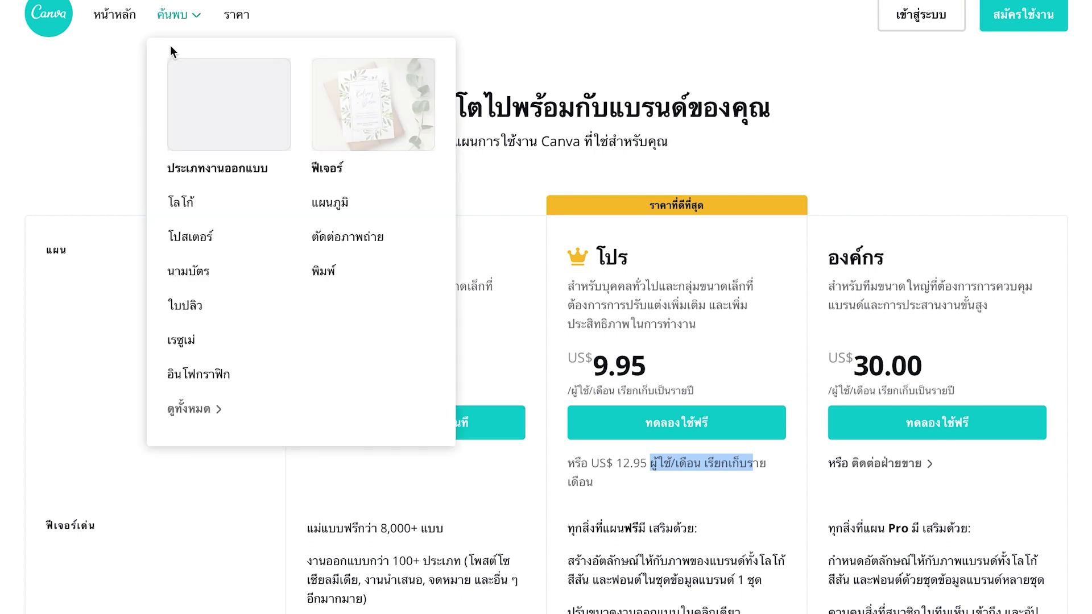
pyautogui.click(112, 17)
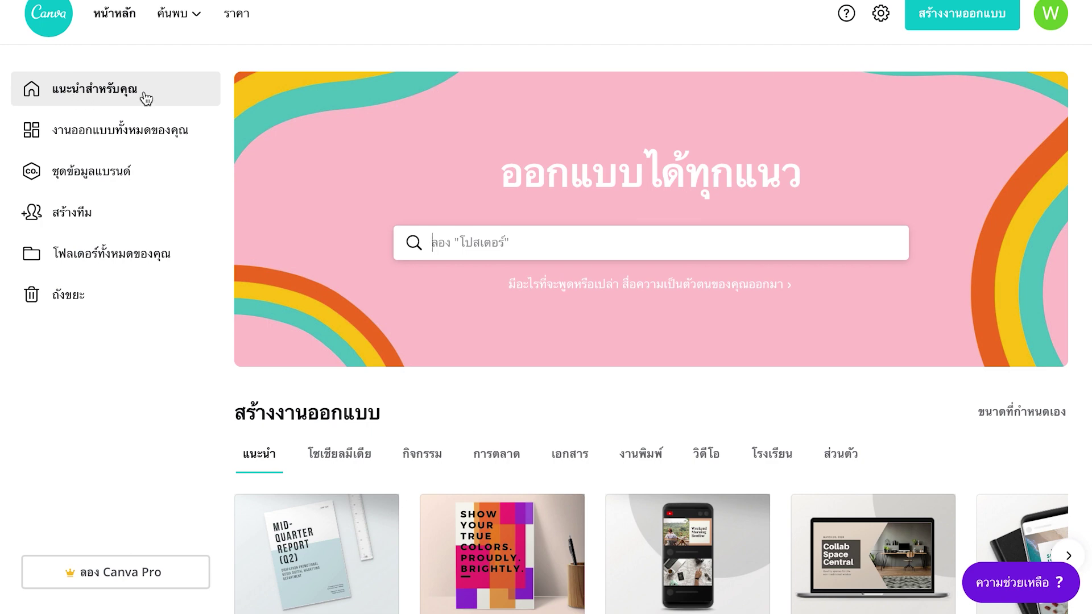
# Open the list of all the account's designs and look through the saved work.
pyautogui.click(114, 132)
pyautogui.scroll(-4, 720, 463)
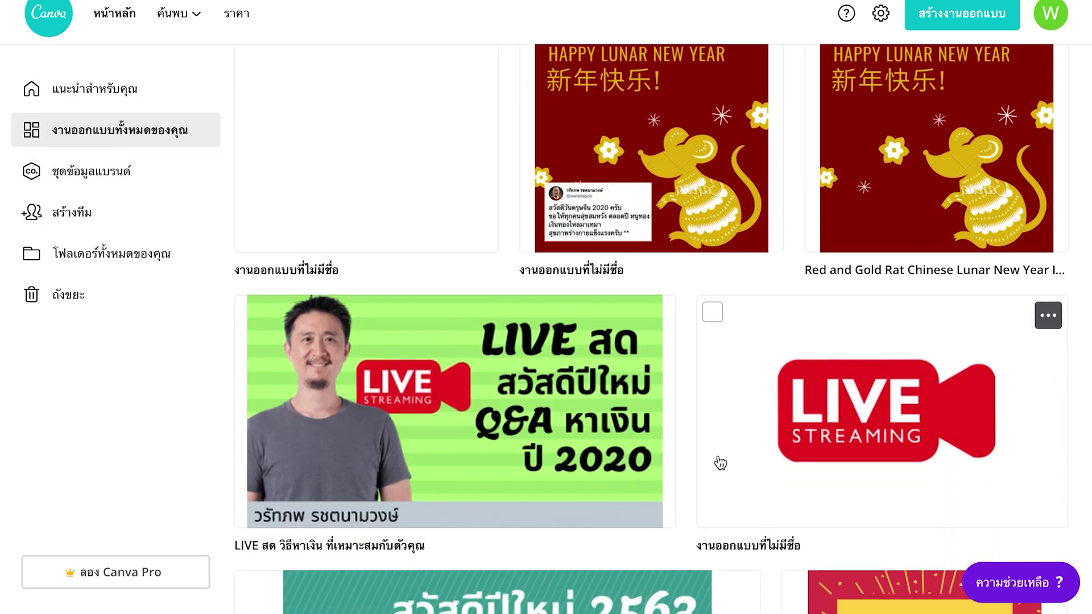
pyautogui.scroll(-8, 720, 463)
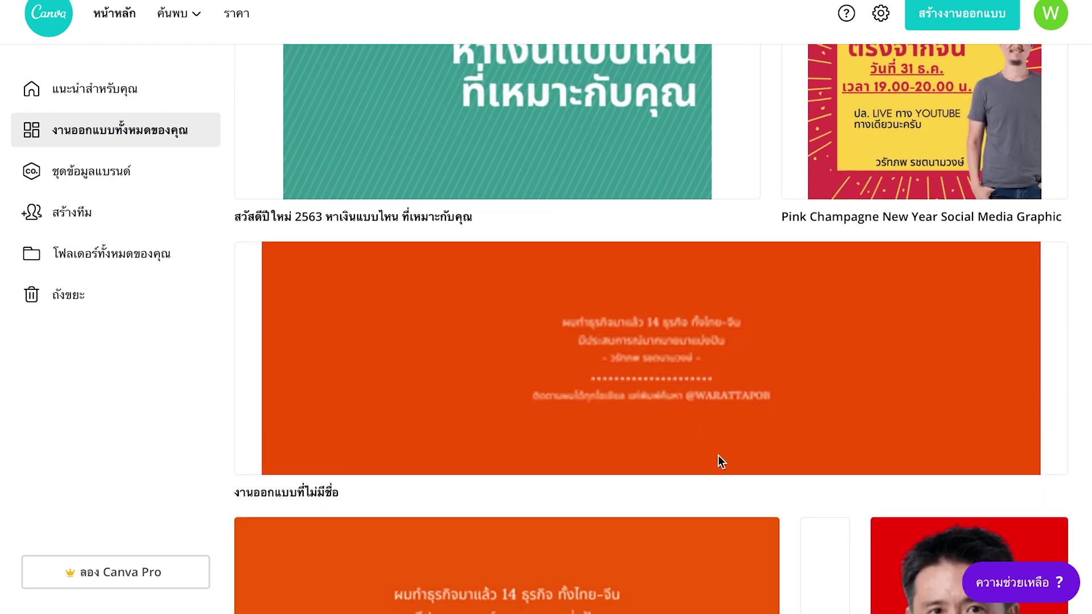
pyautogui.scroll(-1, 720, 463)
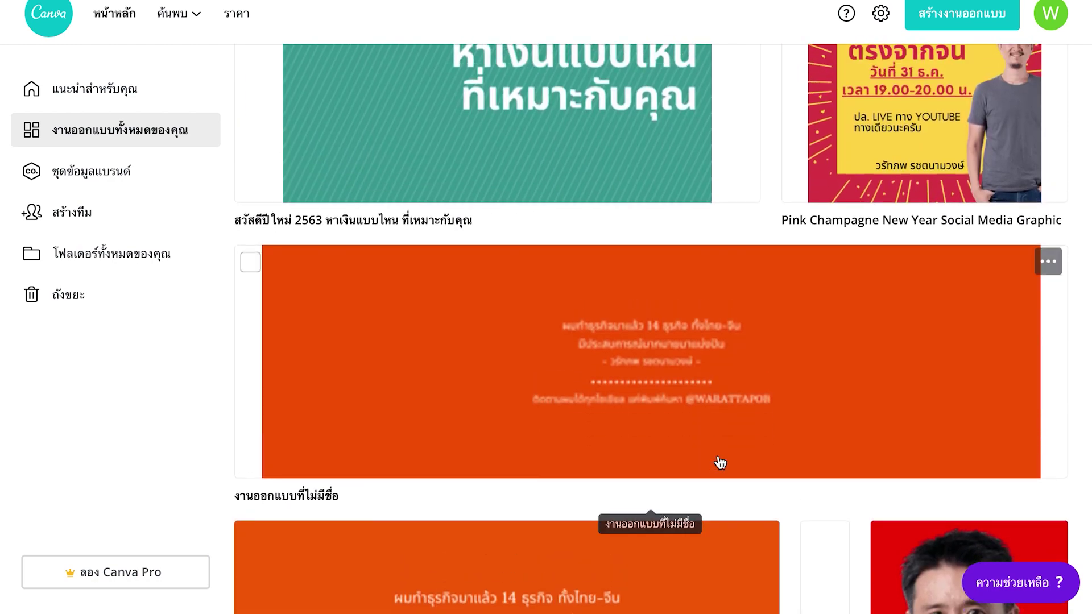
pyautogui.scroll(-2, 720, 463)
pyautogui.scroll(-10, 720, 463)
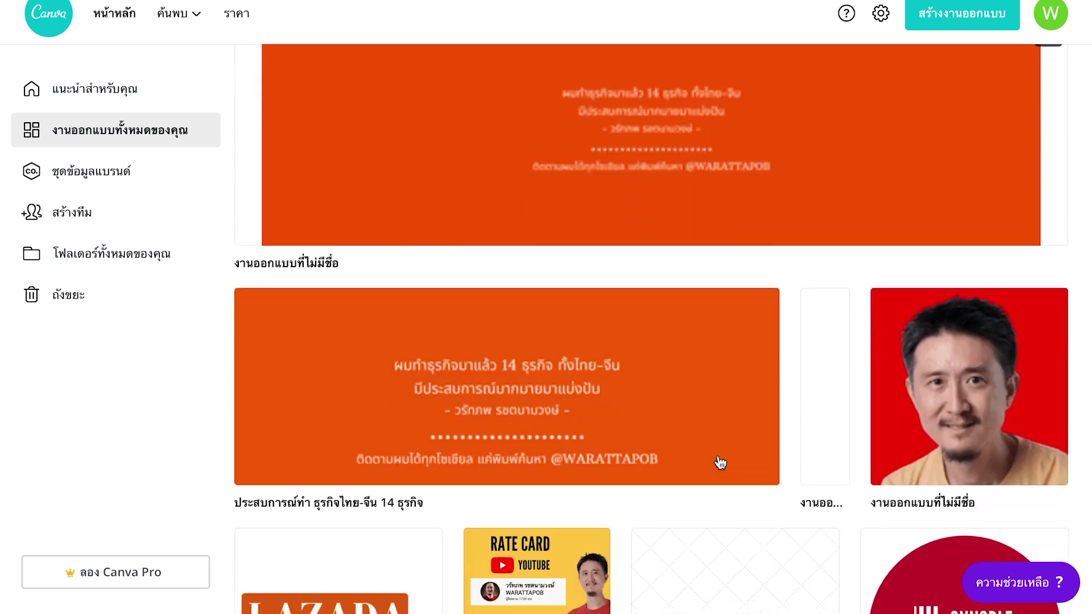
pyautogui.scroll(-7, 720, 463)
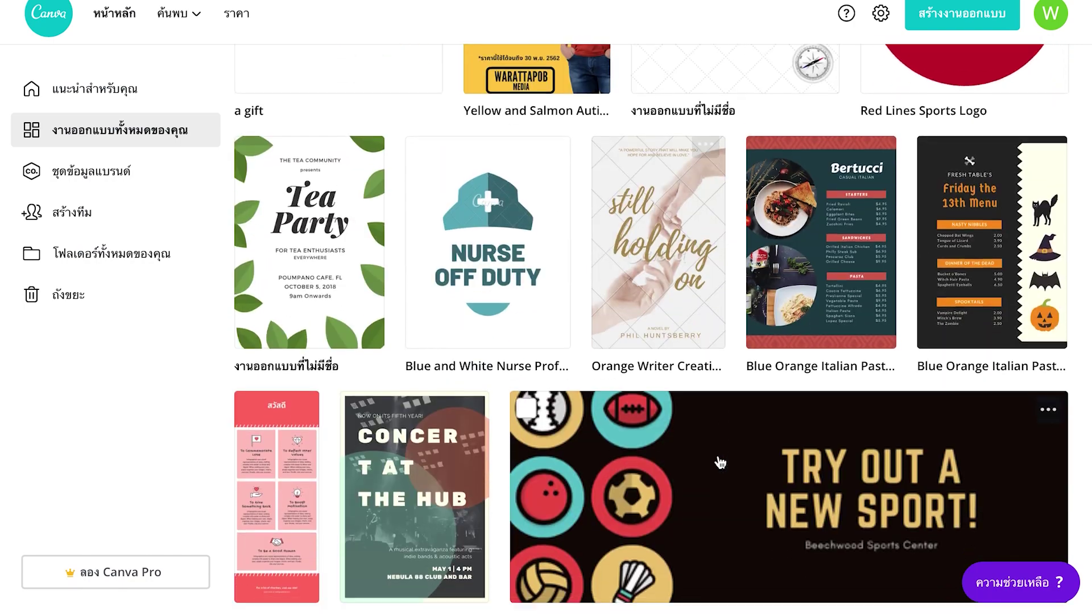
pyautogui.scroll(17, 720, 463)
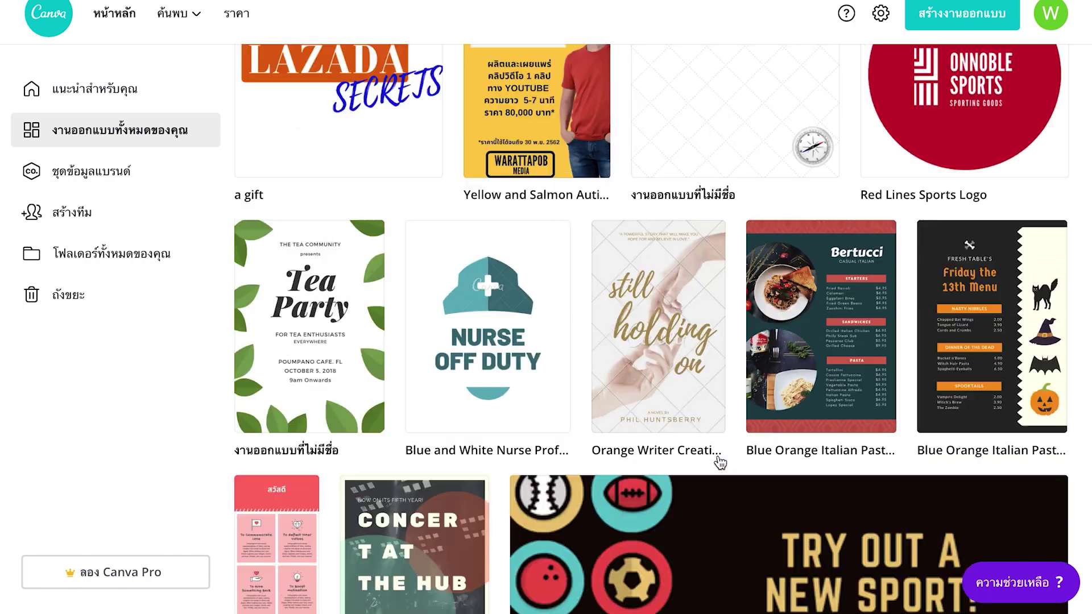
pyautogui.scroll(9, 720, 463)
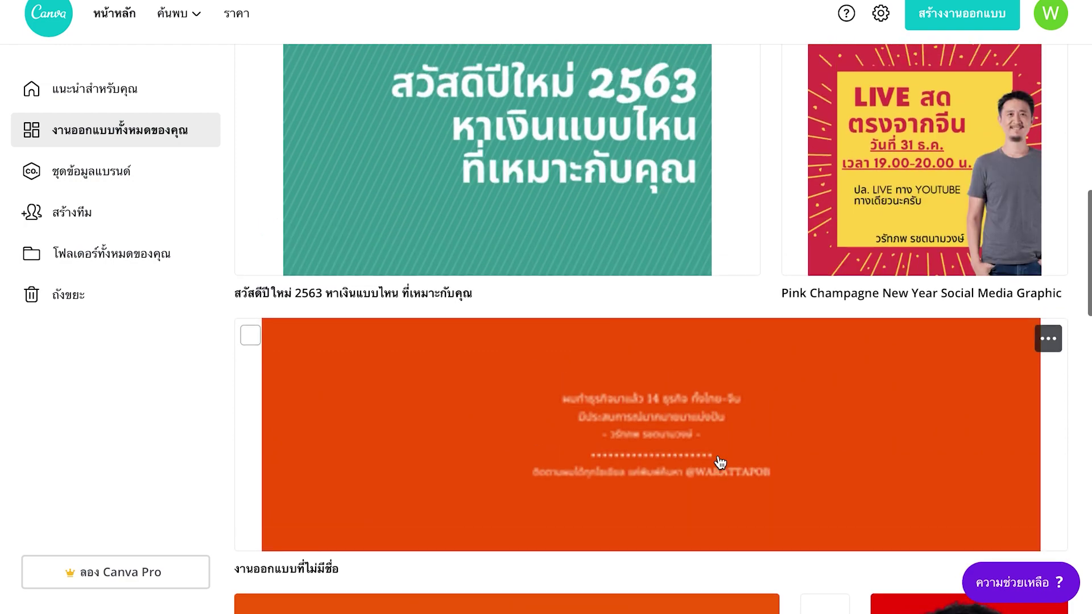
# Move the blank two-page untitled design at the start of the designs list to the trash.
pyautogui.scroll(6, 909, 398)
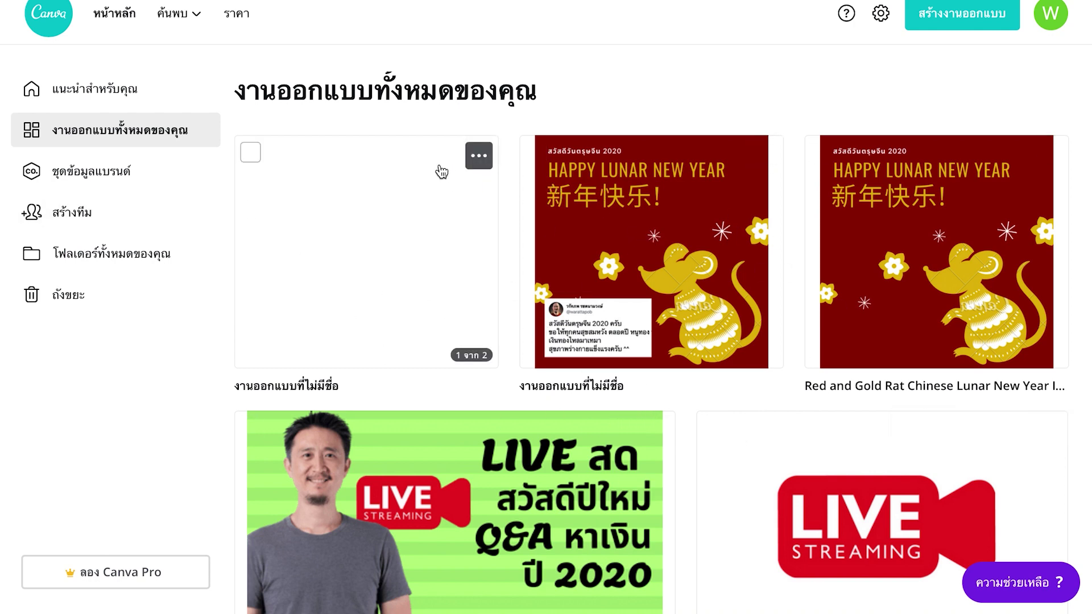
pyautogui.click(479, 157)
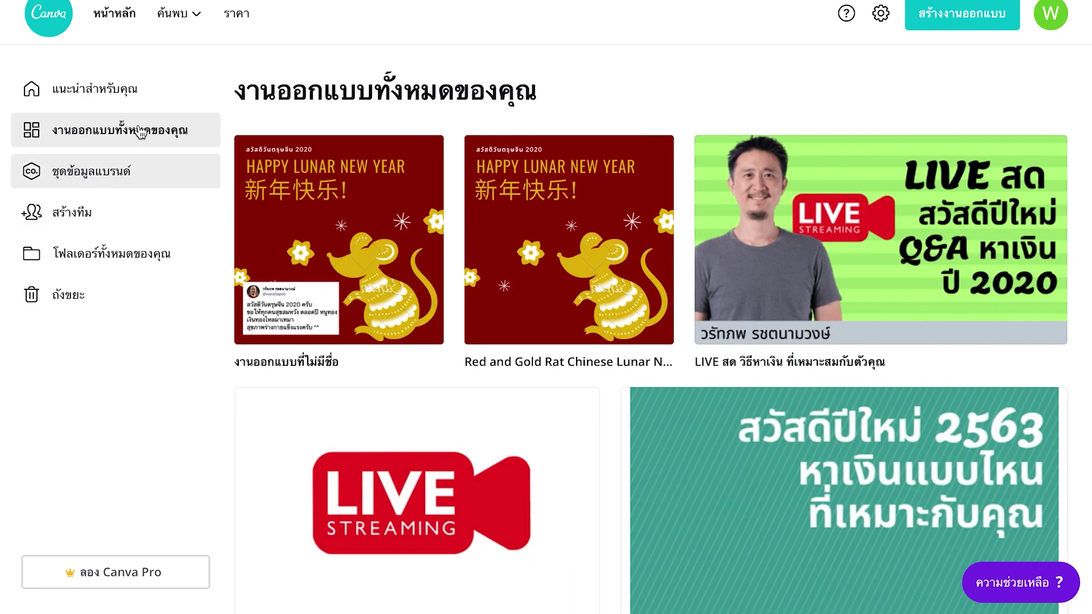
# Open the brand kit and look over its logo, colour and font sections.
pyautogui.click(72, 169)
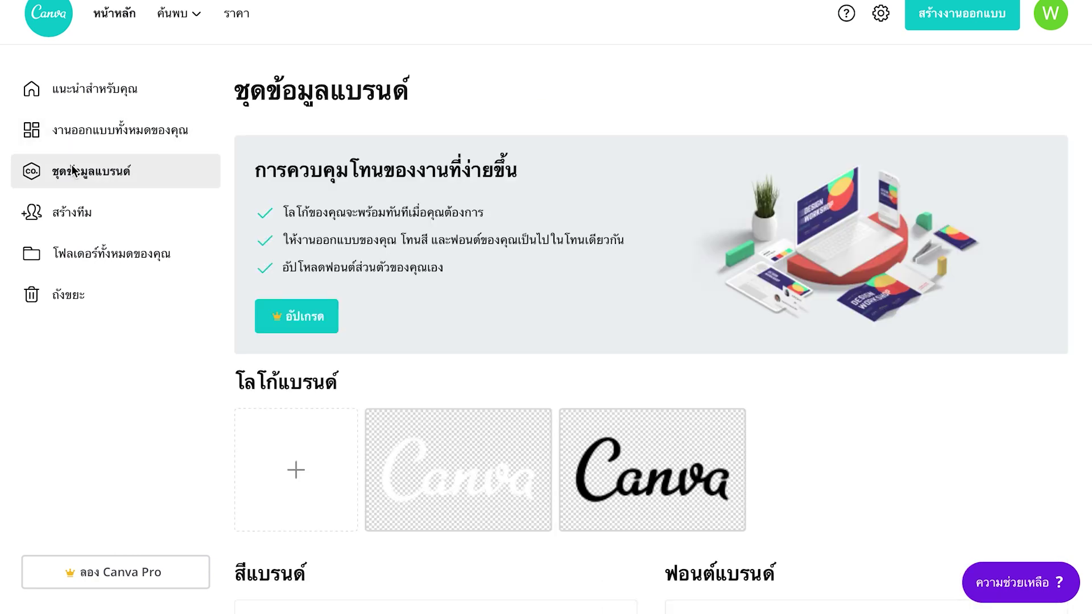
pyautogui.scroll(-3, 813, 490)
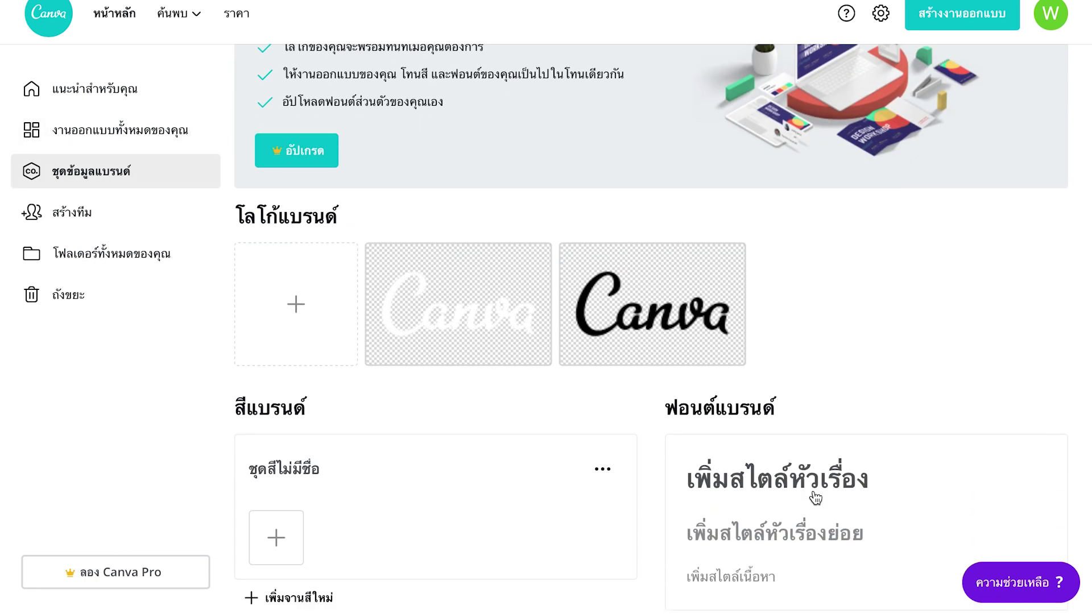
pyautogui.scroll(-1, 815, 498)
# Try to add a new brand logo, and dismiss the Canva Pro trial offer.
pyautogui.click(305, 260)
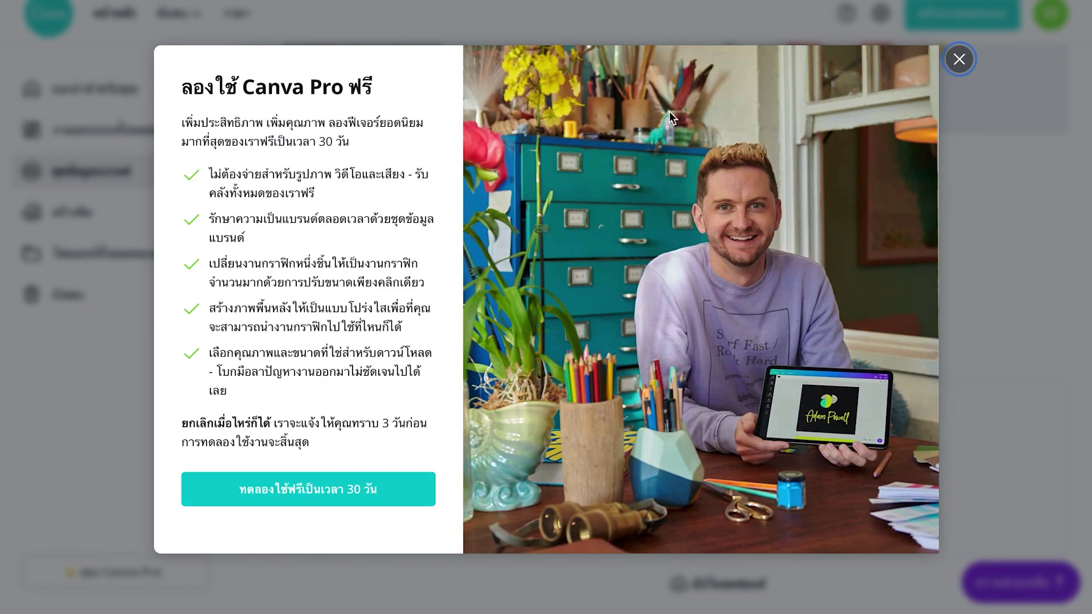
pyautogui.click(965, 66)
pyautogui.scroll(1, 626, 262)
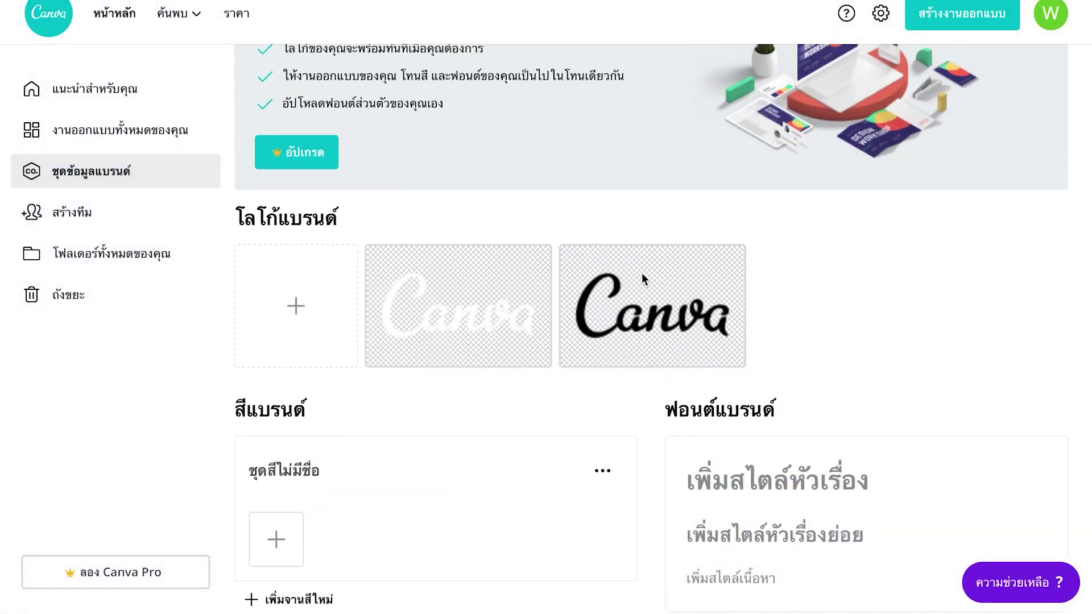
pyautogui.scroll(1, 601, 350)
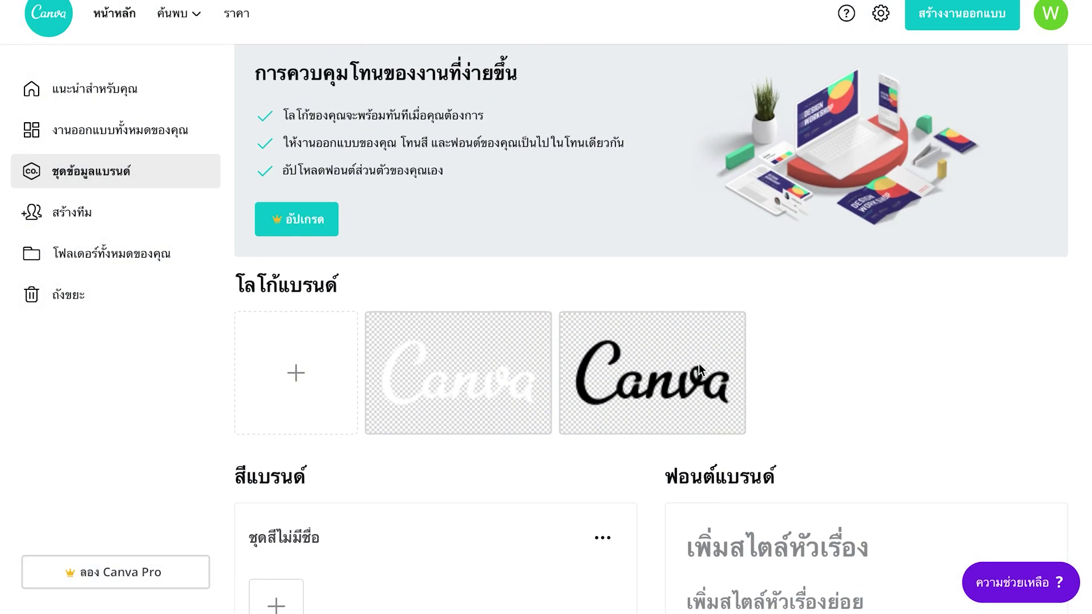
# Try twice to upload a custom brand font, dismissing the Canva Pro trial offer each time.
pyautogui.scroll(-2, 698, 363)
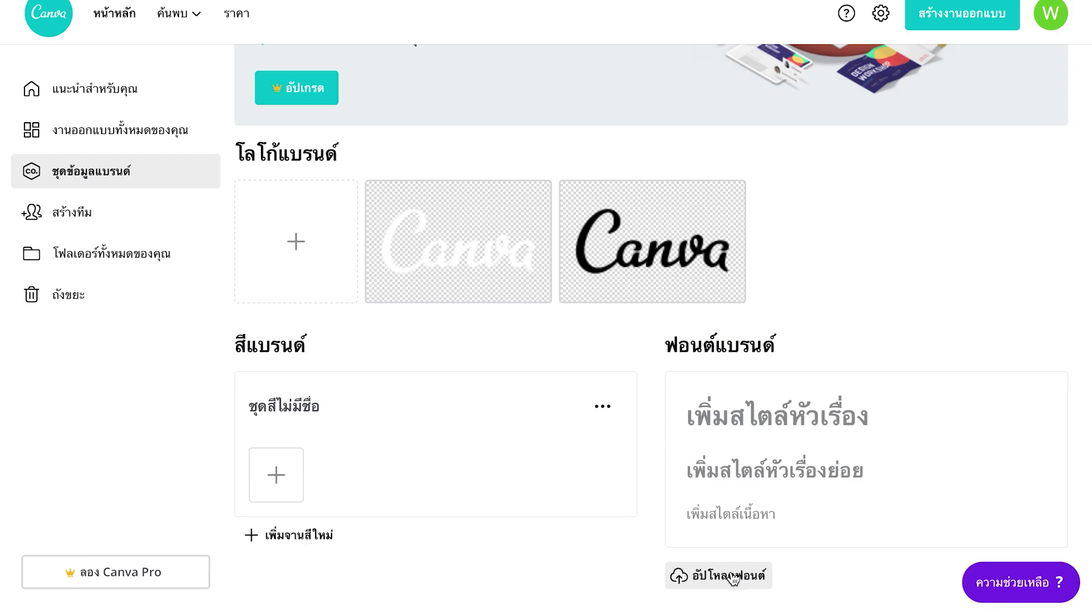
pyautogui.click(715, 583)
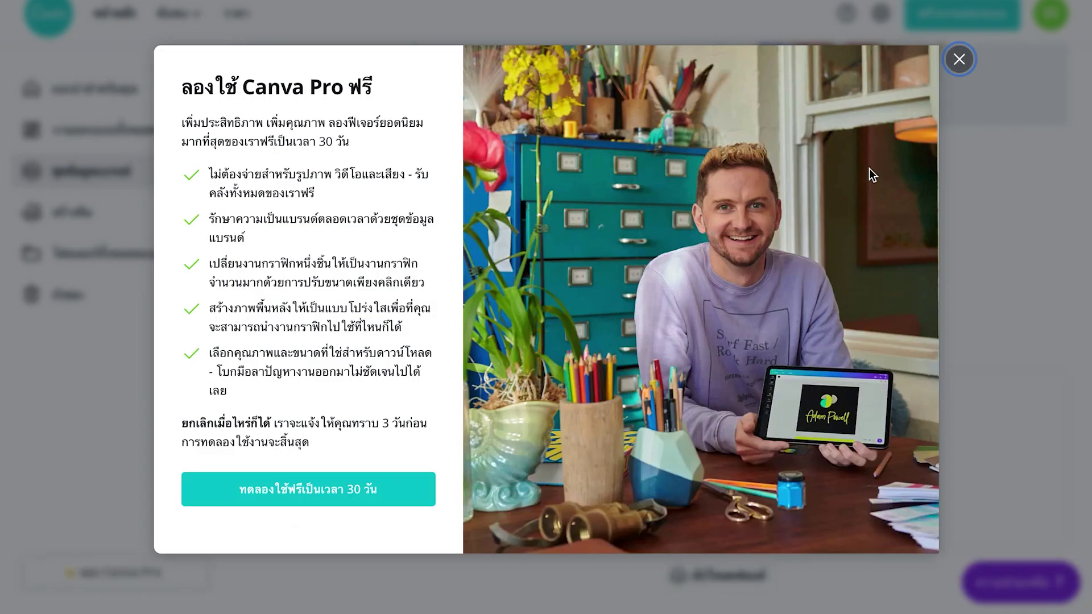
pyautogui.click(961, 62)
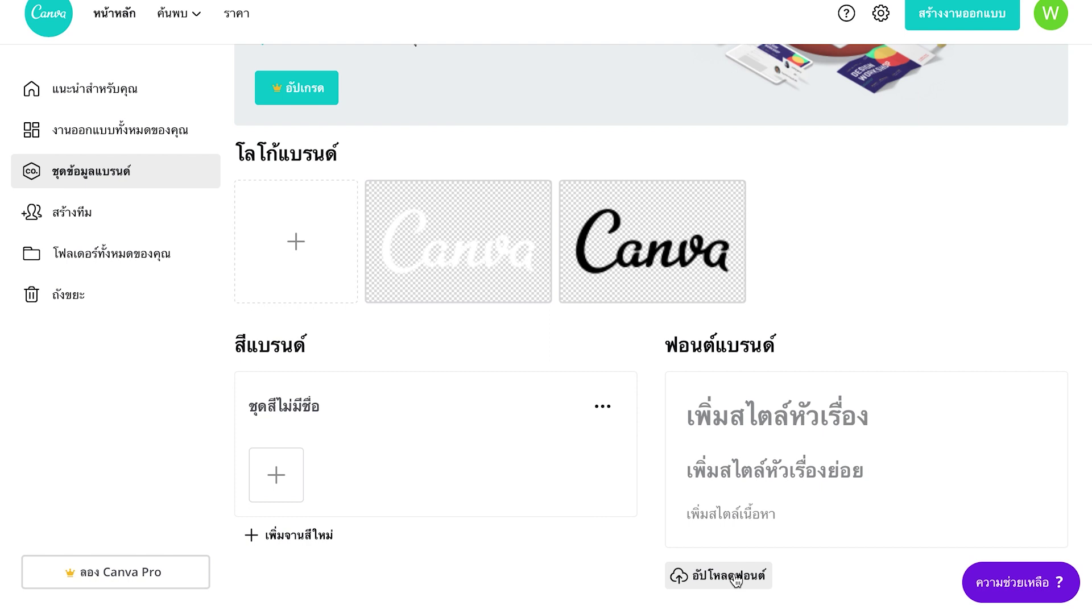
pyautogui.click(716, 578)
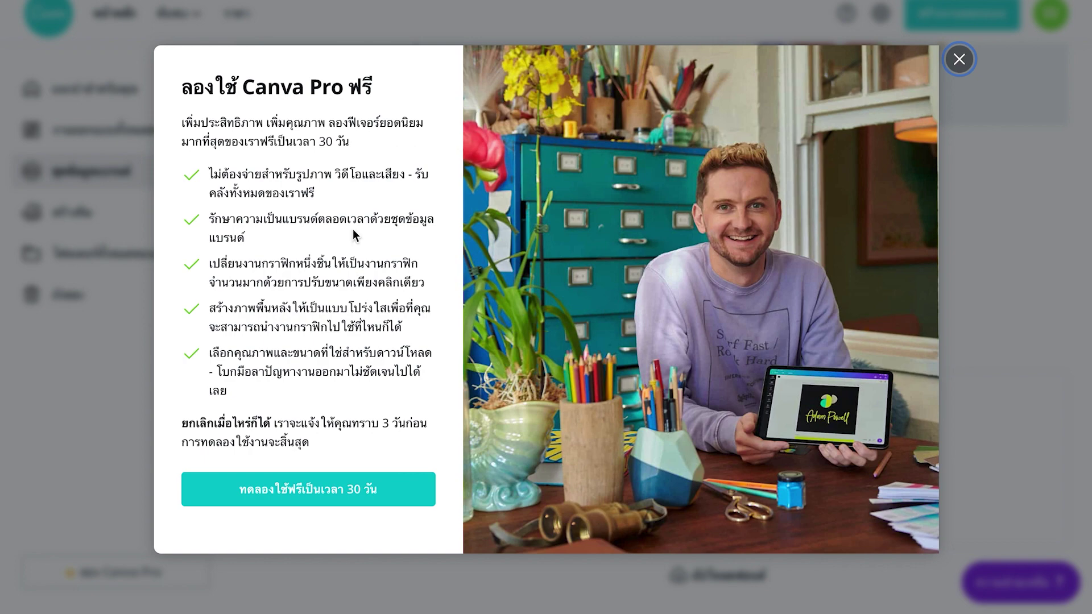
pyautogui.click(957, 59)
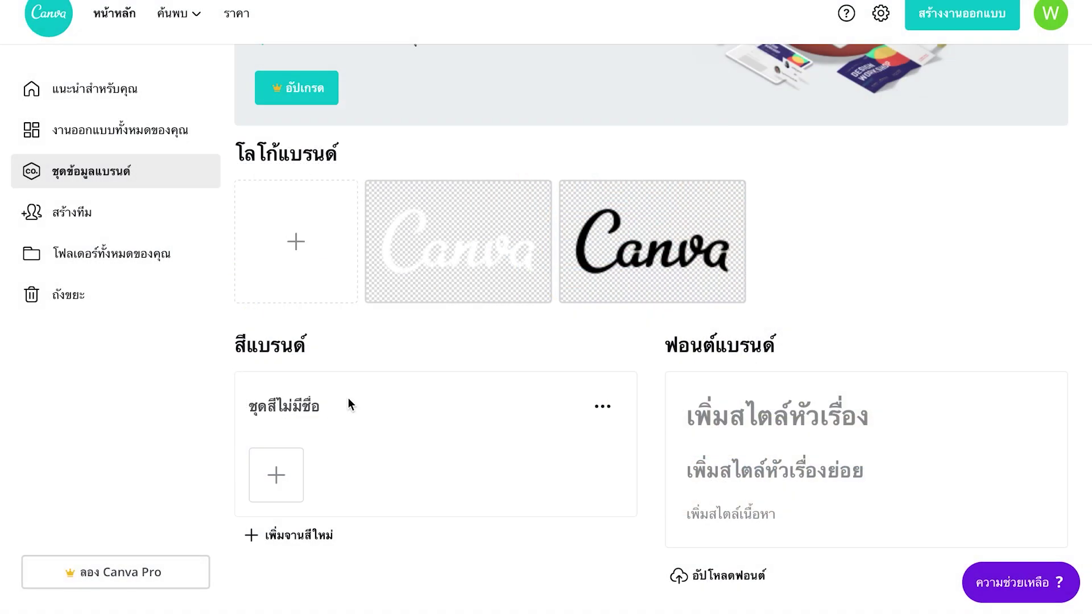
pyautogui.scroll(1, 330, 396)
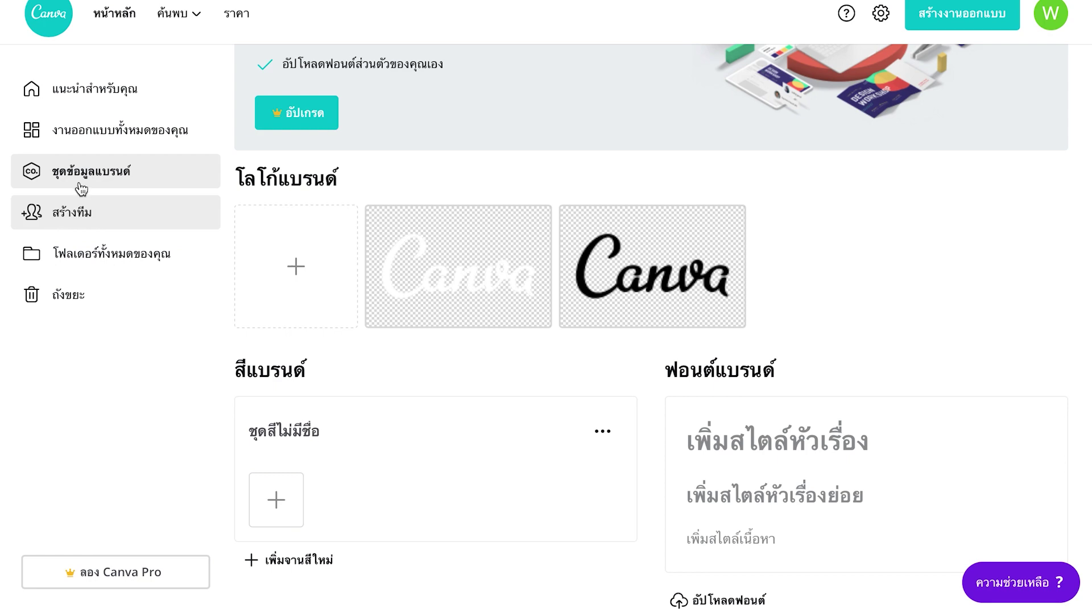
# Open the team creation page to examine the invitation link and e-mail invitation options, and view the list of all folders.
pyautogui.click(74, 216)
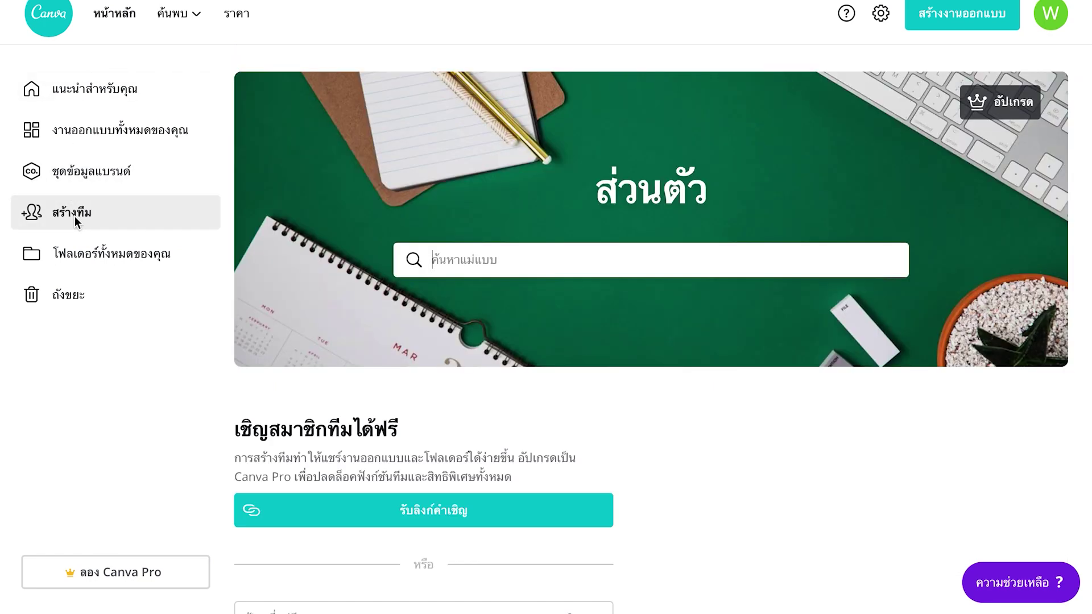
pyautogui.scroll(-2, 266, 328)
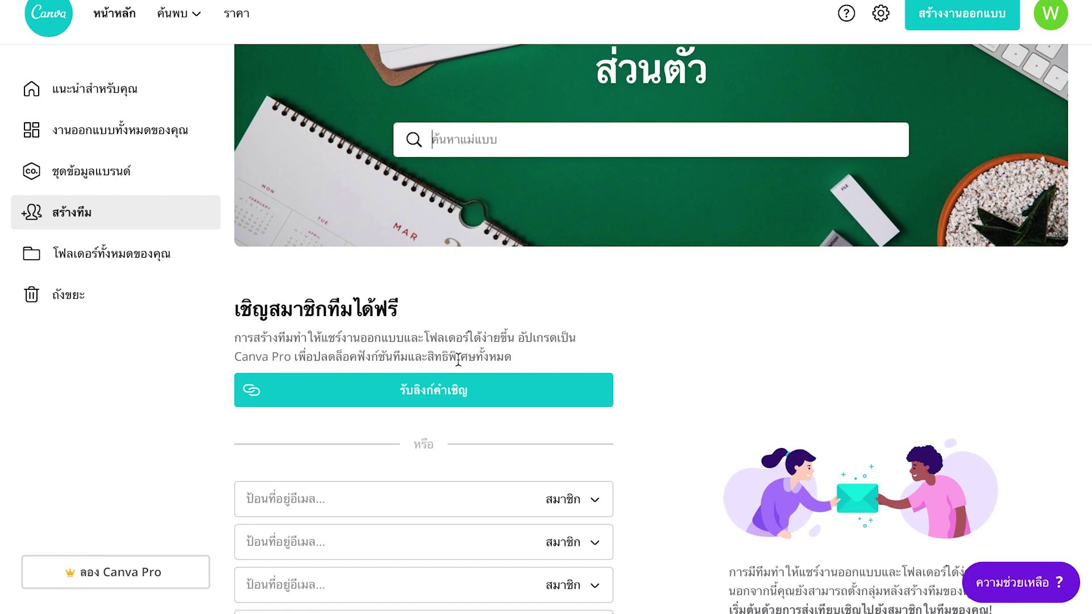
pyautogui.scroll(-3, 507, 356)
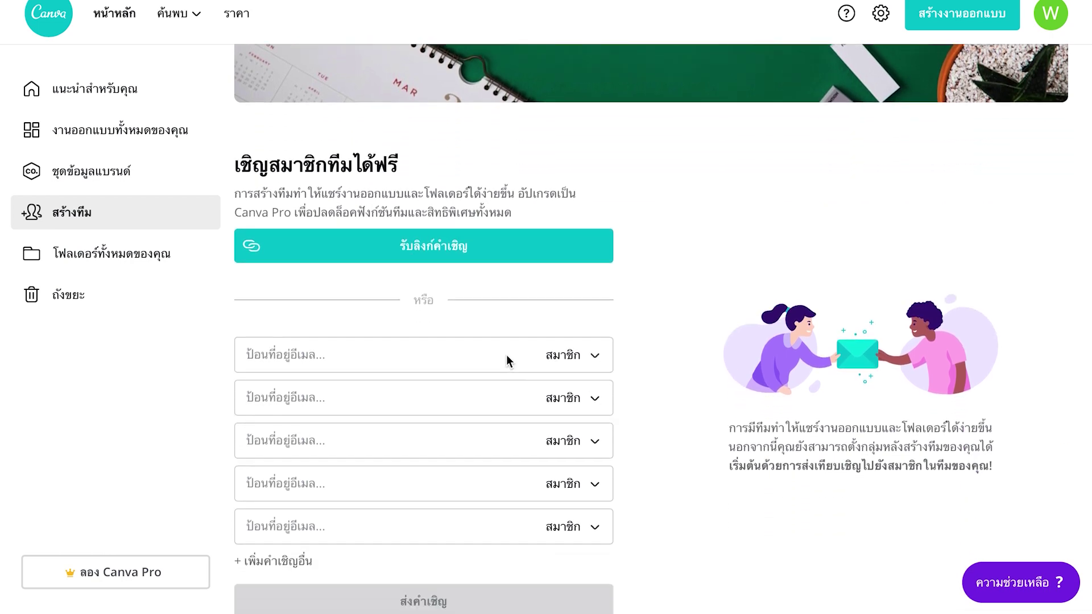
pyautogui.scroll(1, 507, 356)
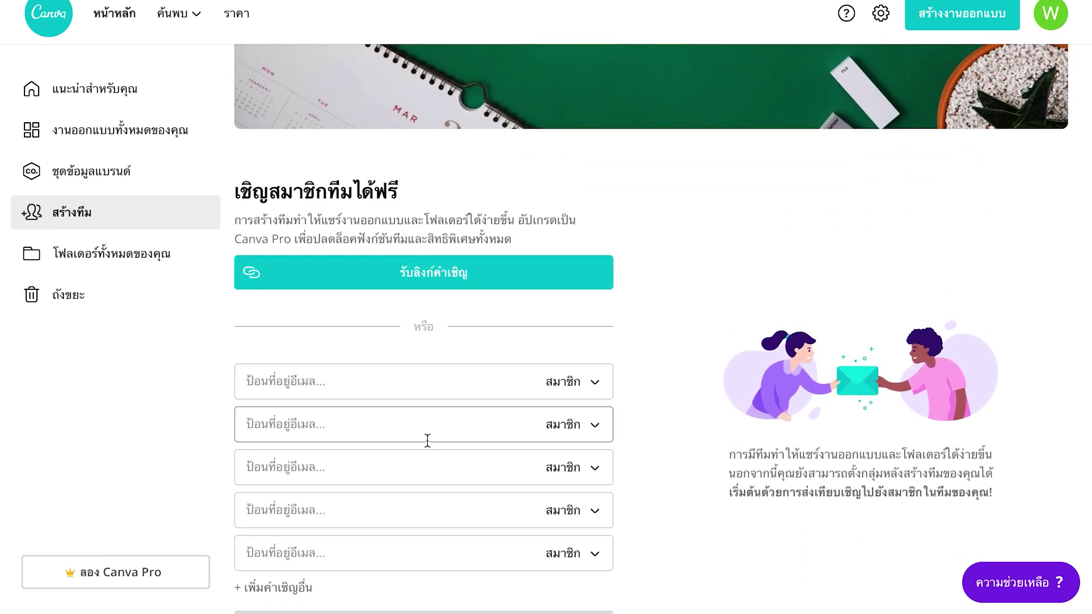
pyautogui.scroll(-1, 427, 441)
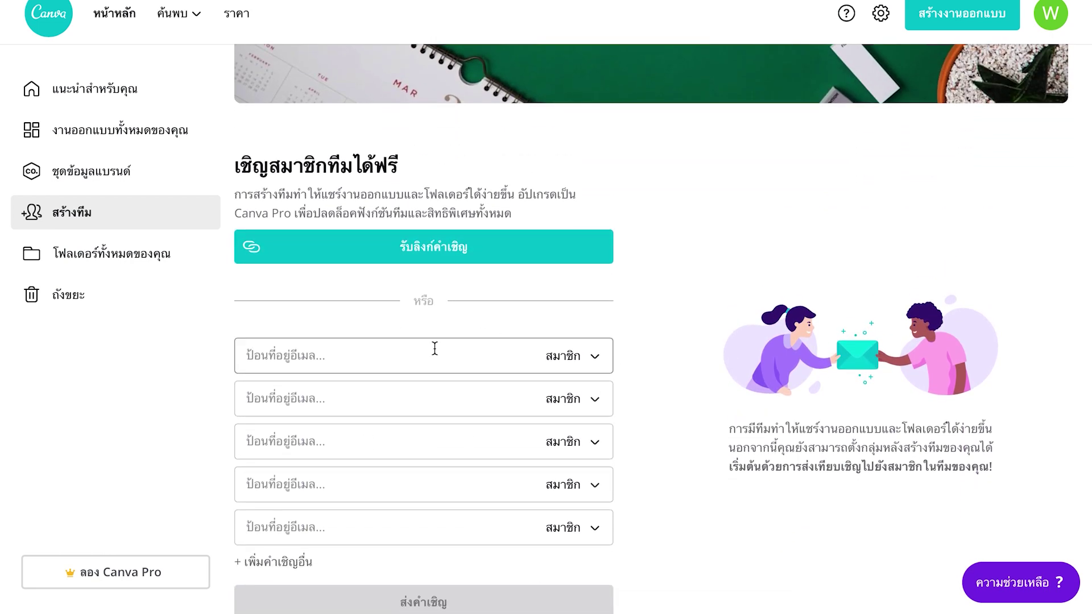
pyautogui.scroll(2, 400, 472)
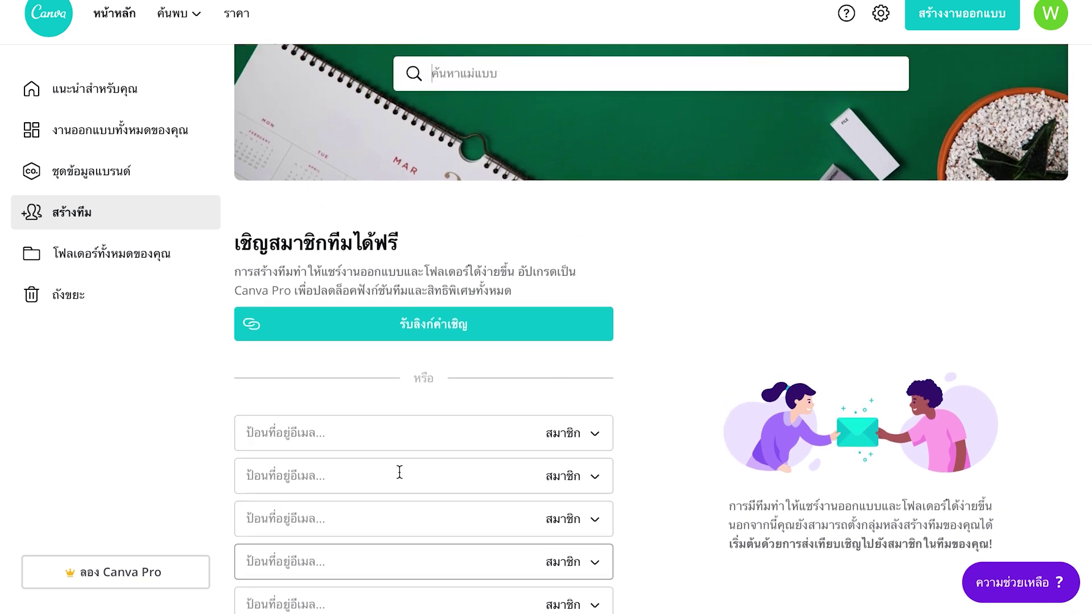
pyautogui.click(122, 257)
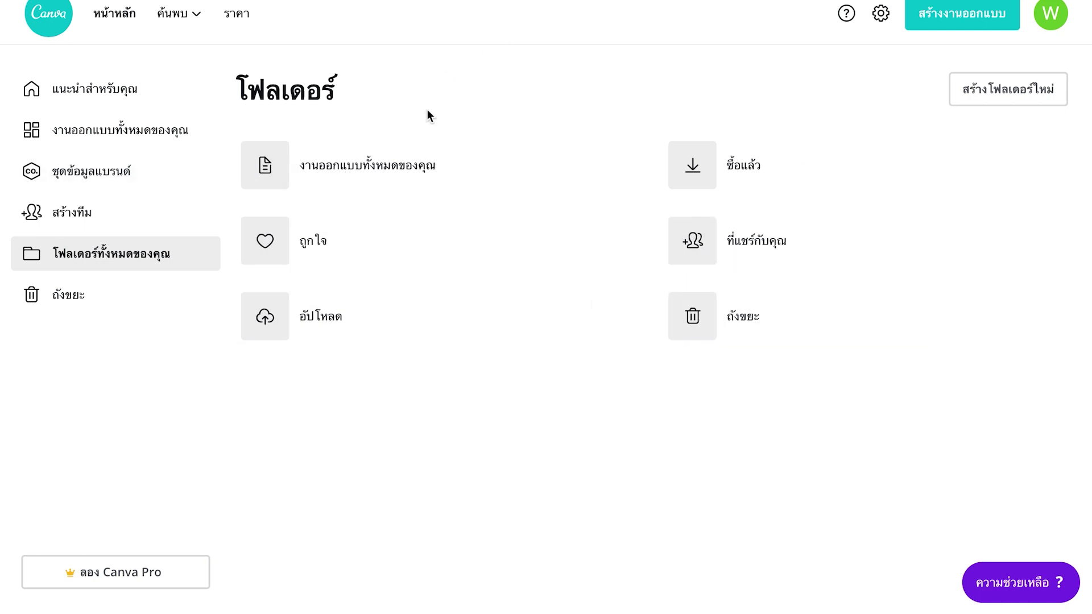
# Open the trash and permanently delete the untitled two-page design in it.
pyautogui.click(66, 297)
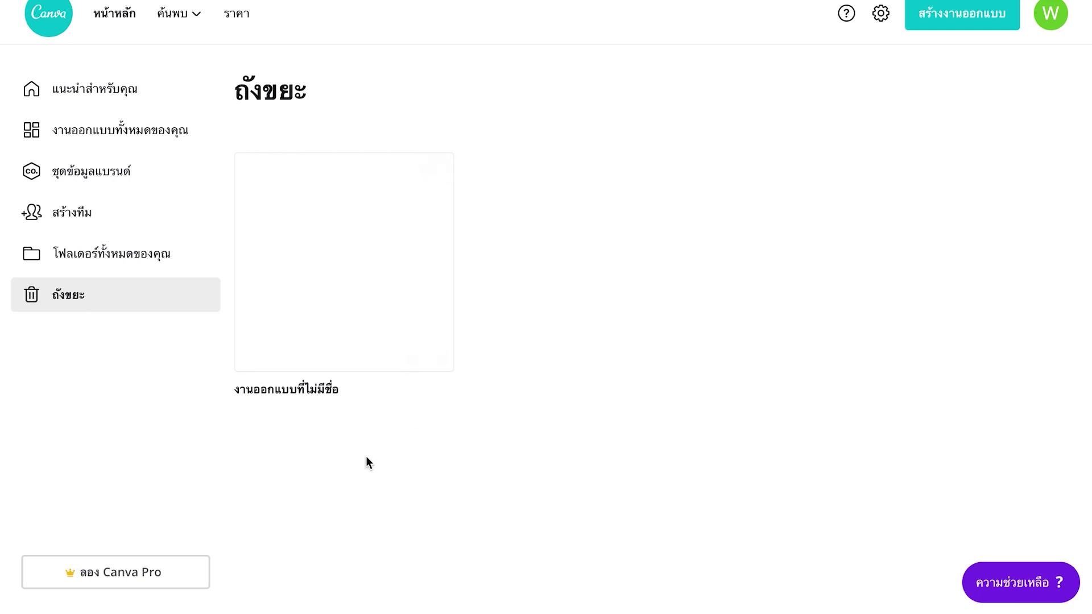
pyautogui.moveTo(451, 349)
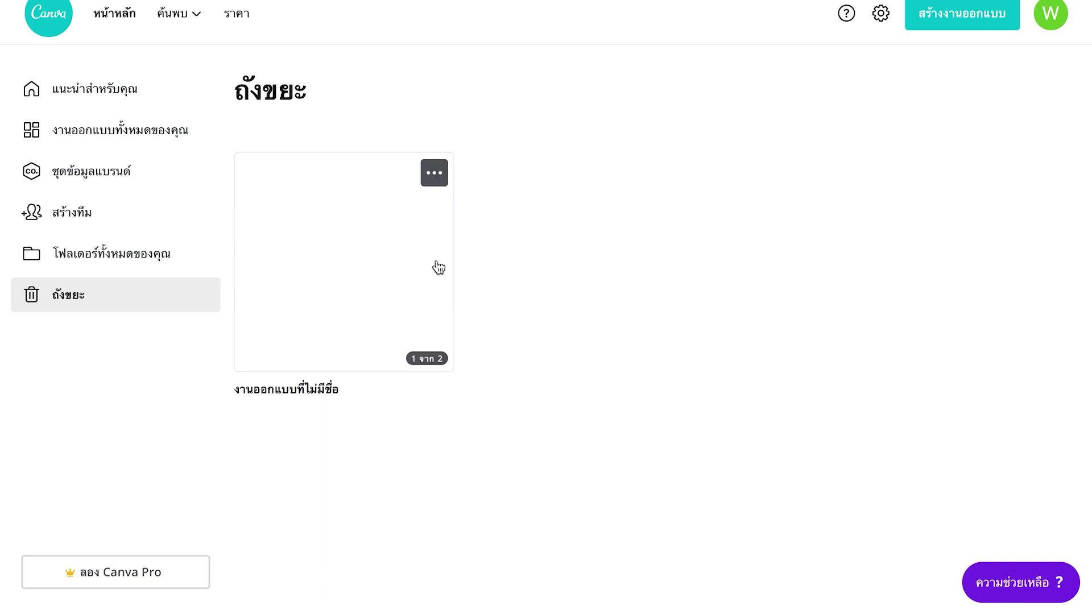
pyautogui.click(437, 179)
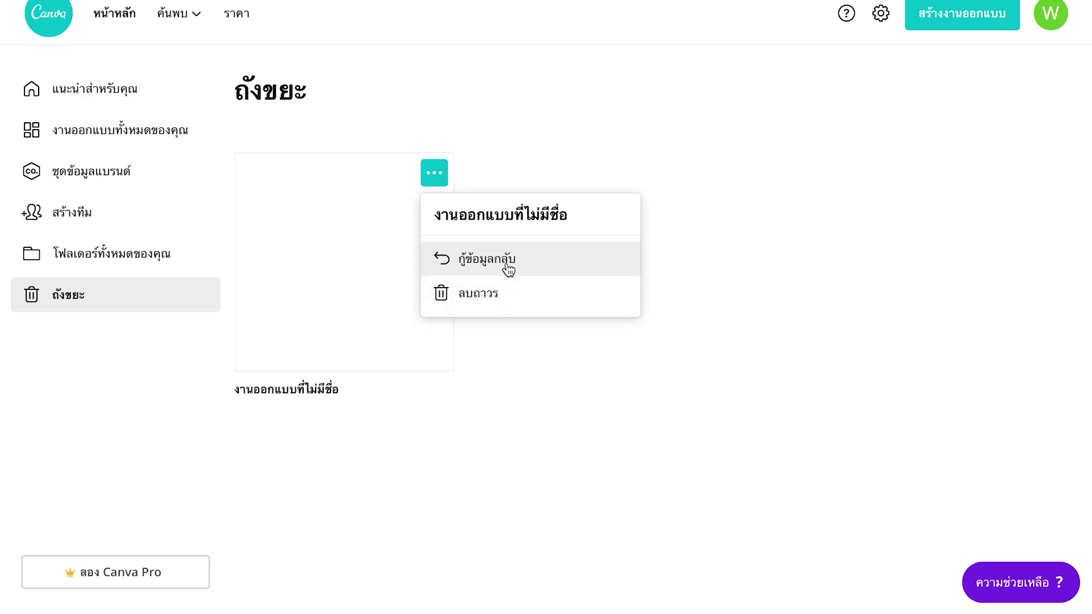
pyautogui.click(488, 293)
pyautogui.click(595, 344)
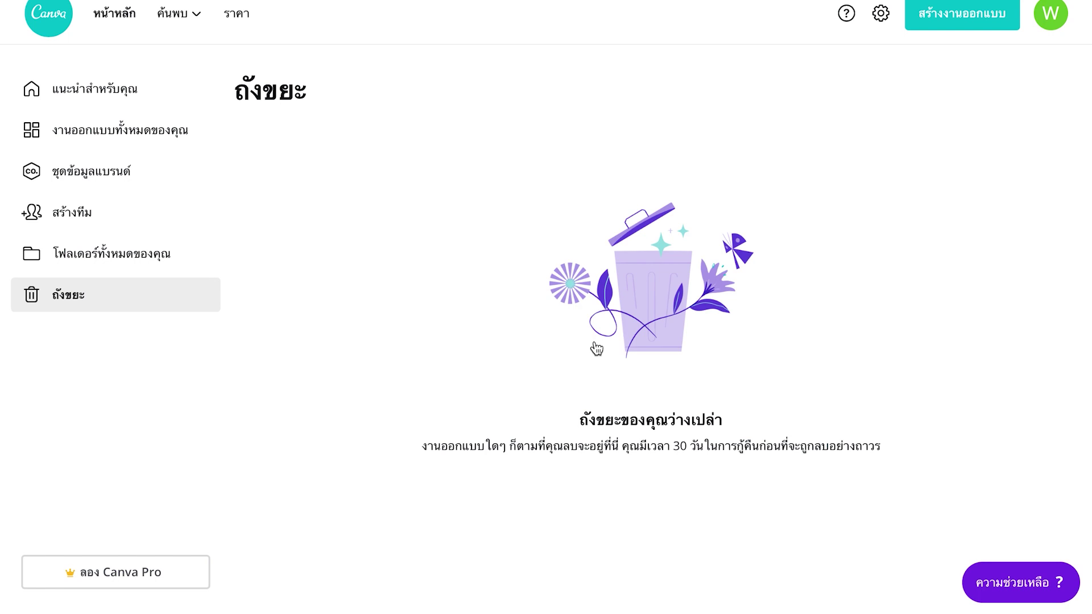
# Return to the recommended home page and look over the design categories and the account's recent designs.
pyautogui.click(117, 89)
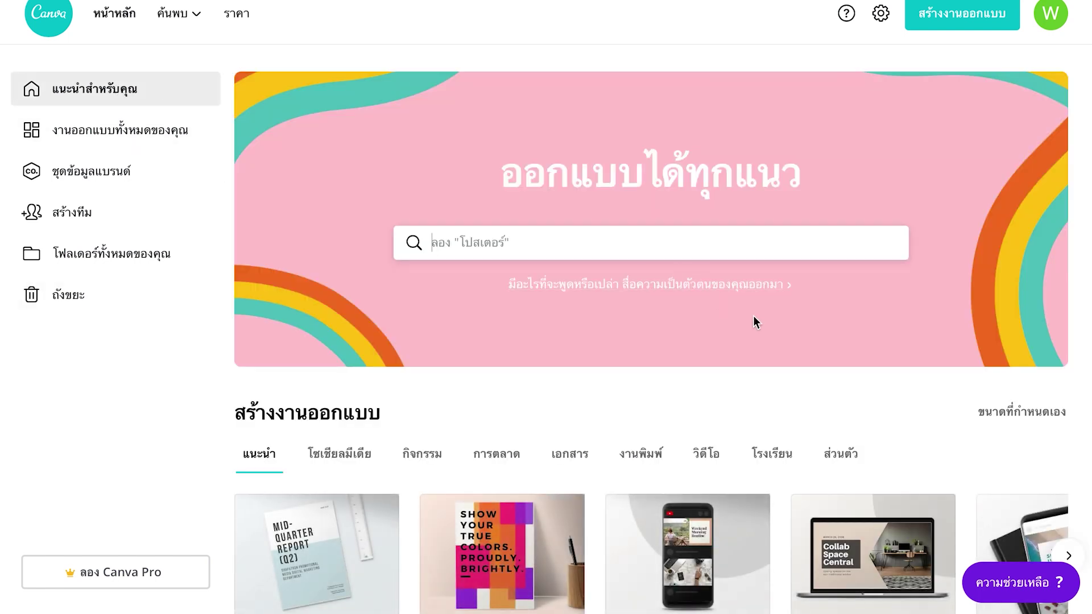
pyautogui.scroll(-2, 755, 319)
pyautogui.scroll(-1, 364, 351)
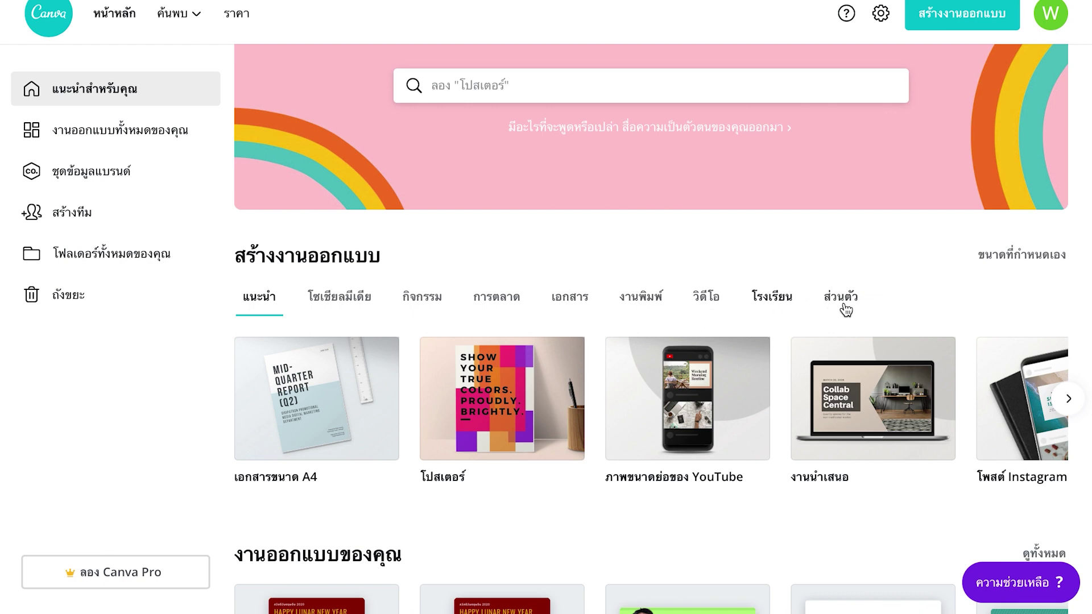
pyautogui.scroll(-1, 853, 312)
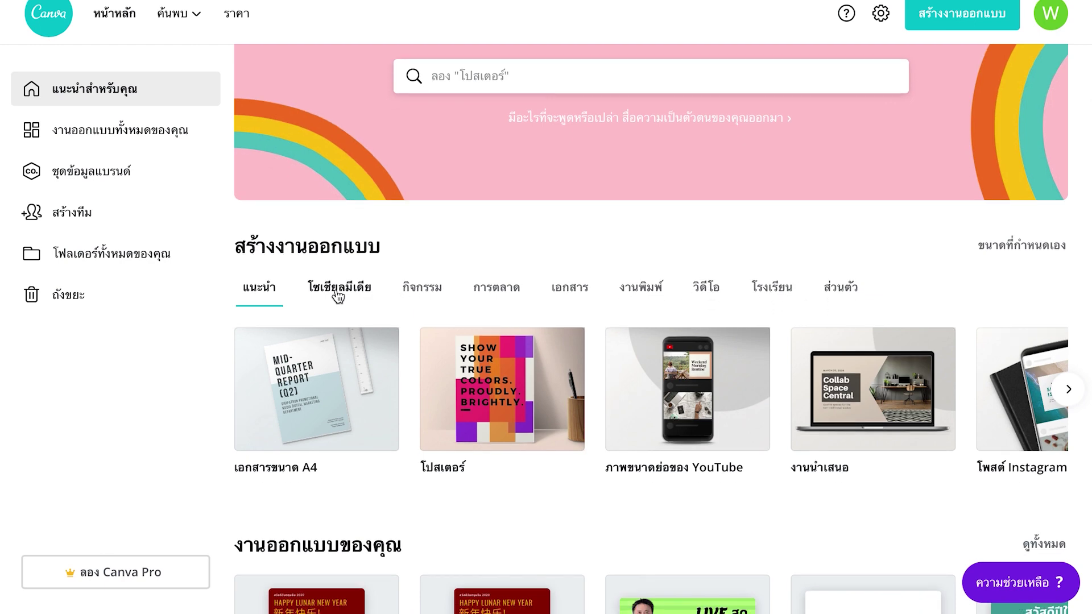
pyautogui.scroll(-8, 338, 295)
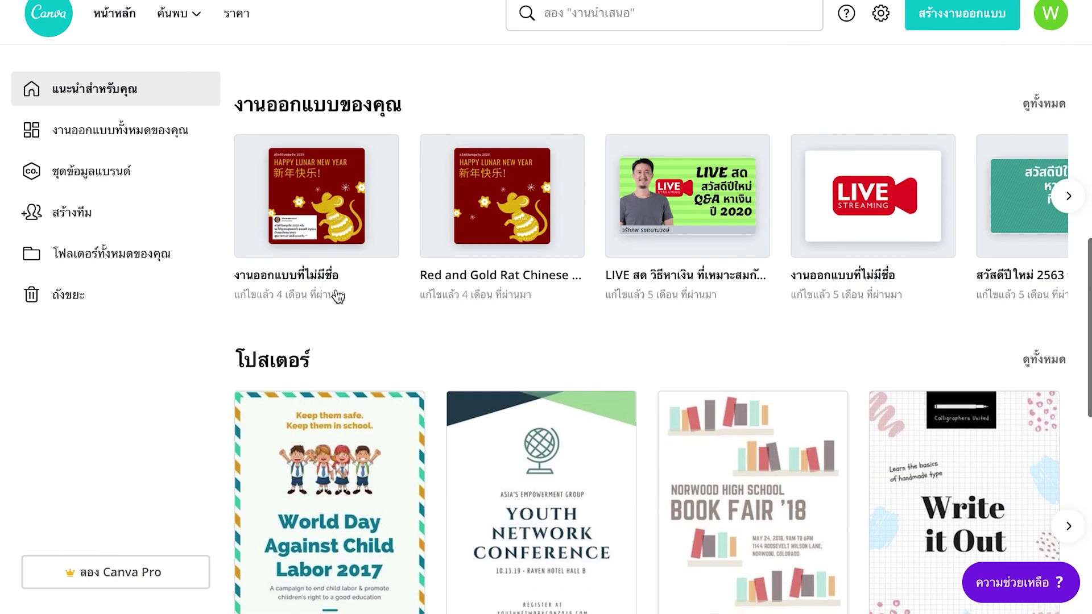
# Browse the recommended template rows, from posters, Instagram posts and presentations through logos and Facebook covers to résumés and A4 documents.
pyautogui.scroll(-4, 338, 296)
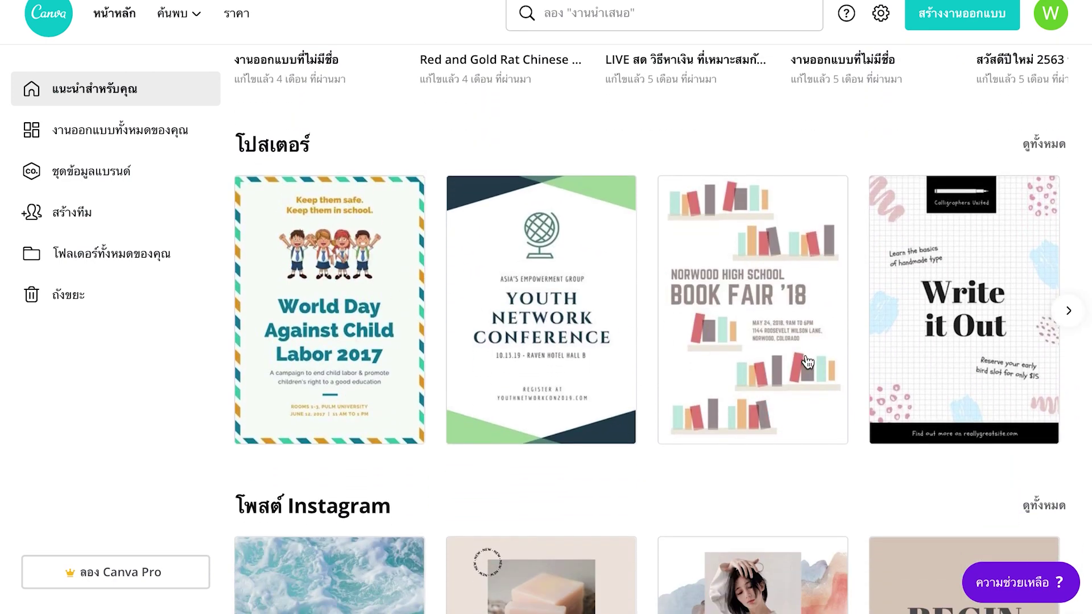
pyautogui.scroll(-2, 807, 362)
pyautogui.scroll(2, 638, 202)
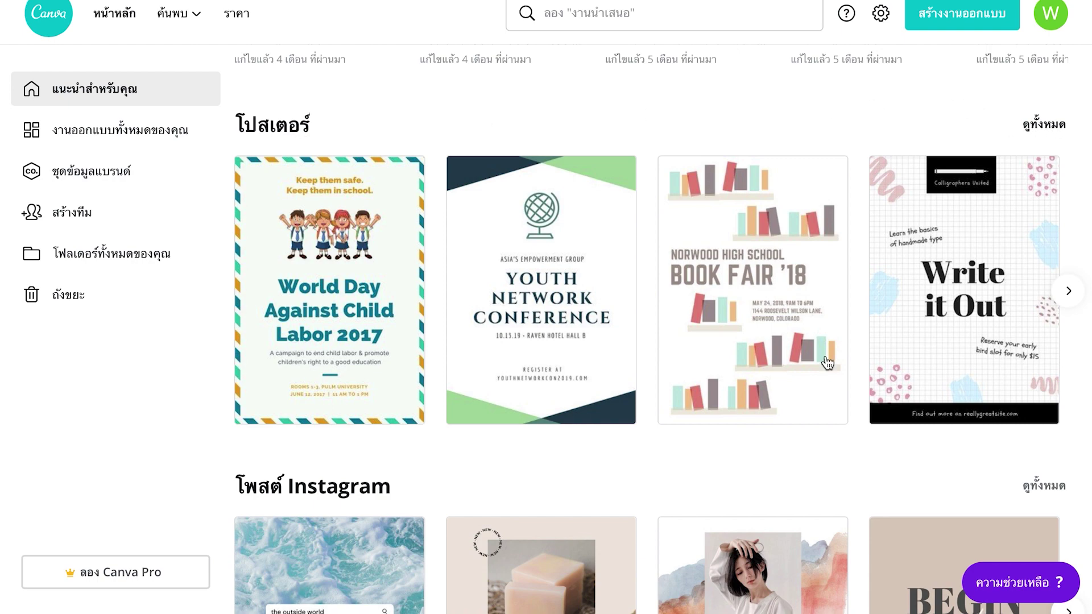
pyautogui.scroll(-4, 766, 432)
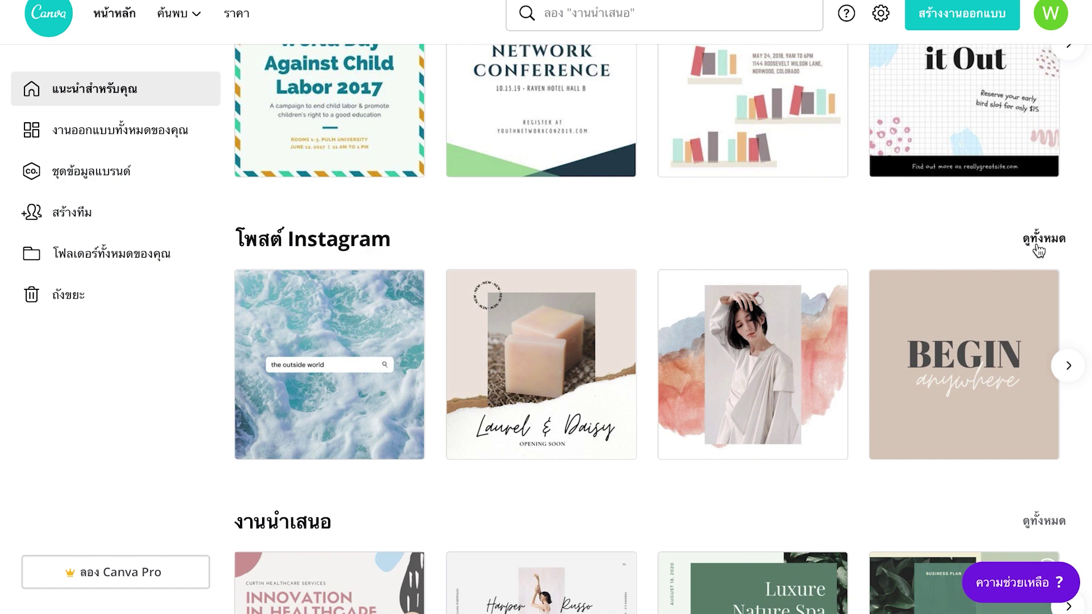
pyautogui.scroll(-4, 779, 419)
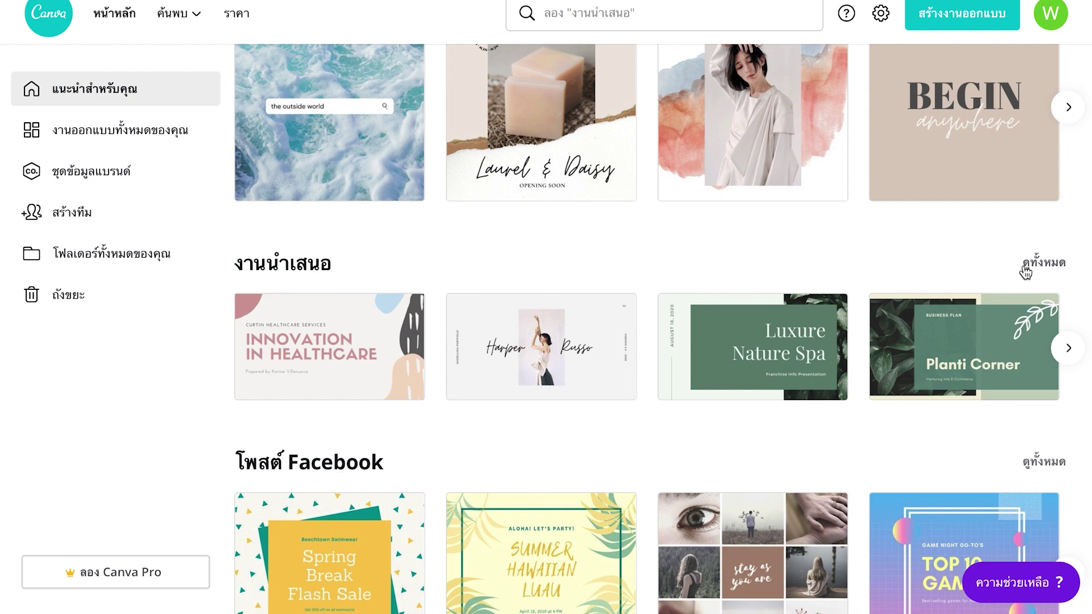
pyautogui.scroll(-3, 523, 480)
pyautogui.scroll(-7, 349, 331)
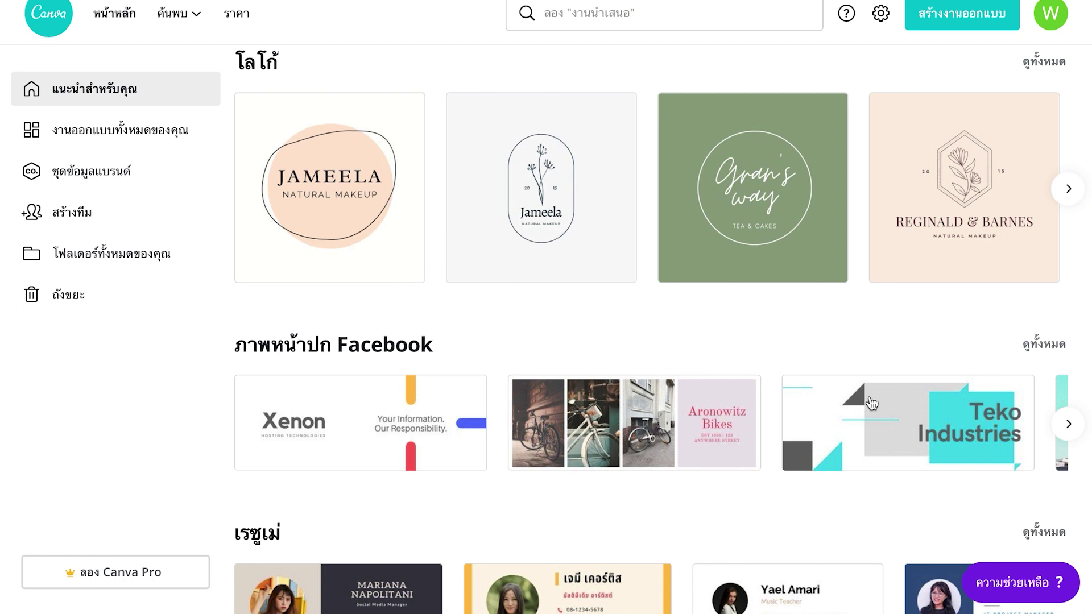
pyautogui.scroll(-5, 837, 393)
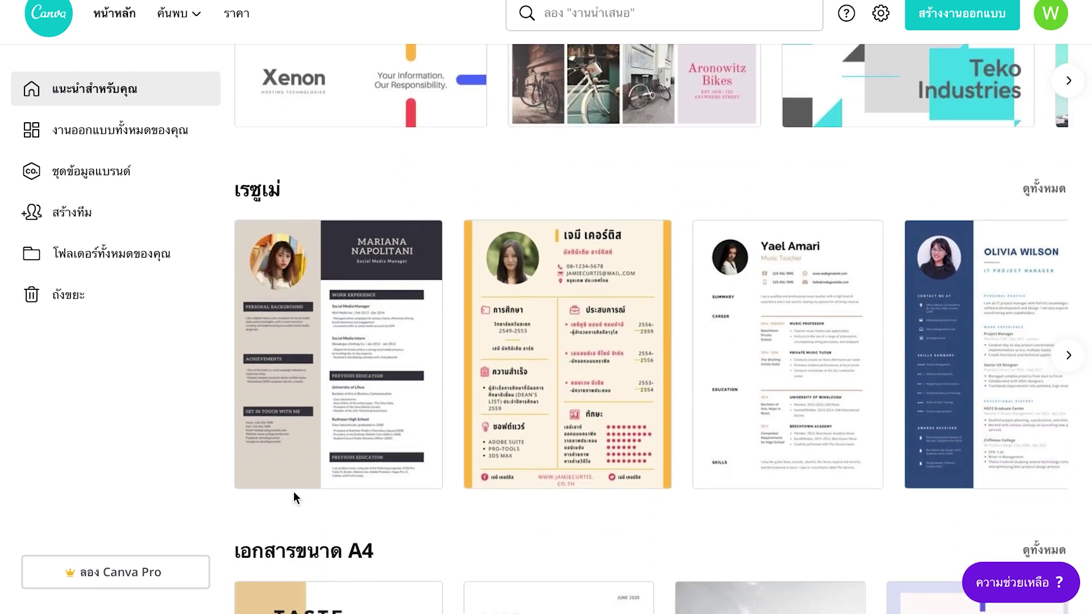
pyautogui.scroll(-4, 493, 311)
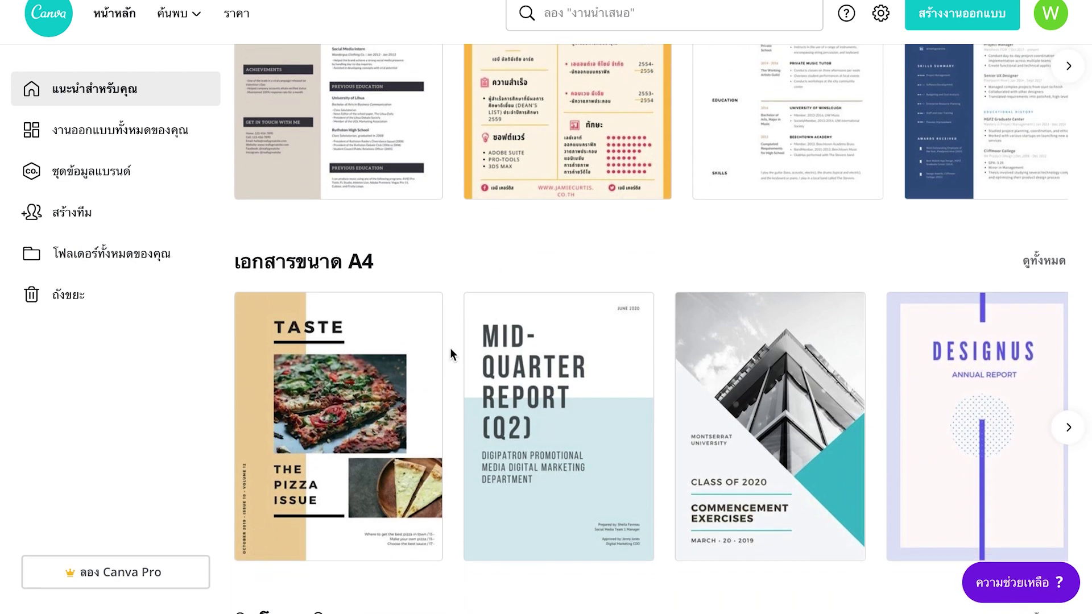
# Browse the infographic, YouTube thumbnail, card and flyer template rows, and page through the video row and back.
pyautogui.scroll(-7, 450, 347)
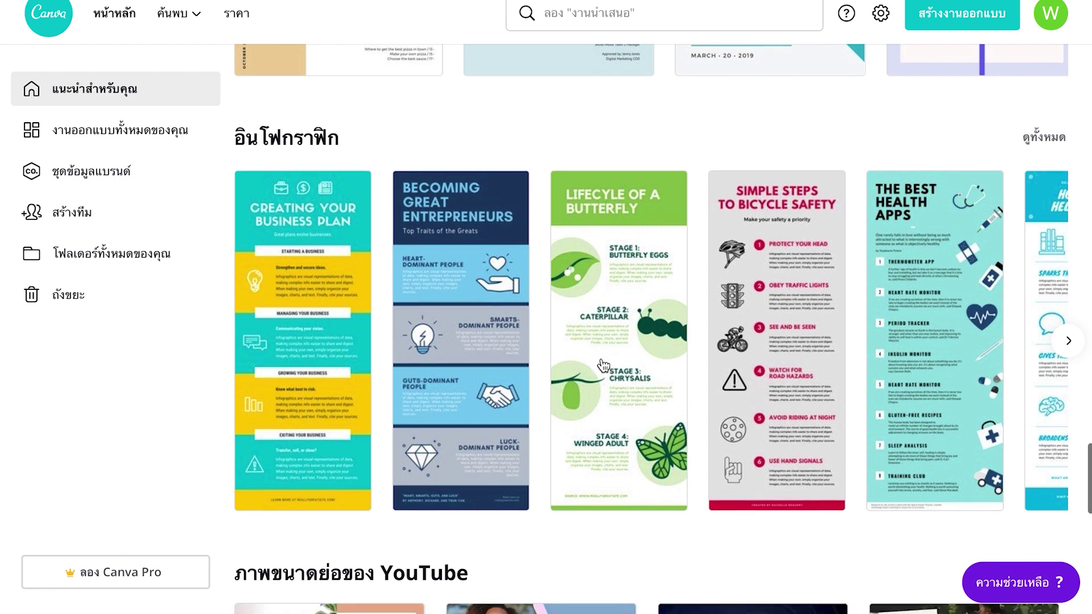
pyautogui.scroll(-5, 602, 364)
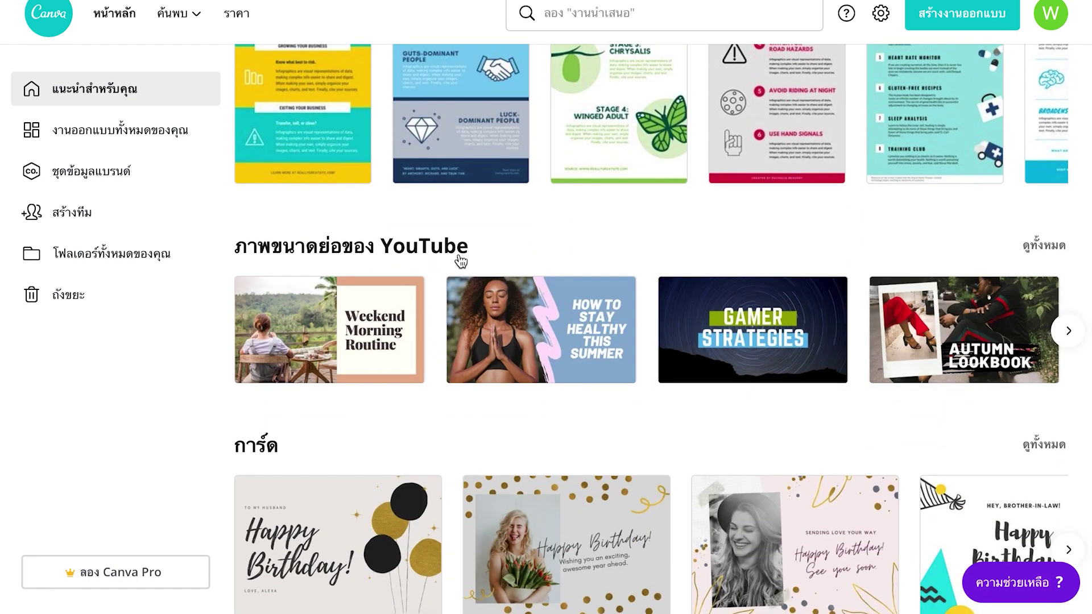
pyautogui.scroll(1, 391, 335)
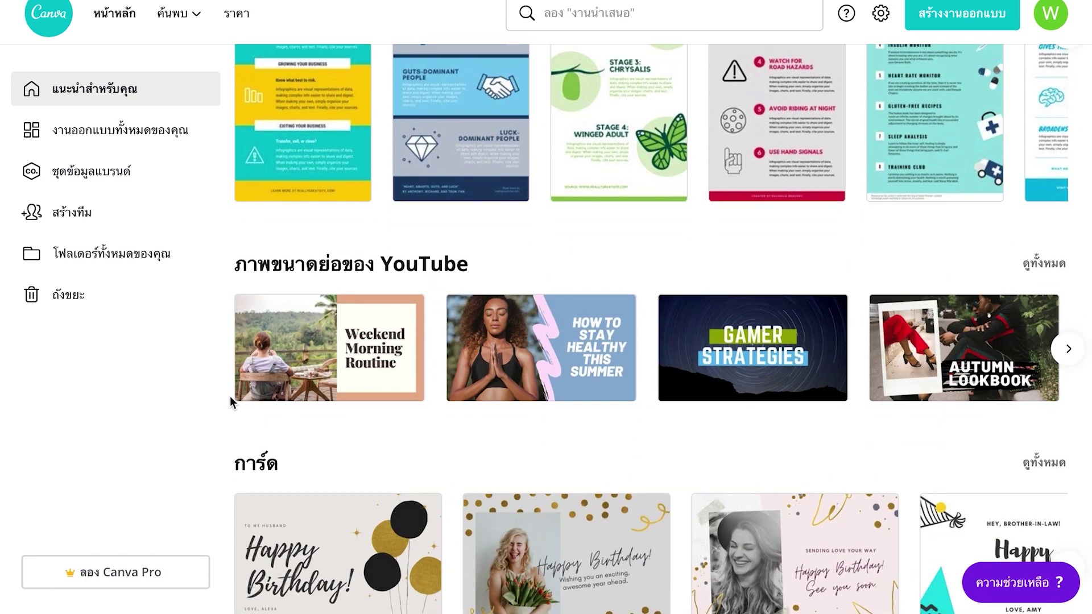
pyautogui.scroll(-4, 344, 379)
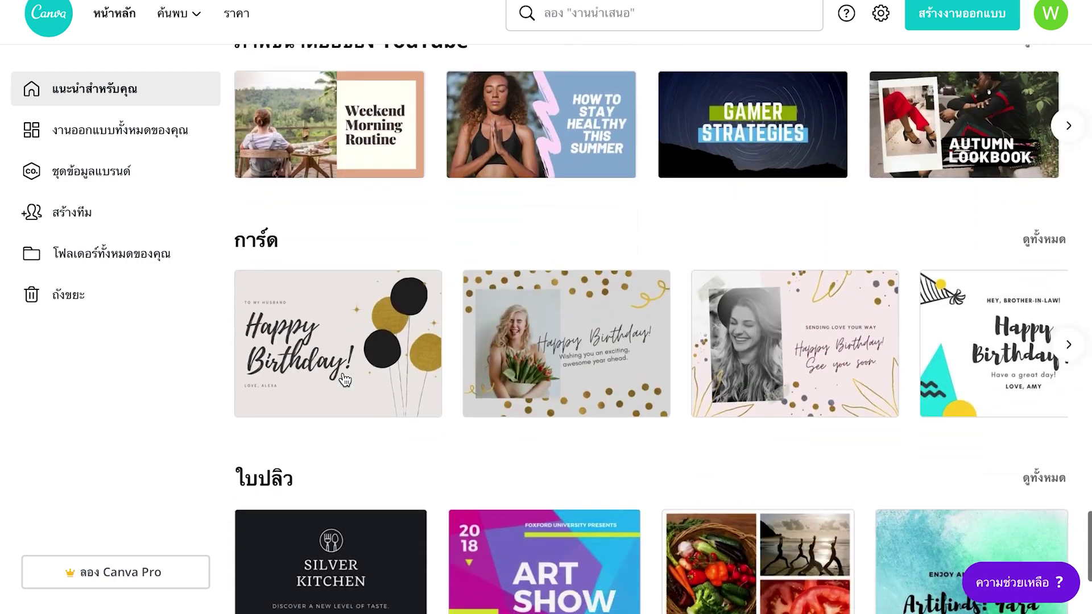
pyautogui.scroll(-8, 386, 304)
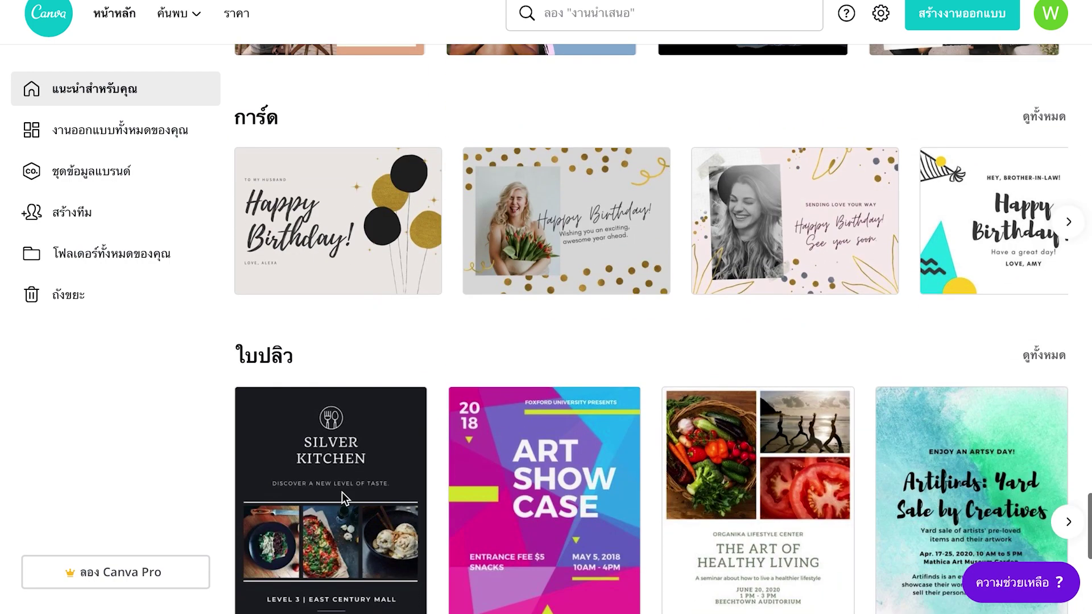
pyautogui.scroll(-1, 344, 500)
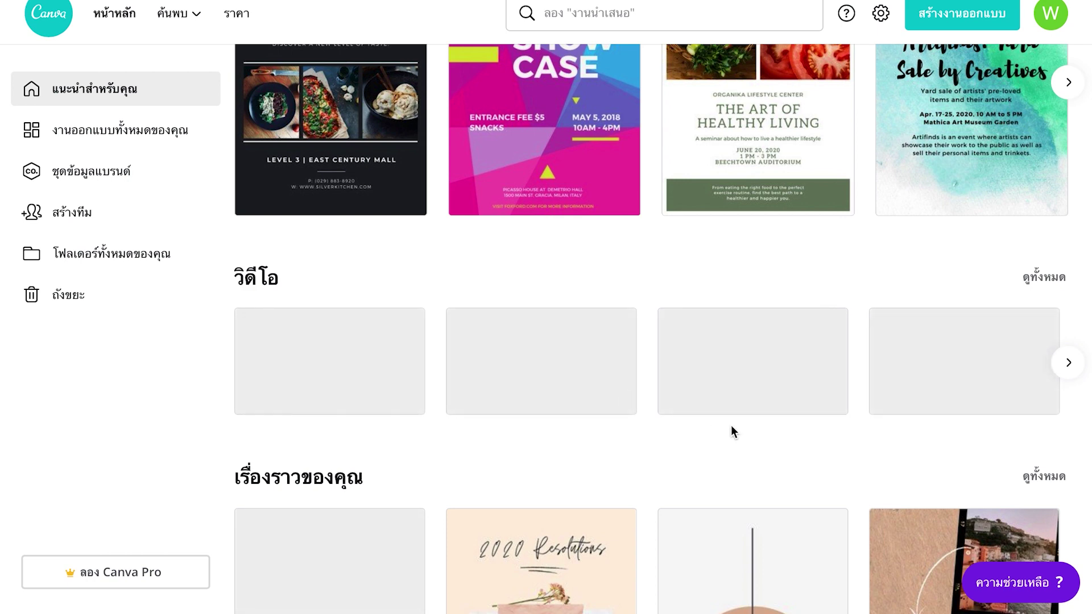
pyautogui.click(1068, 371)
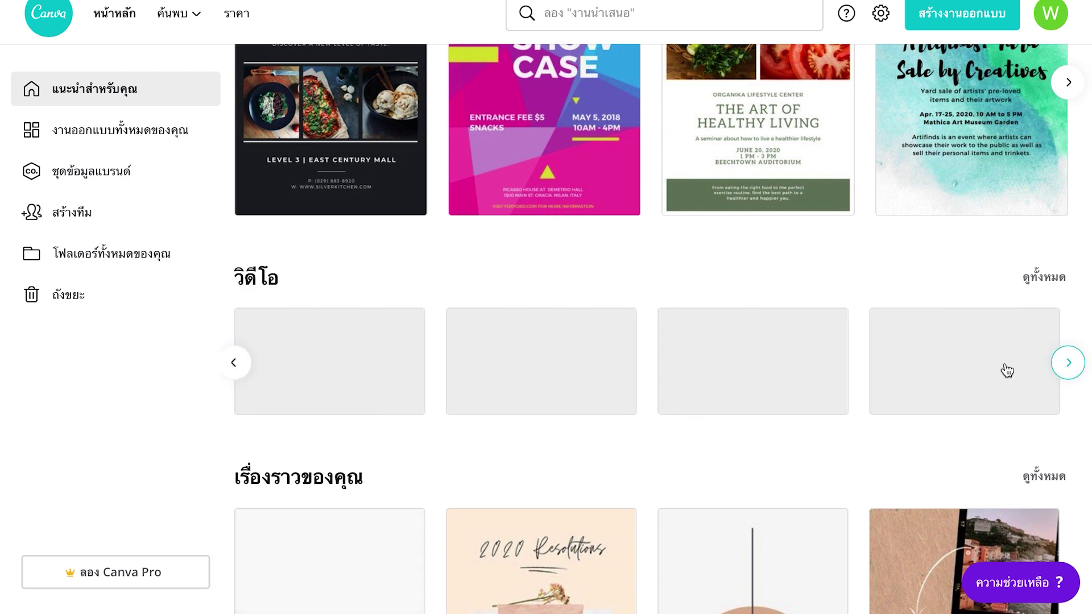
pyautogui.click(235, 364)
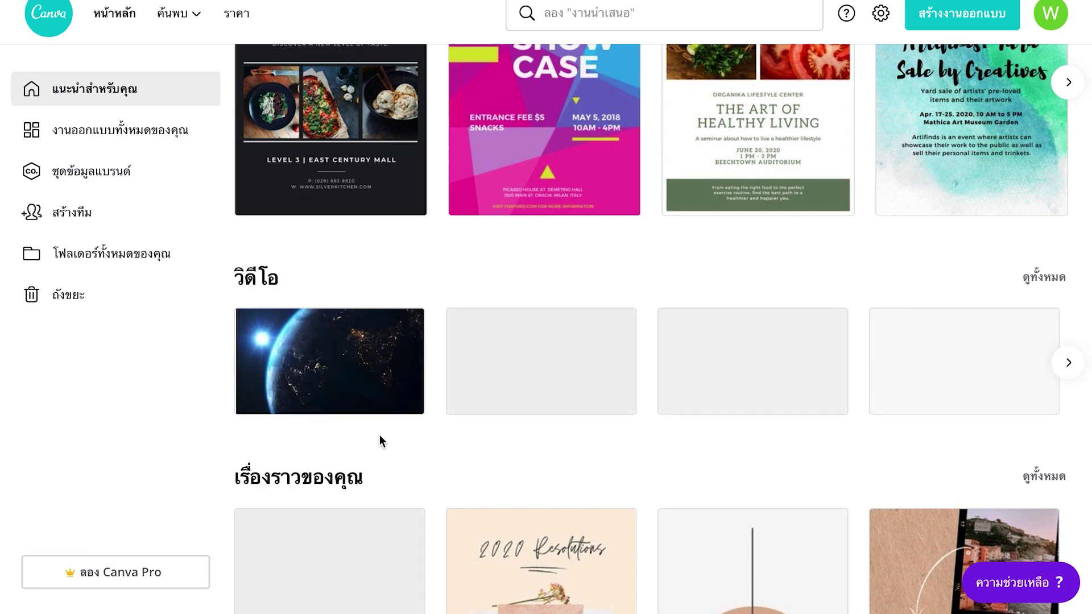
# Browse the template rows from Your Story and Instagram Stories through desktop wallpapers, animated social media and photo collages to blog banners and social media.
pyautogui.scroll(-5, 377, 439)
pyautogui.scroll(-2, 393, 379)
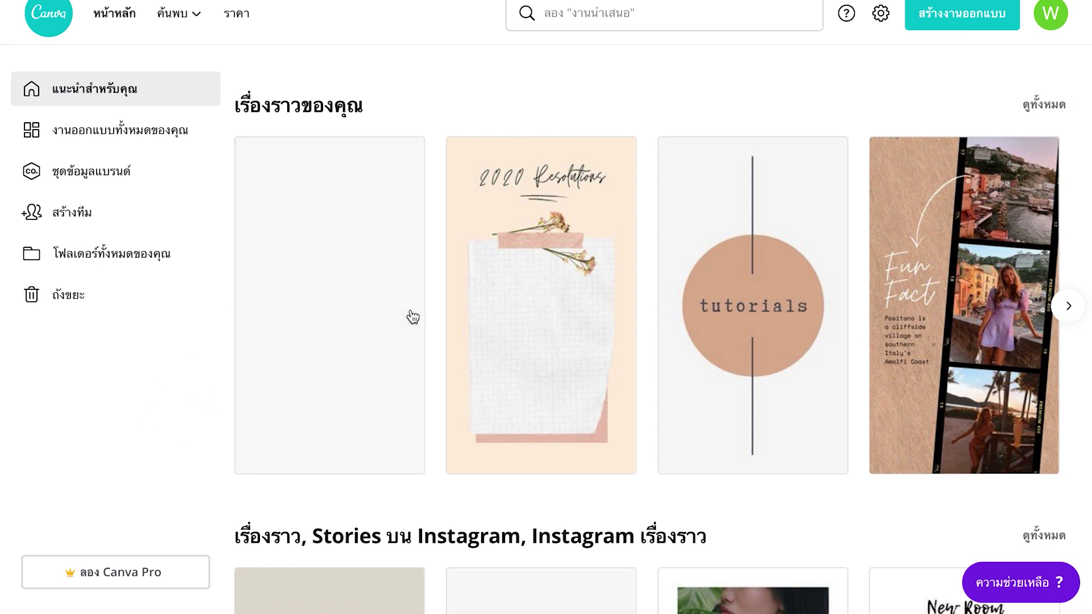
pyautogui.scroll(-3, 348, 319)
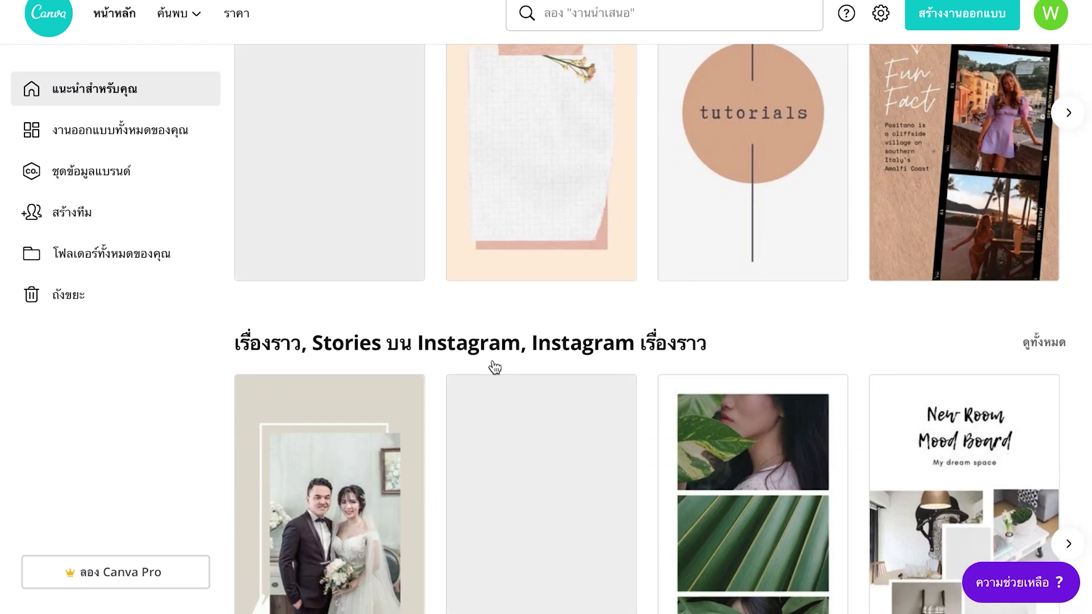
pyautogui.scroll(-2, 495, 366)
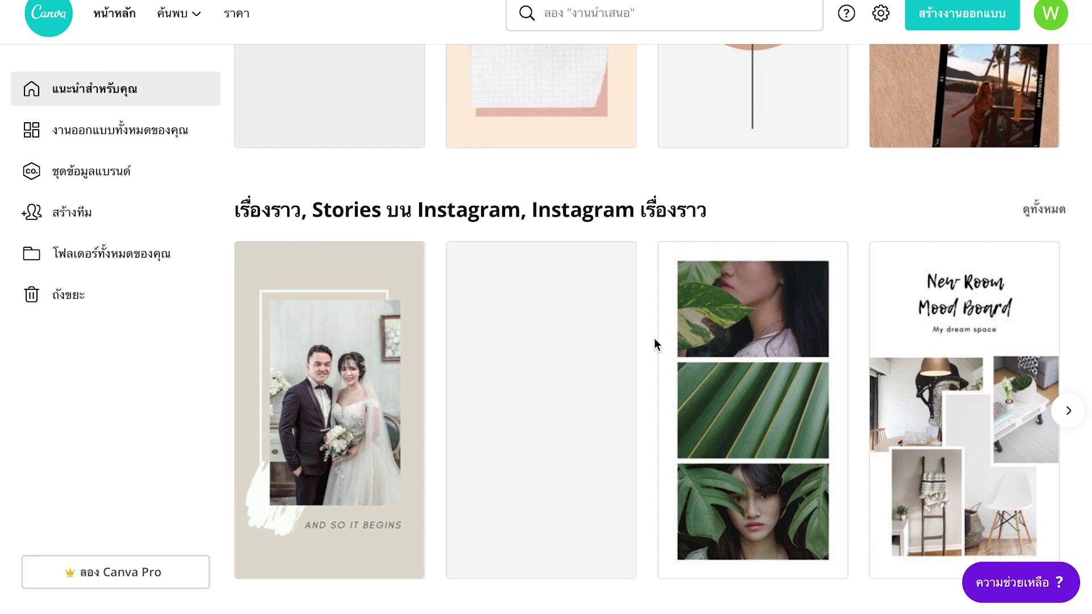
pyautogui.scroll(-6, 654, 341)
pyautogui.scroll(-4, 484, 336)
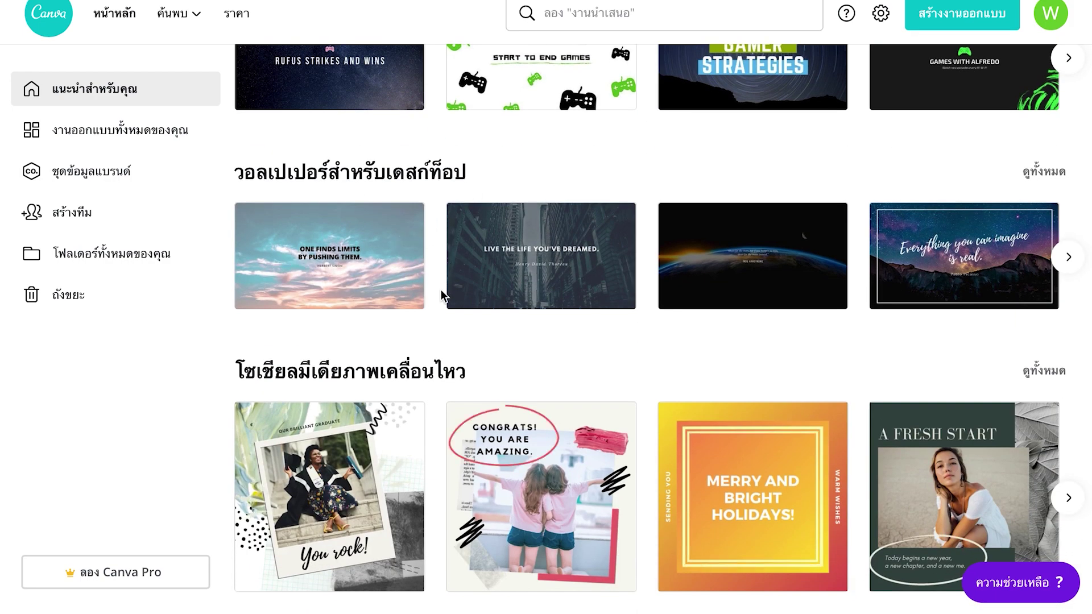
pyautogui.scroll(-3, 299, 315)
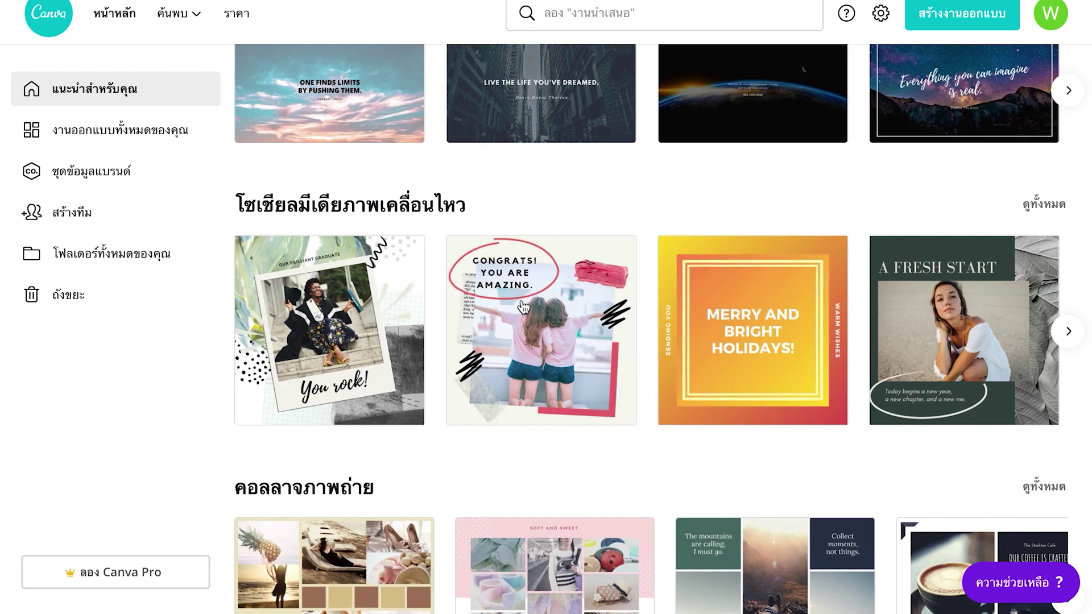
pyautogui.scroll(-1, 526, 310)
pyautogui.scroll(-2, 549, 293)
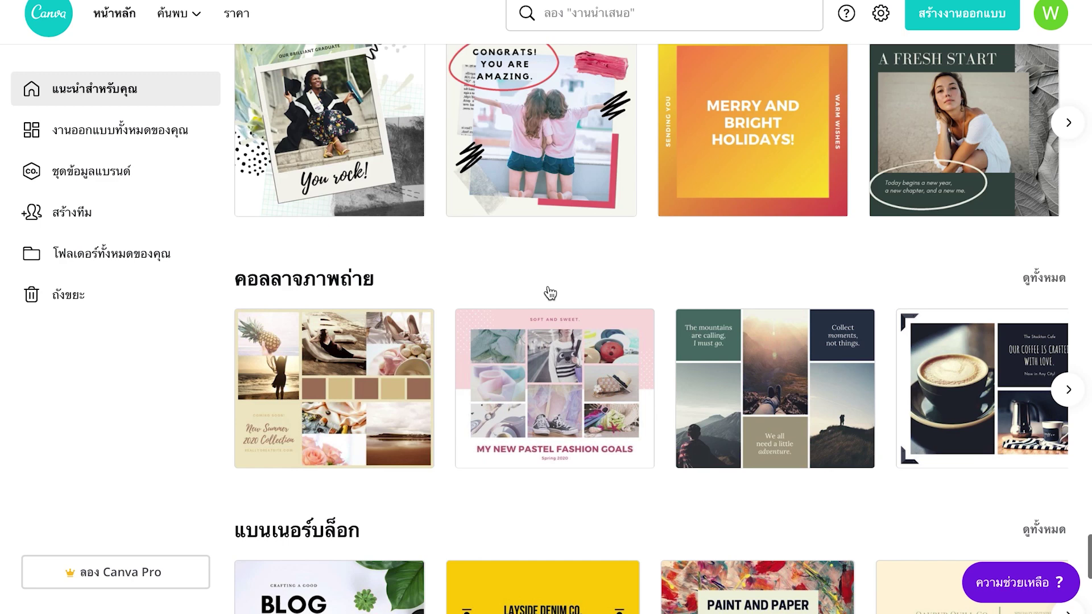
pyautogui.scroll(-2, 434, 309)
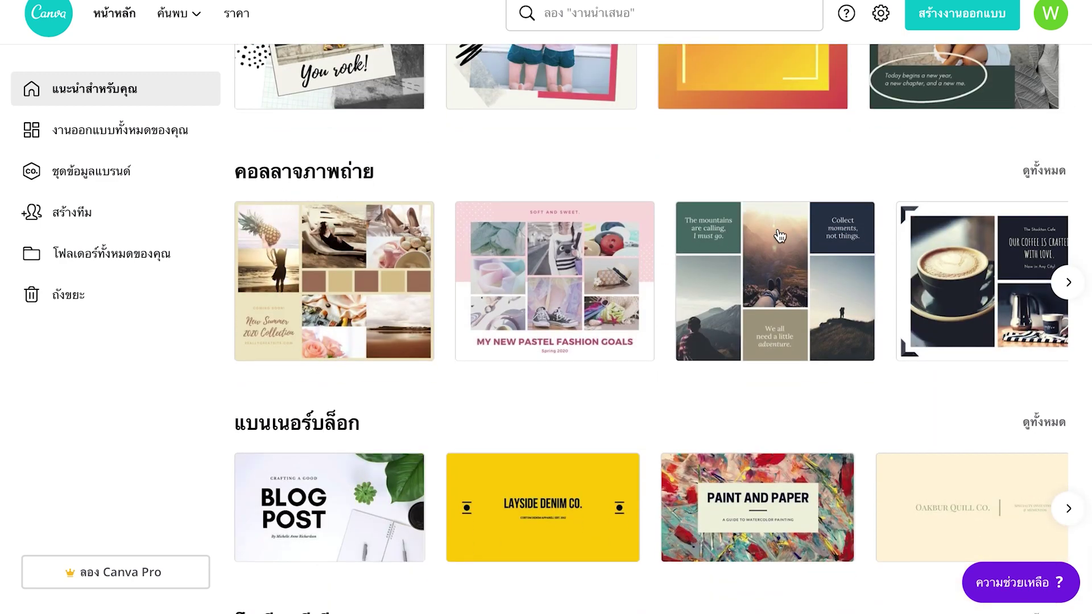
pyautogui.scroll(-3, 660, 285)
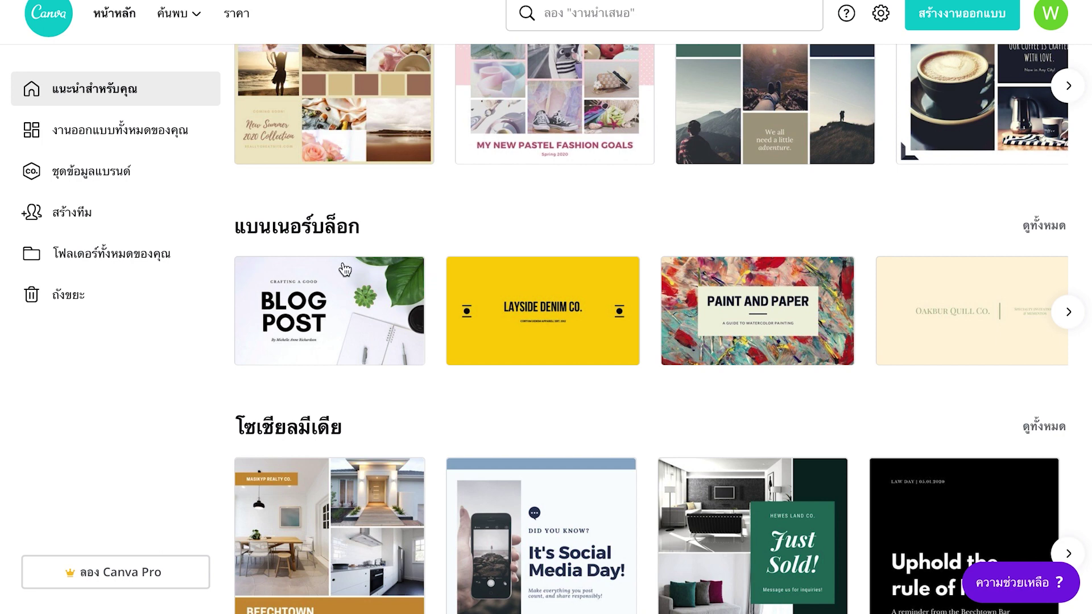
pyautogui.scroll(-4, 360, 304)
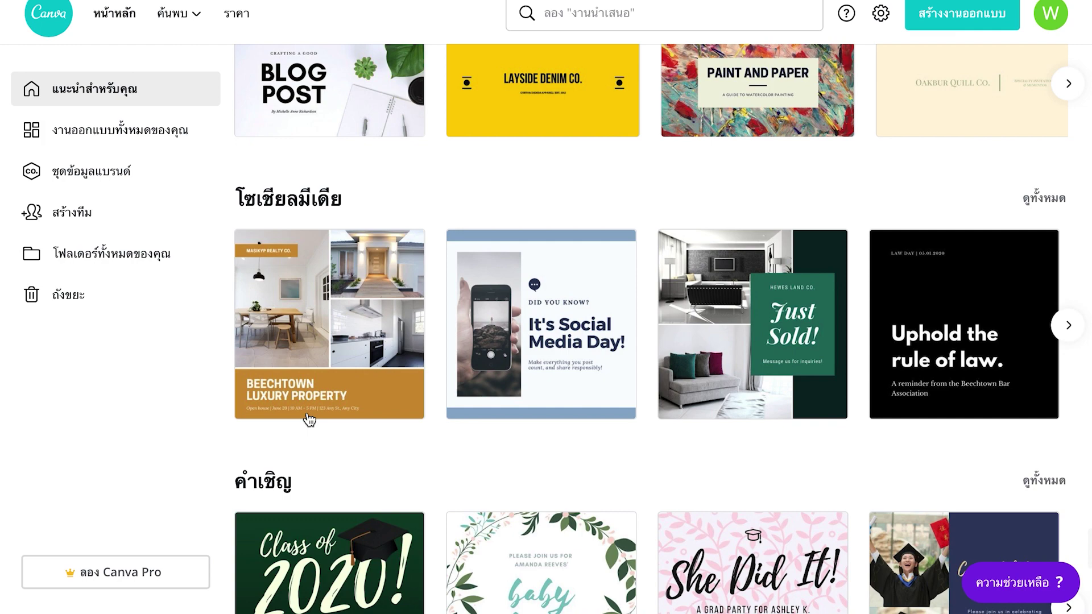
# Browse the remaining template rows from invitations, brochures and business cards through menus, reports and certificates to calendars, magazine covers and postcards.
pyautogui.scroll(-6, 309, 419)
pyautogui.scroll(-1, 355, 344)
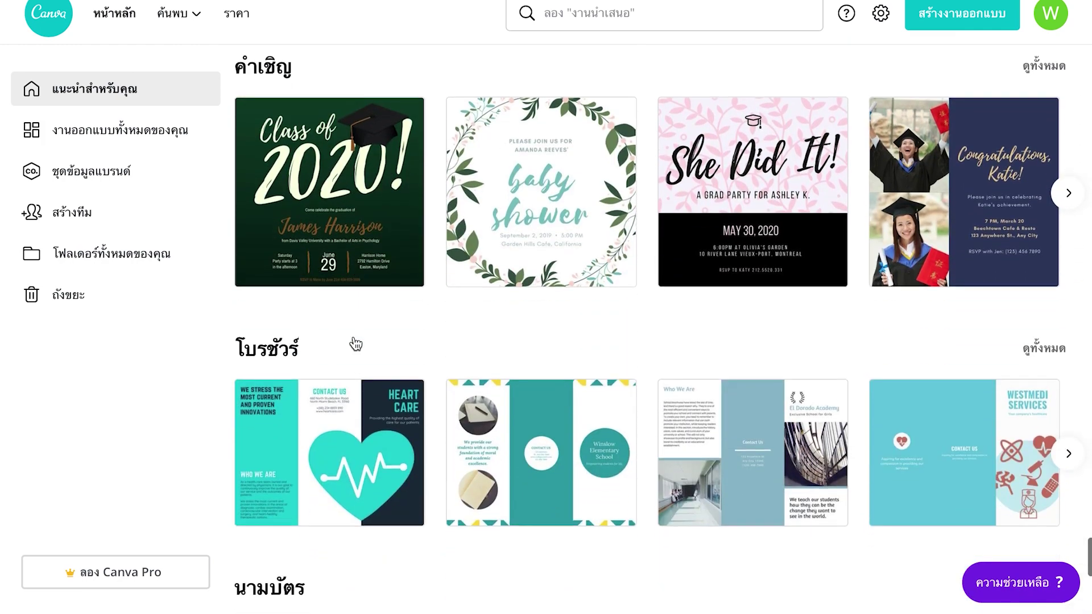
pyautogui.scroll(-6, 352, 409)
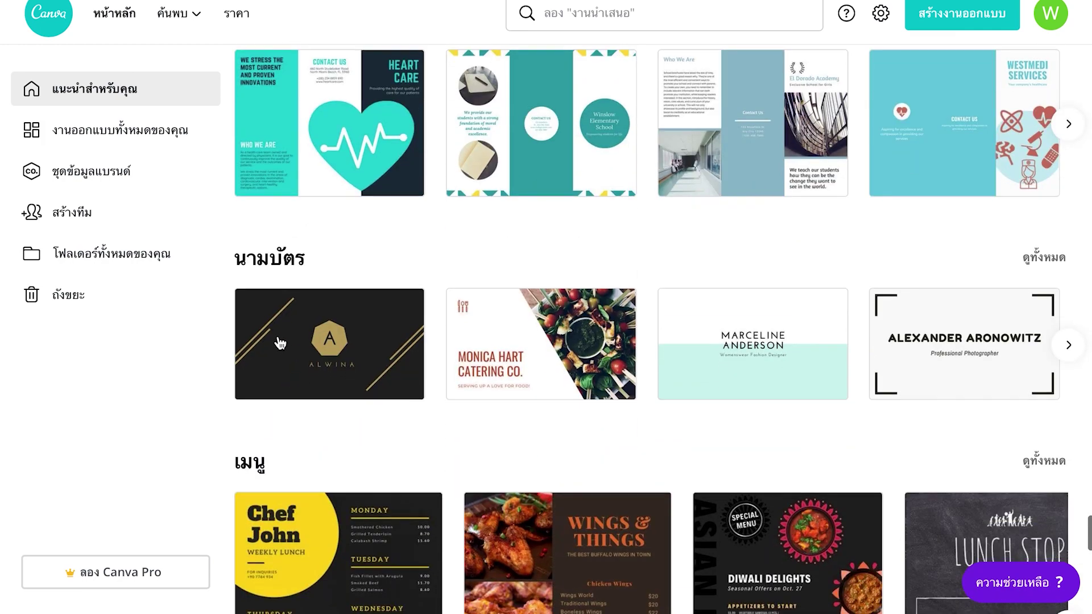
pyautogui.scroll(-10, 307, 329)
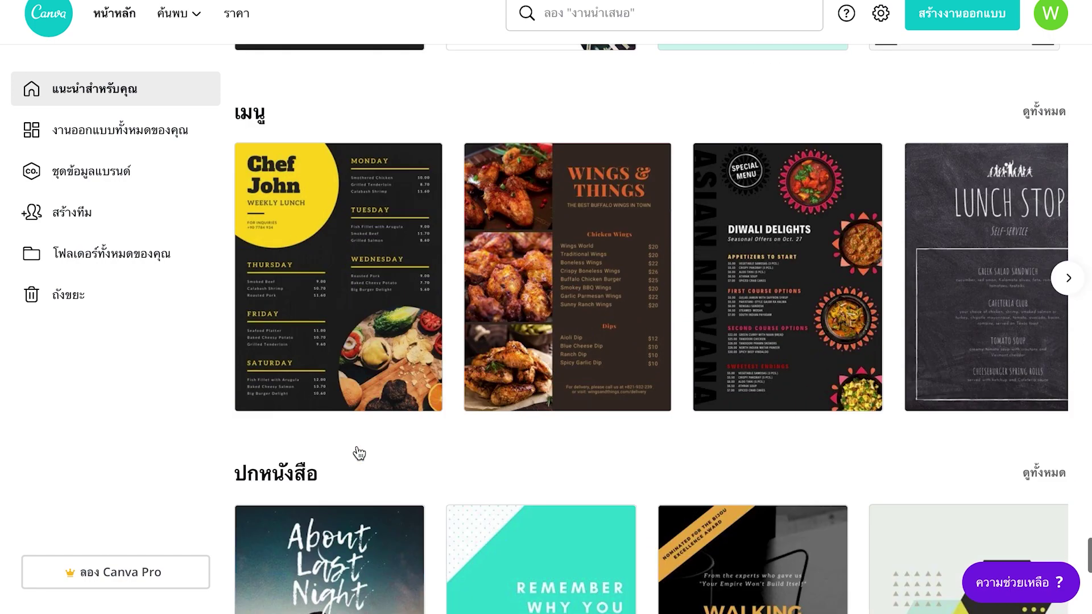
pyautogui.scroll(-7, 361, 345)
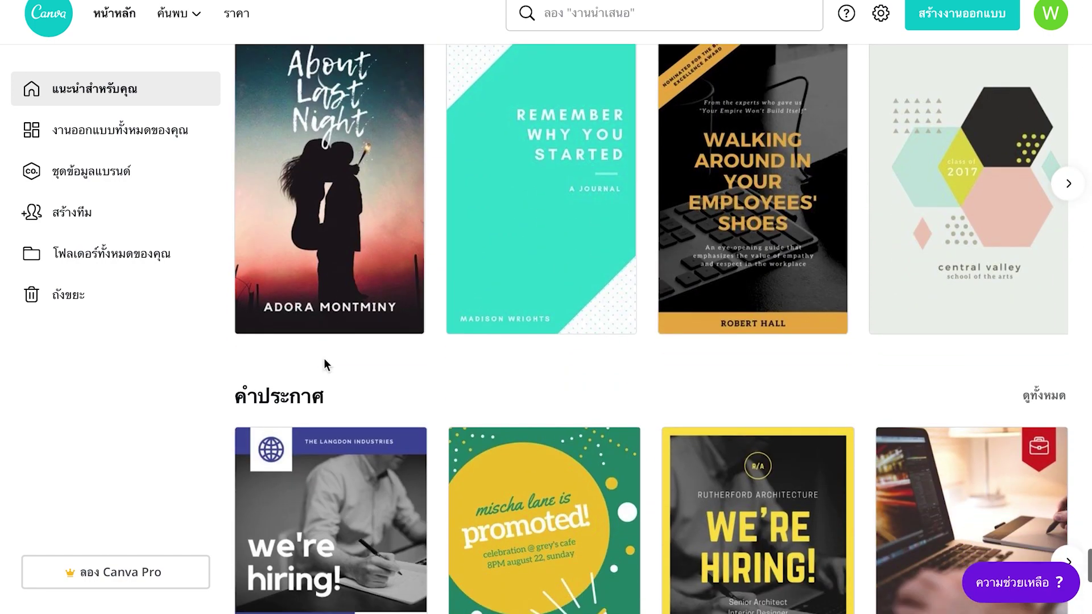
pyautogui.scroll(-9, 378, 369)
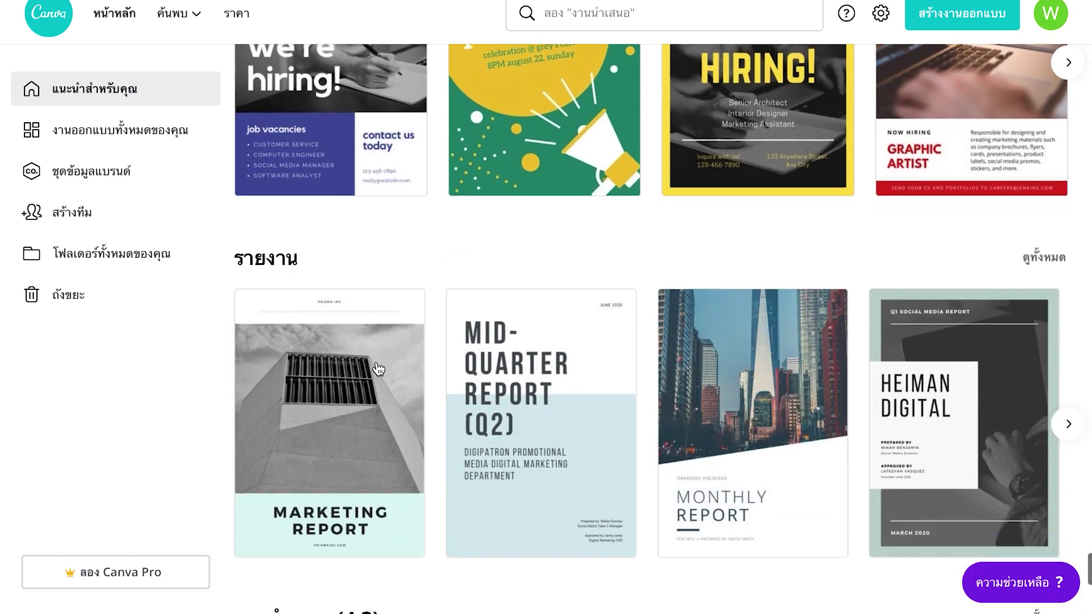
pyautogui.scroll(-2, 378, 369)
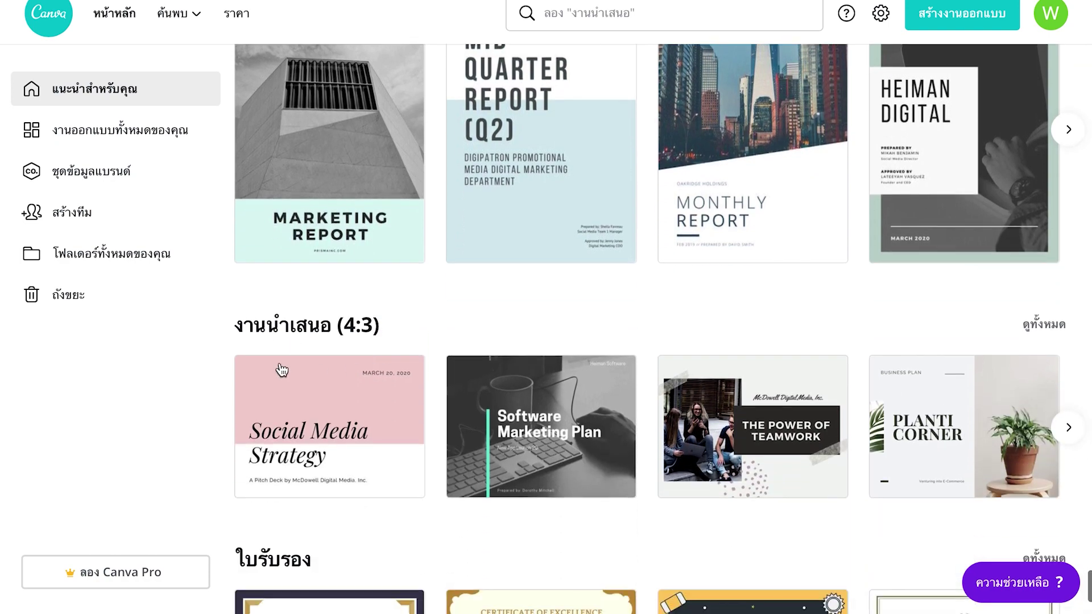
pyautogui.scroll(-11, 389, 485)
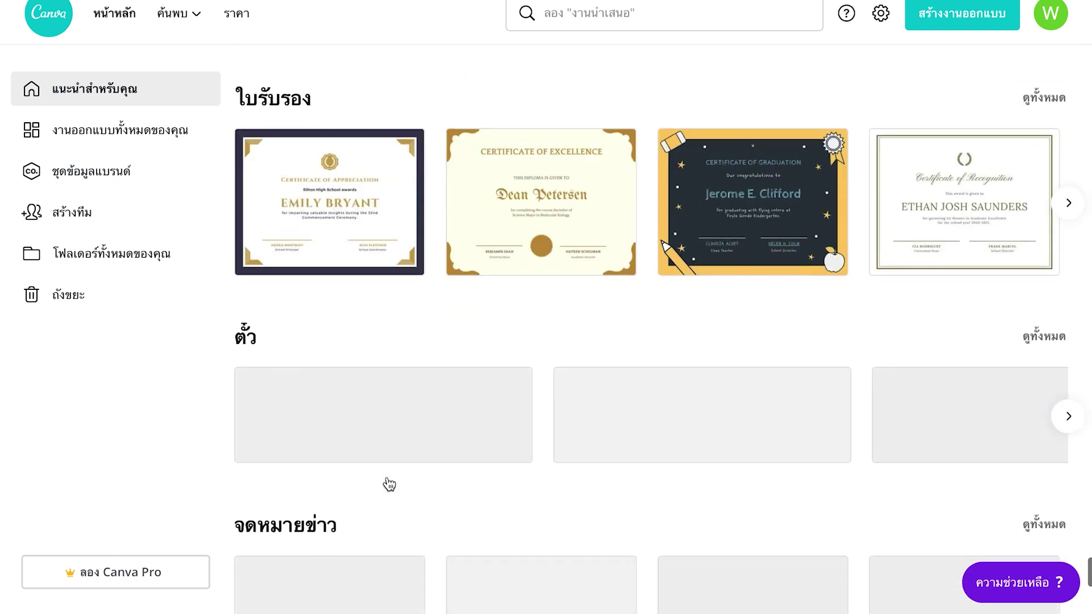
pyautogui.scroll(-9, 389, 484)
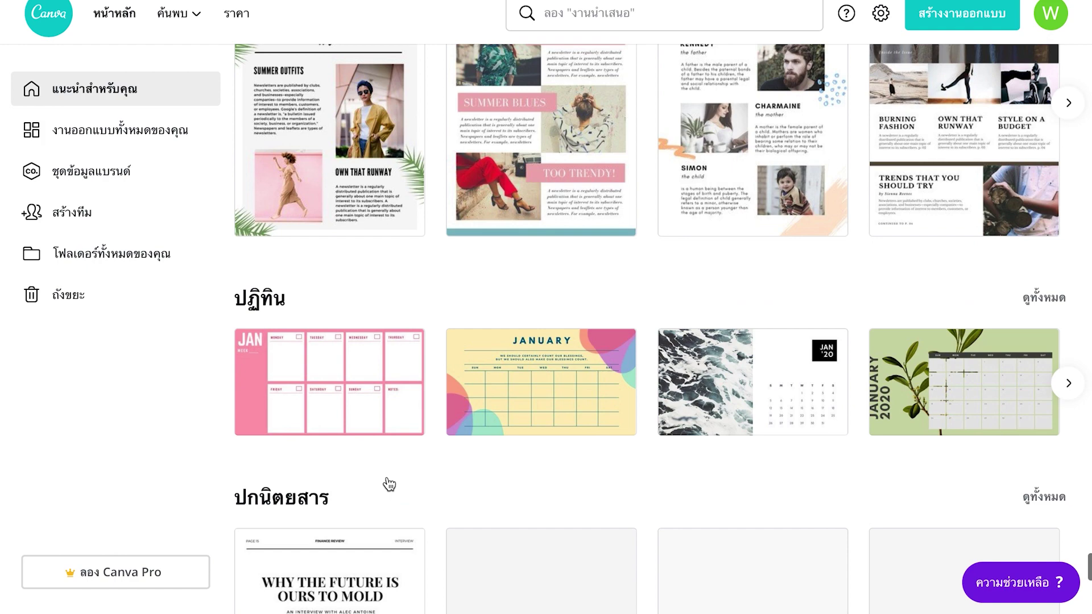
pyautogui.scroll(-2, 389, 484)
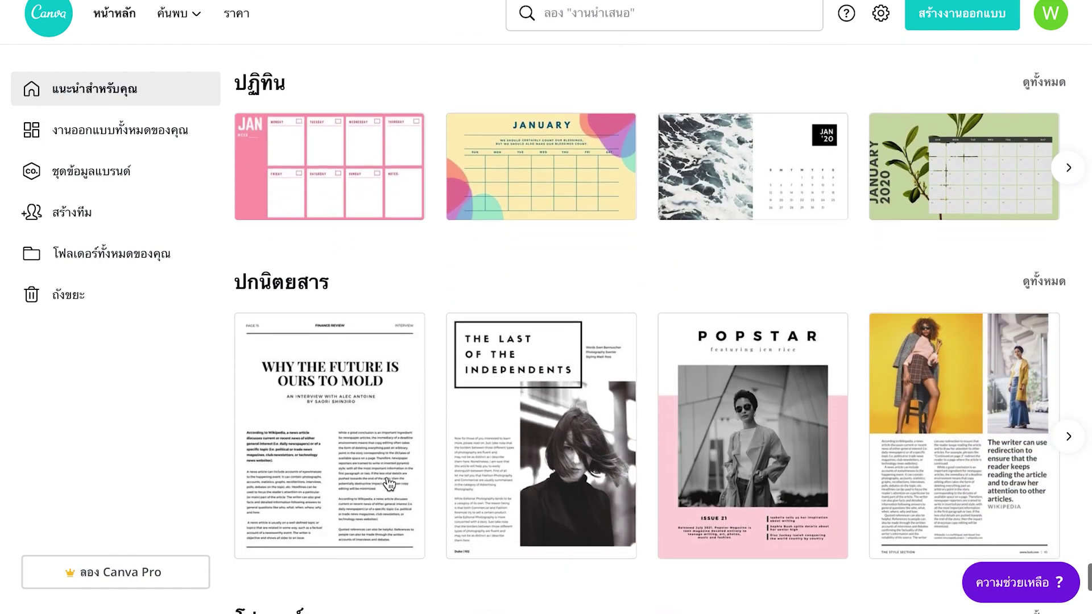
pyautogui.scroll(-3, 389, 484)
pyautogui.scroll(1, 388, 483)
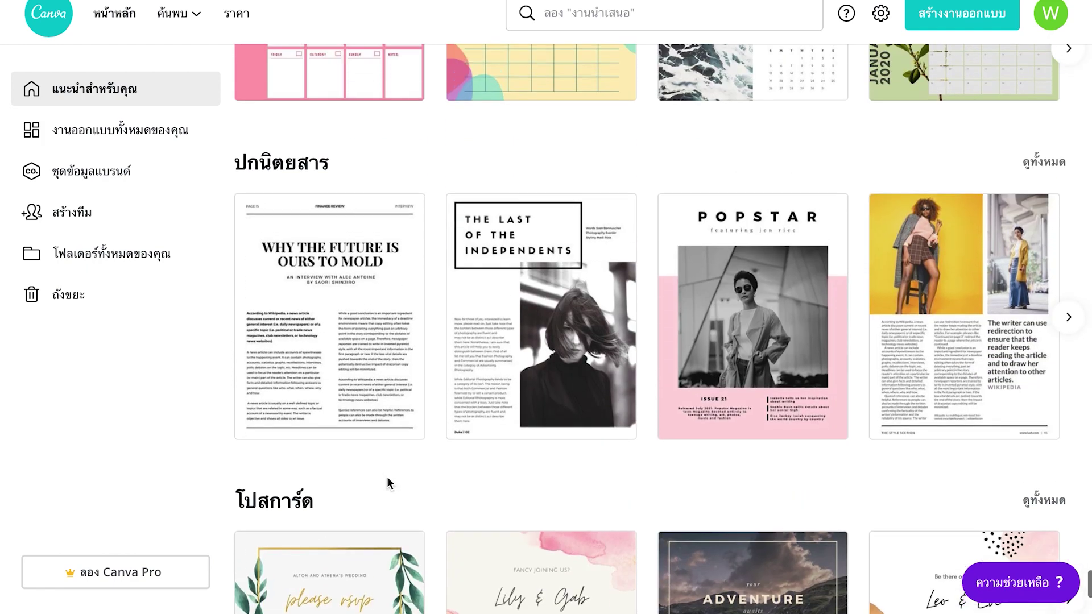
# Return to the blog banner row, open its full template list and look through the blank option and the ready-made banner designs.
pyautogui.scroll(20, 388, 482)
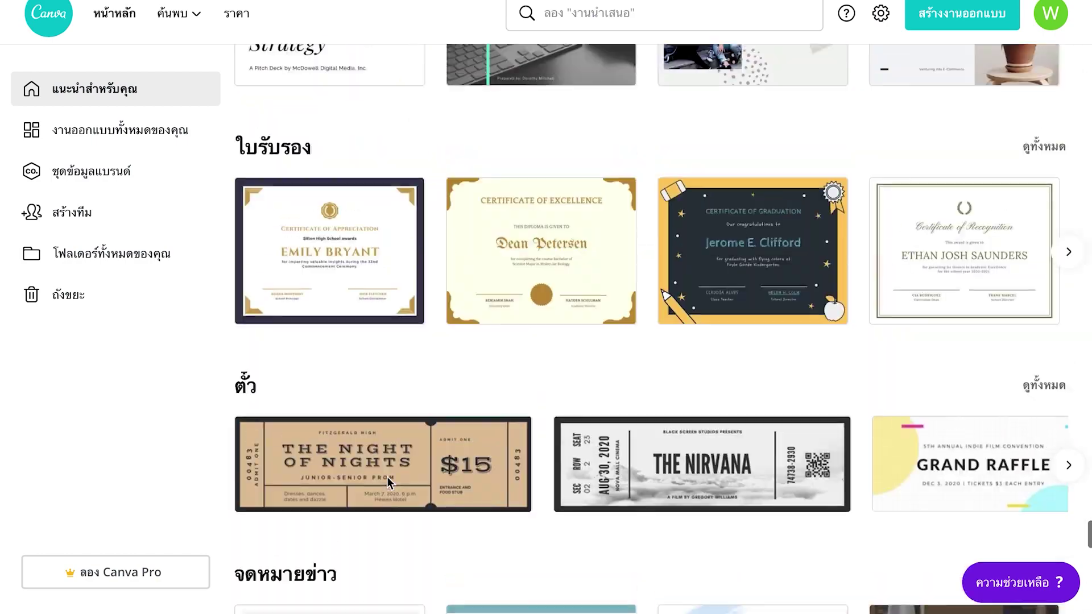
pyautogui.scroll(20, 387, 483)
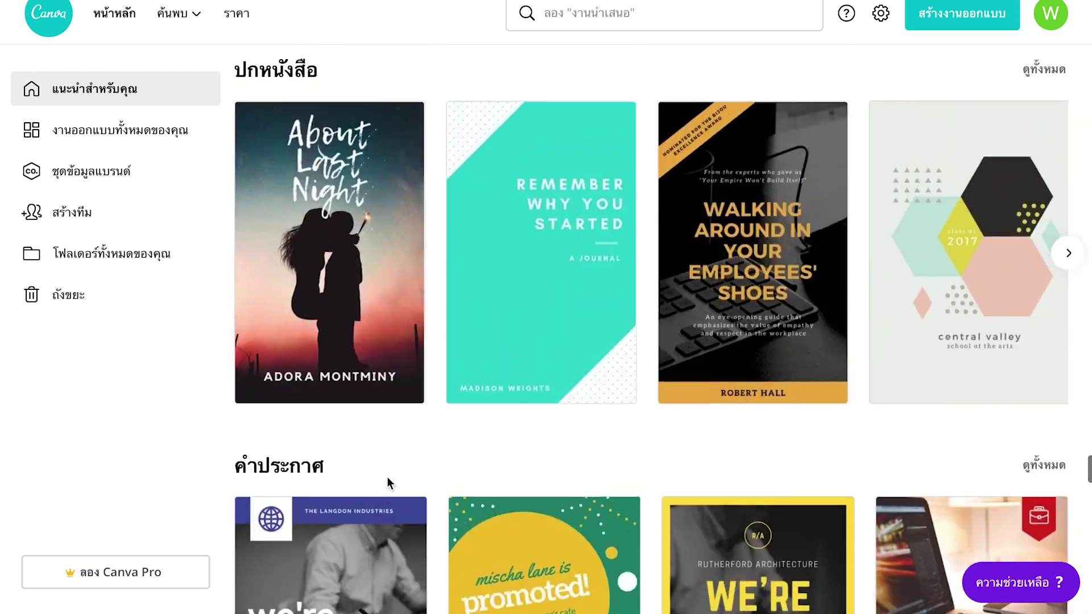
pyautogui.scroll(15, 387, 477)
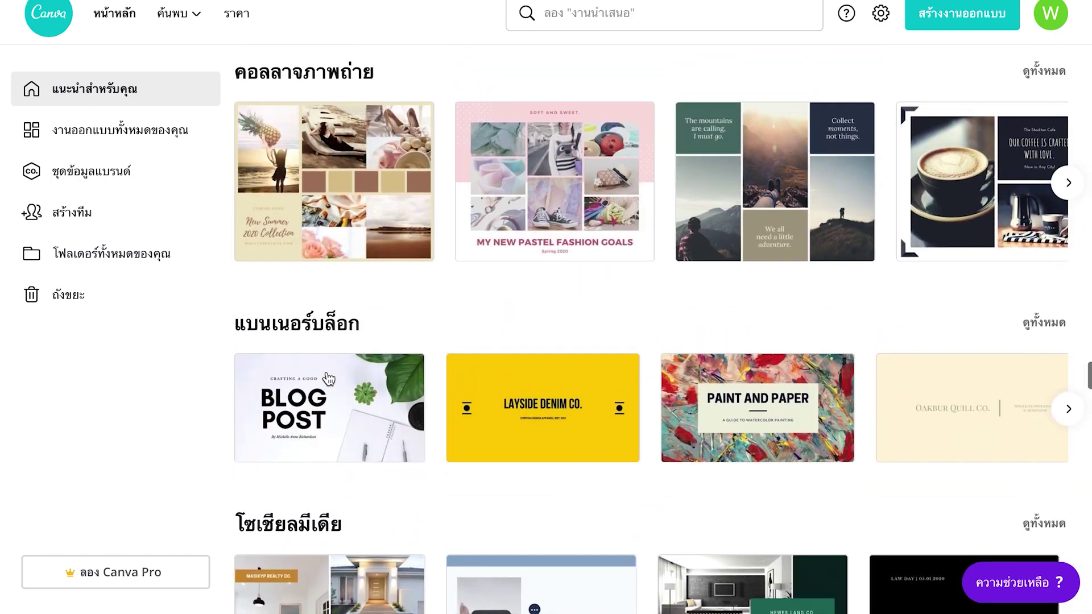
pyautogui.click(1042, 325)
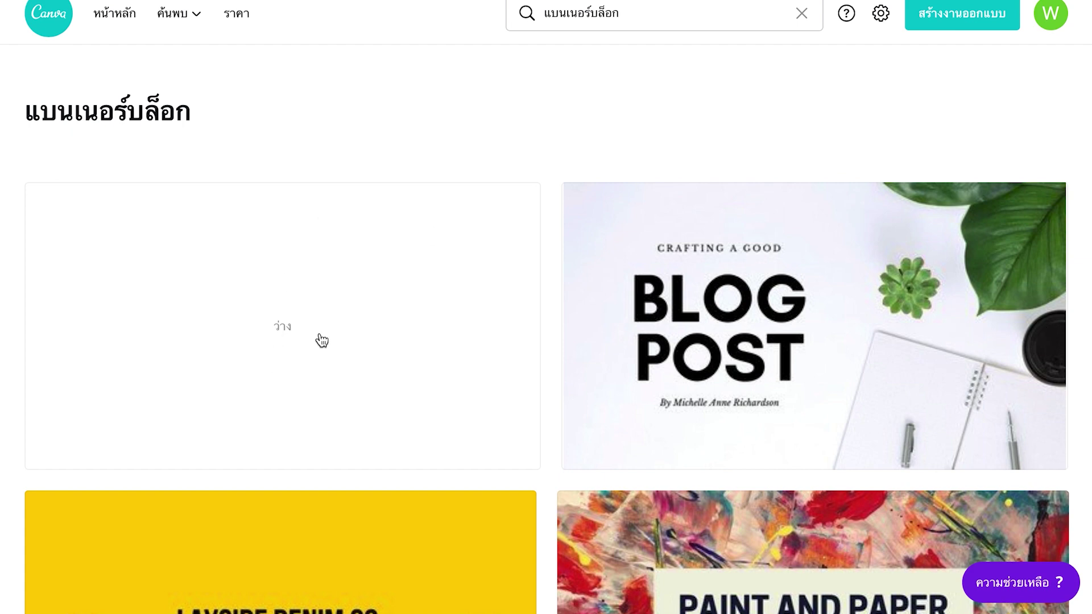
pyautogui.scroll(-3, 322, 340)
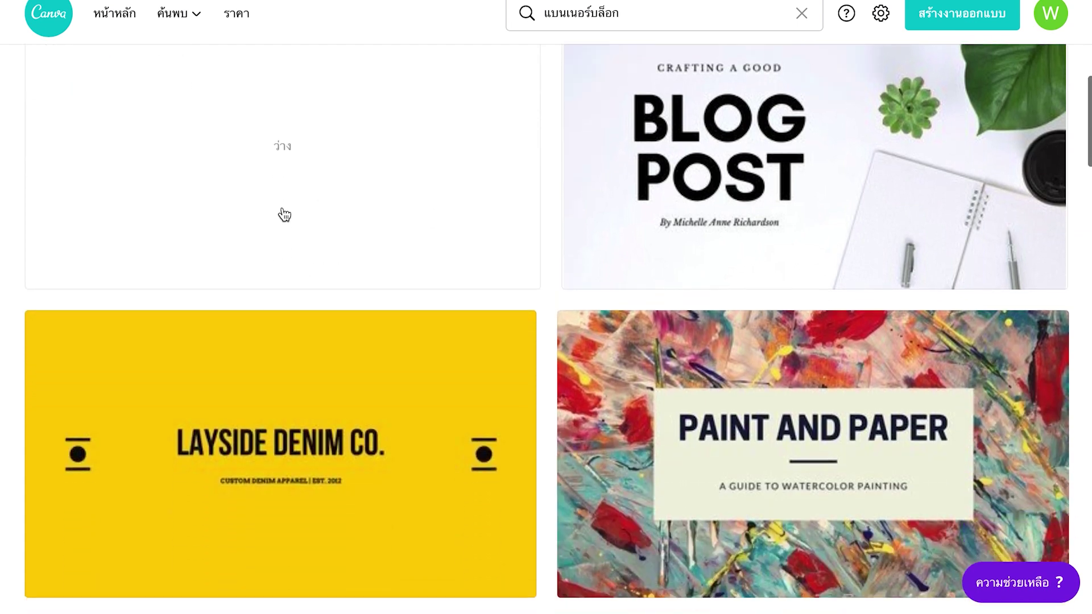
pyautogui.scroll(-5, 315, 159)
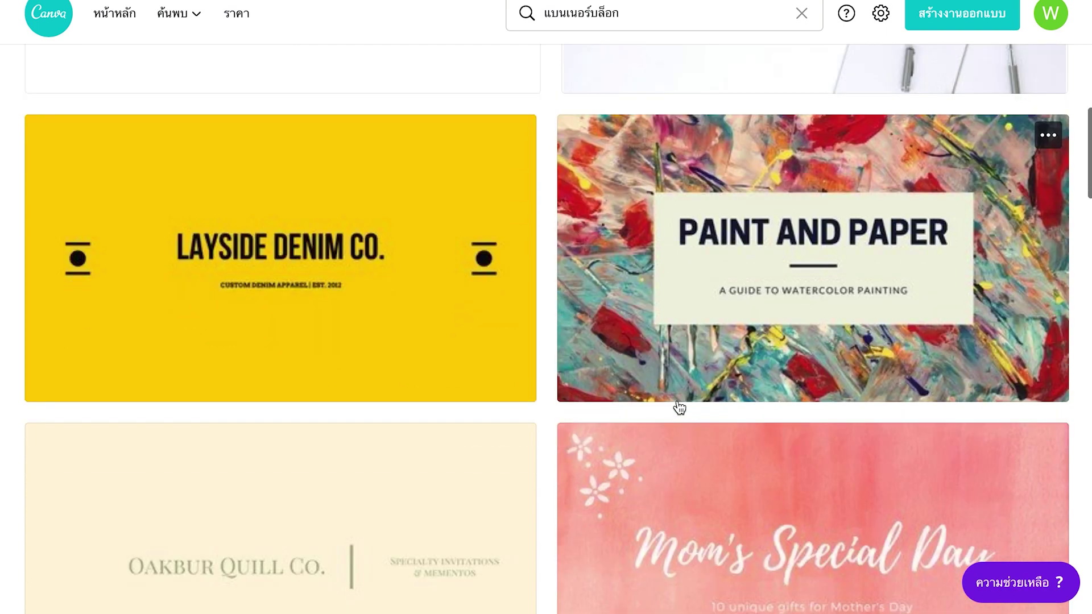
pyautogui.scroll(-2, 569, 407)
pyautogui.scroll(3, 570, 407)
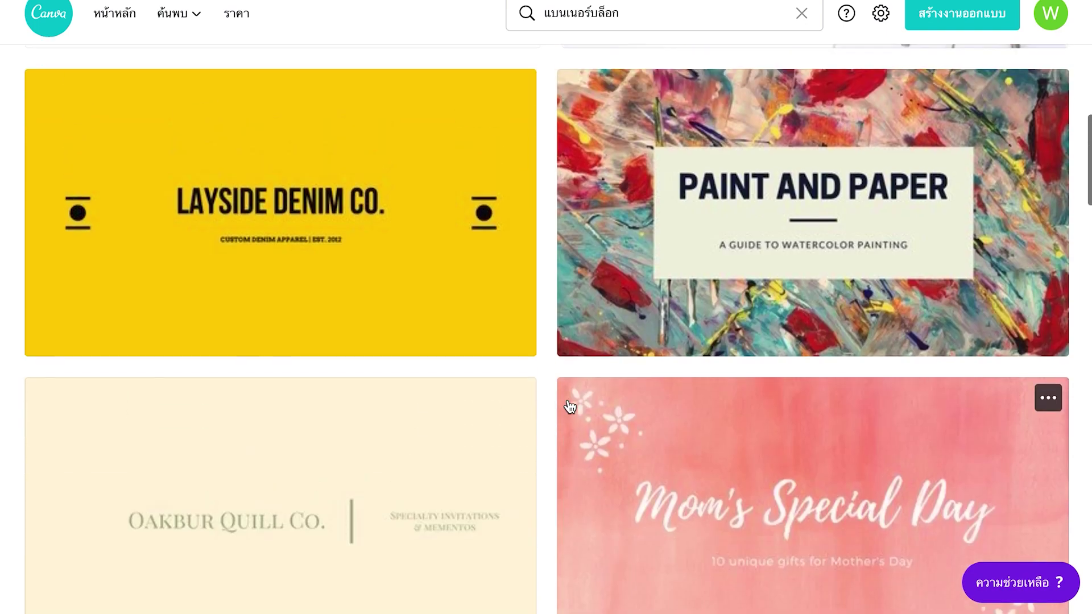
pyautogui.scroll(-7, 570, 407)
pyautogui.scroll(-12, 570, 407)
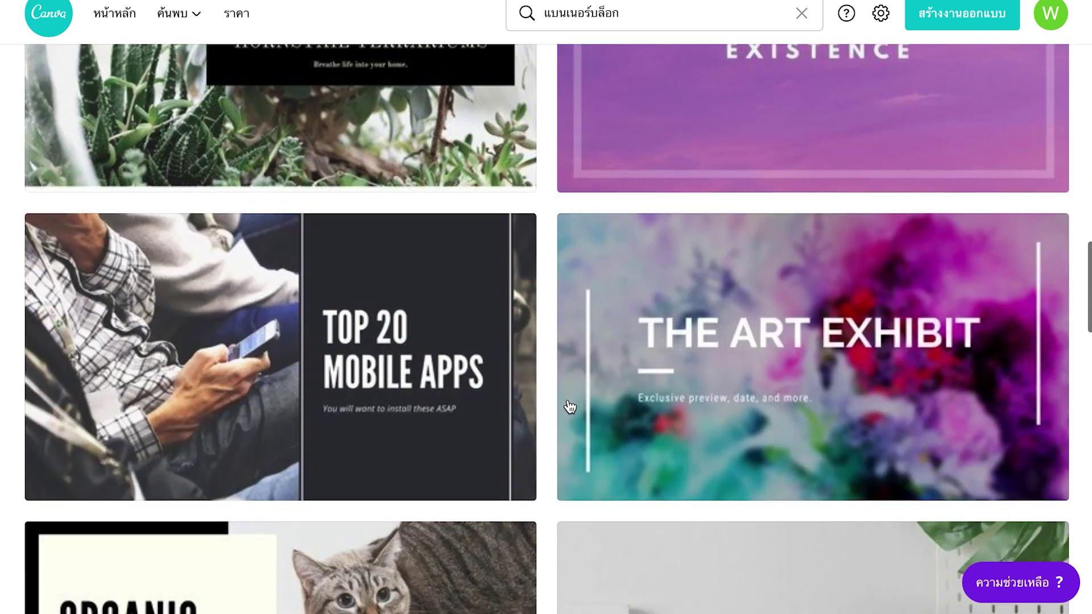
# Browse further through the blog banner templates and open the "8 Rare Exotic Fruits" design for editing.
pyautogui.scroll(-9, 570, 407)
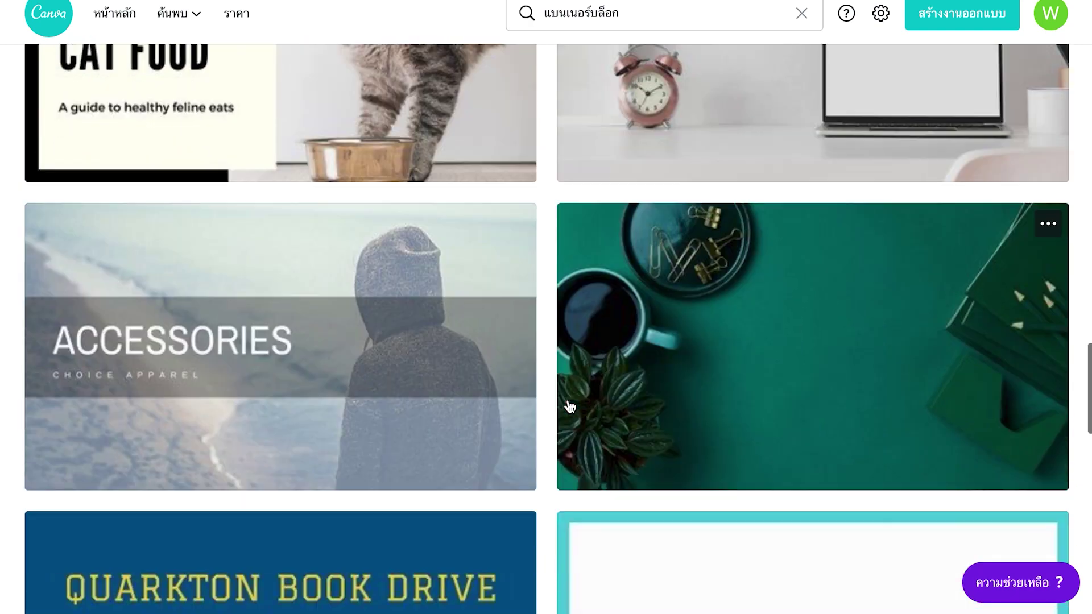
pyautogui.scroll(-20, 570, 407)
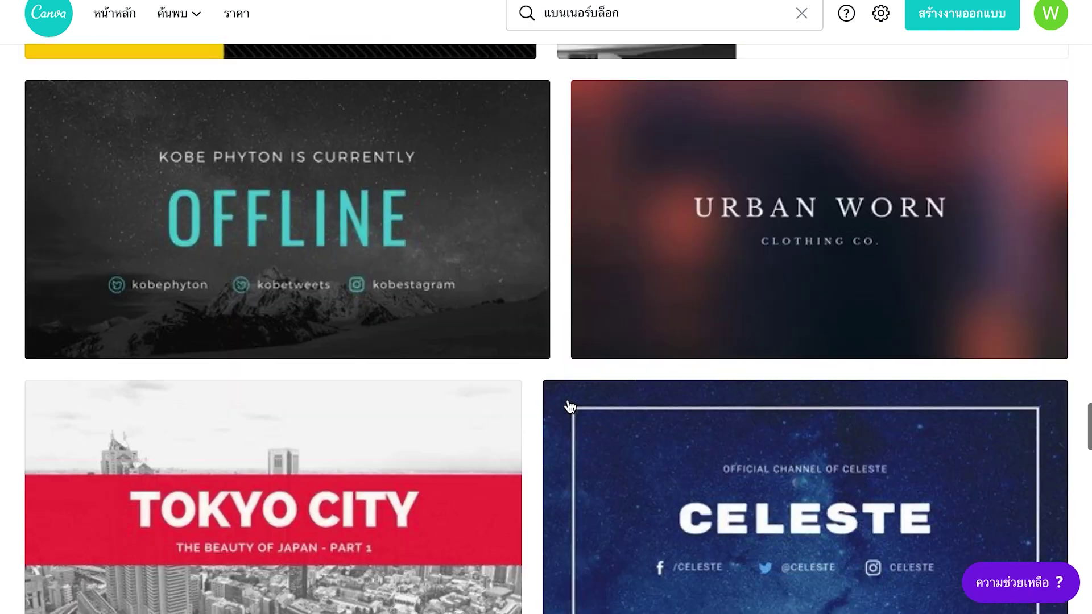
pyautogui.scroll(-11, 748, 393)
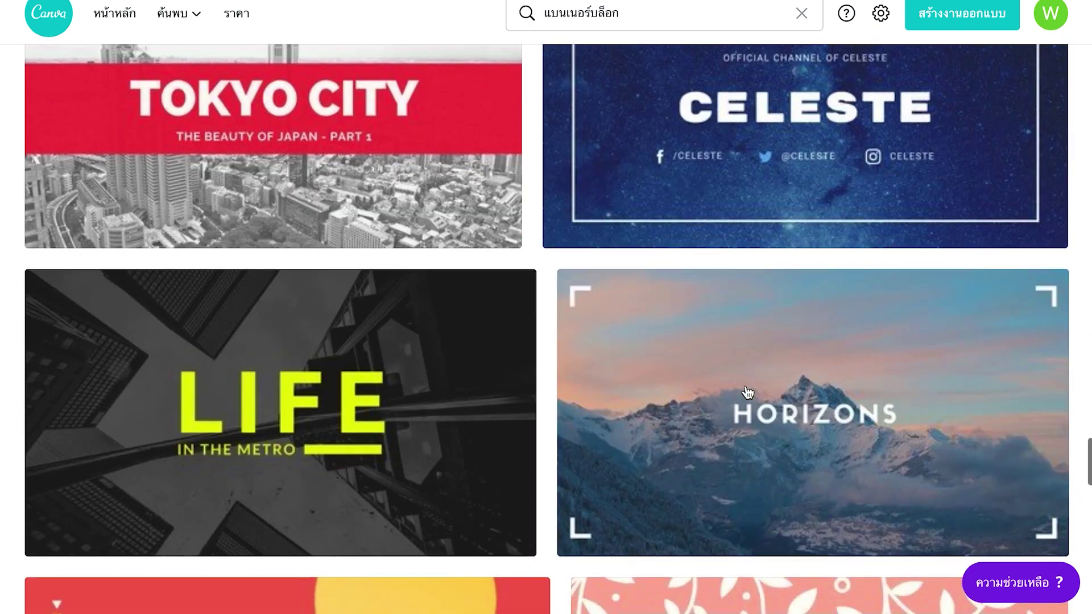
pyautogui.scroll(-8, 745, 466)
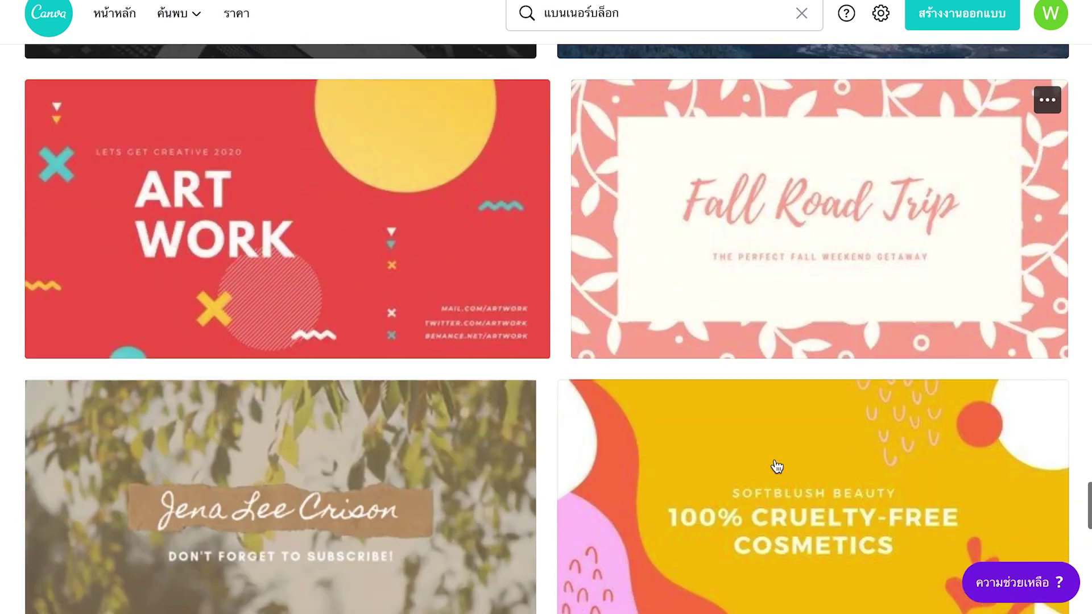
pyautogui.scroll(-8, 742, 471)
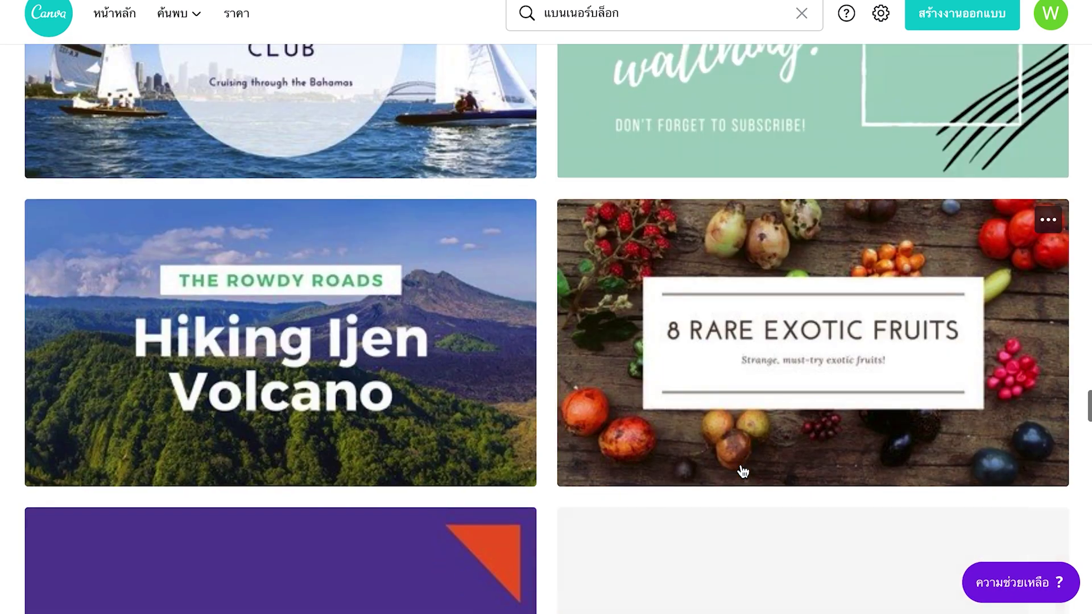
pyautogui.click(793, 264)
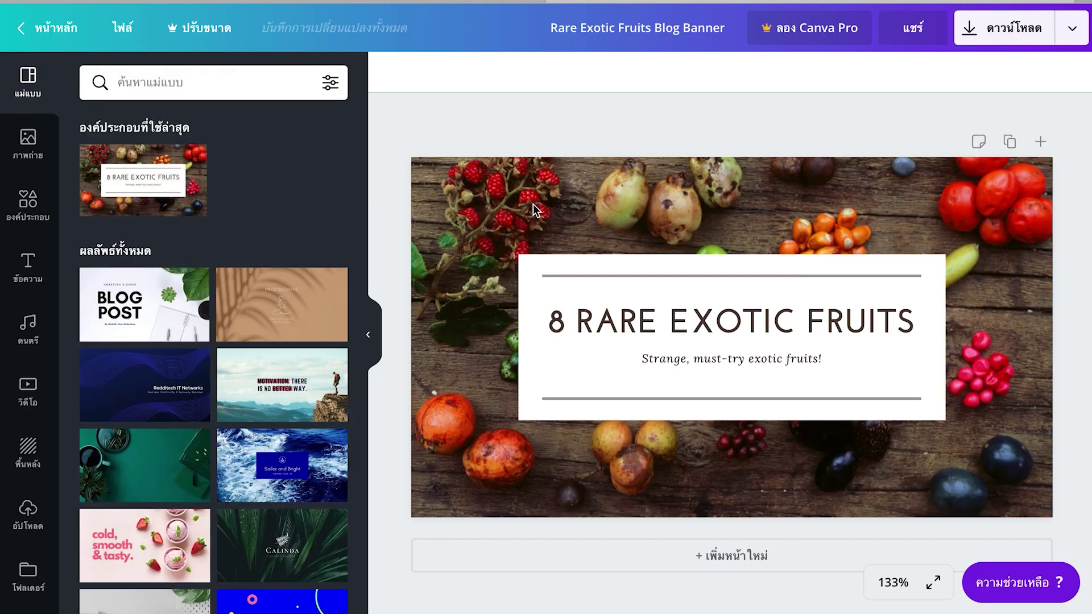
# Examine the banner's background photo, white box, title and subtitle as selectable elements, and look through the editor's content categories.
pyautogui.click(533, 203)
pyautogui.click(614, 302)
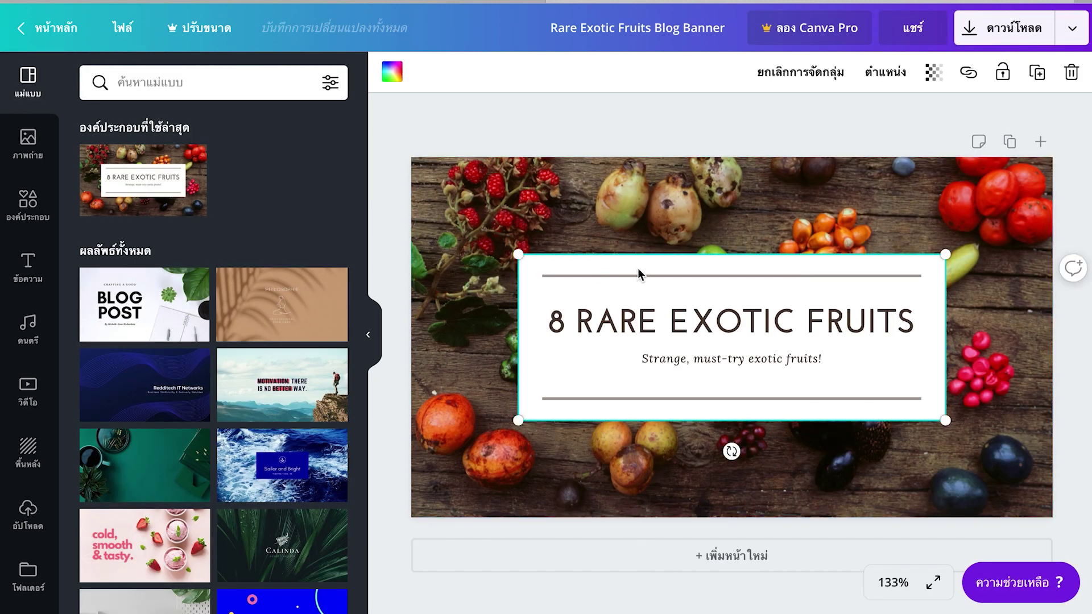
pyautogui.click(687, 323)
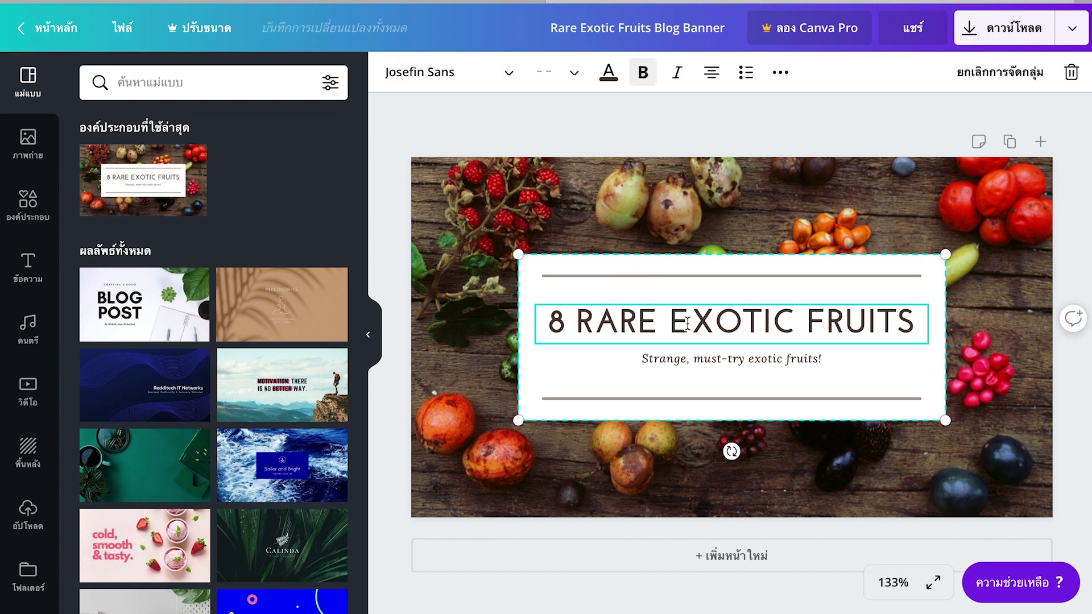
pyautogui.click(691, 355)
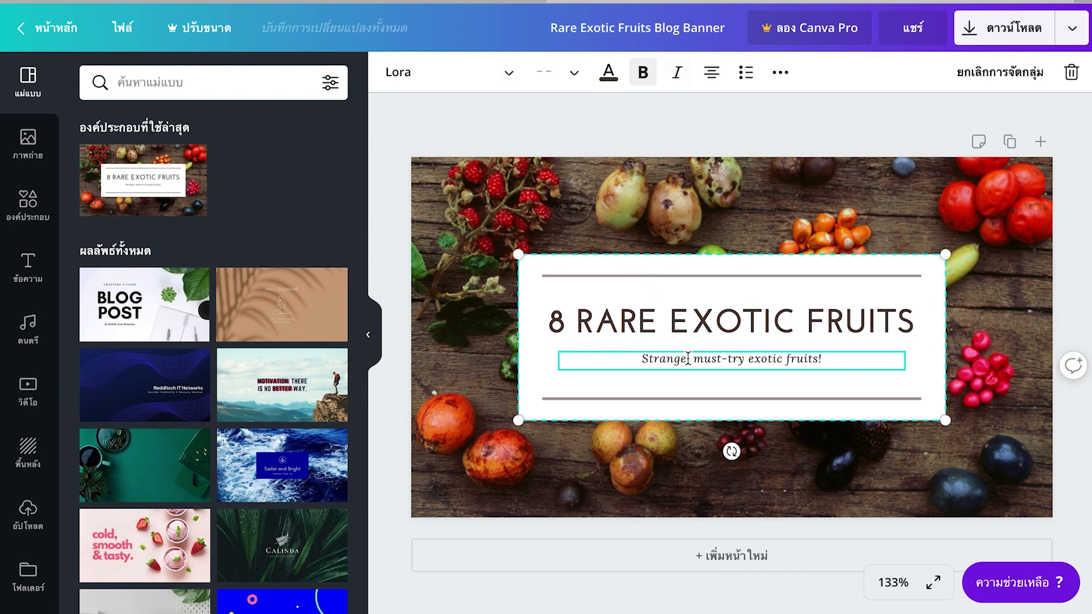
pyautogui.click(677, 403)
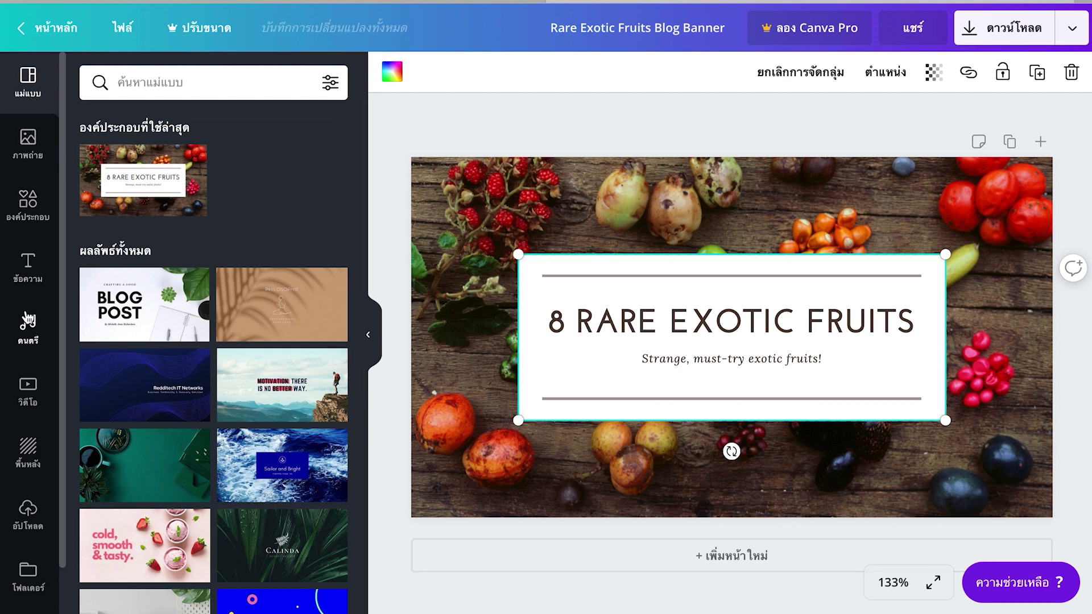
pyautogui.scroll(-1, 27, 393)
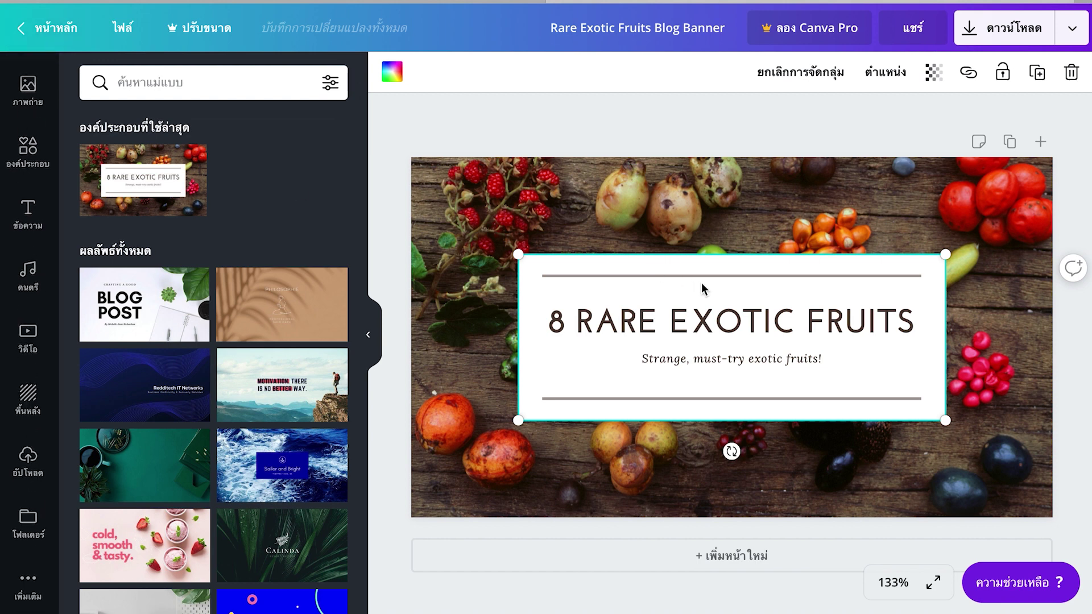
# Replace the banner title with "THAI FRUIT GARDEN".
pyautogui.doubleClick(697, 324)
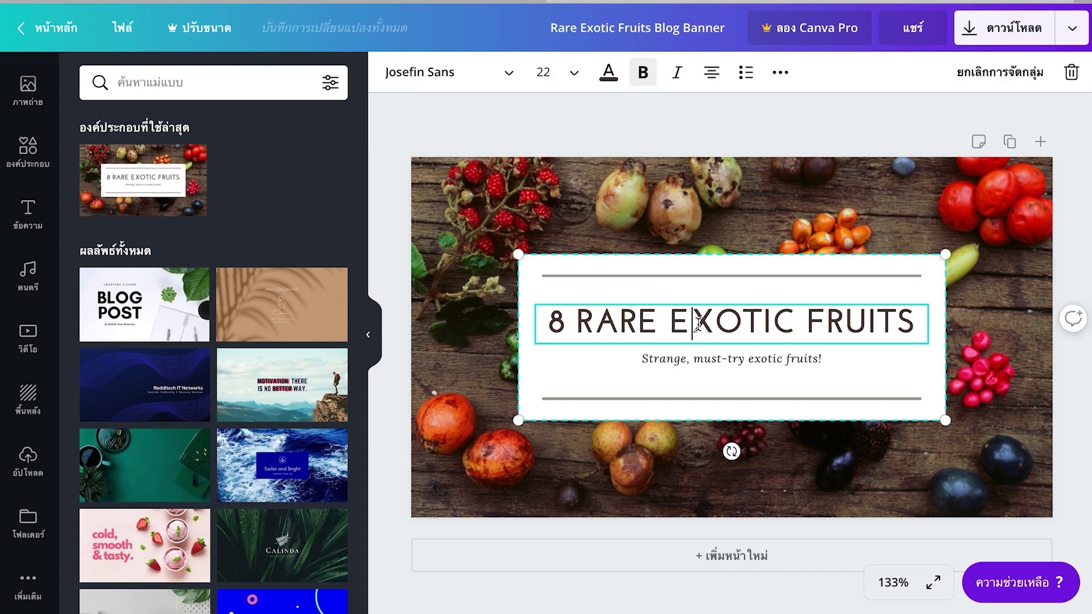
pyautogui.tripleClick(697, 323)
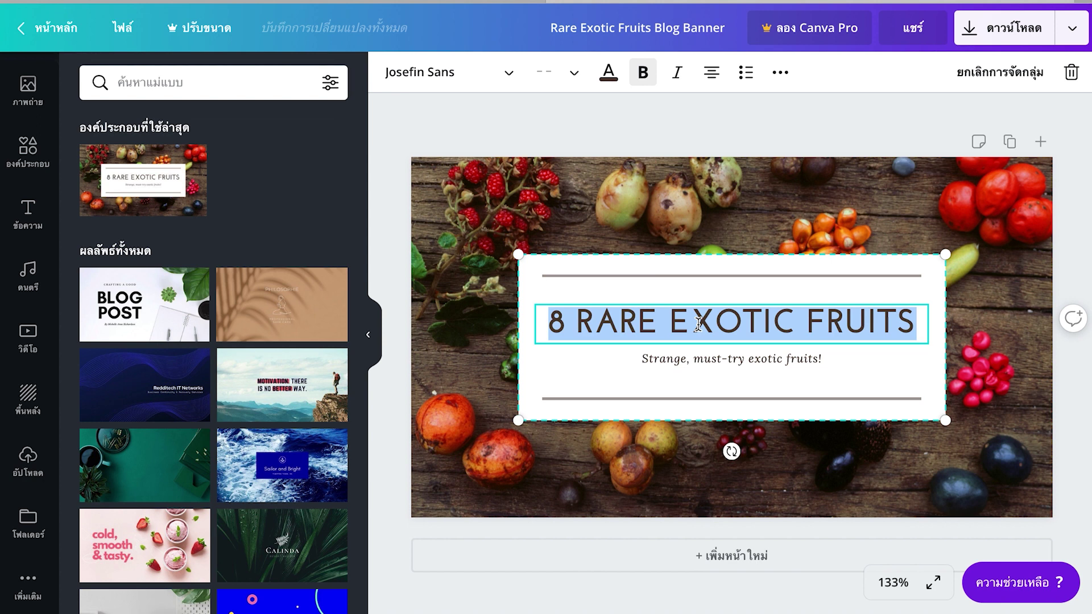
pyautogui.write('โ')
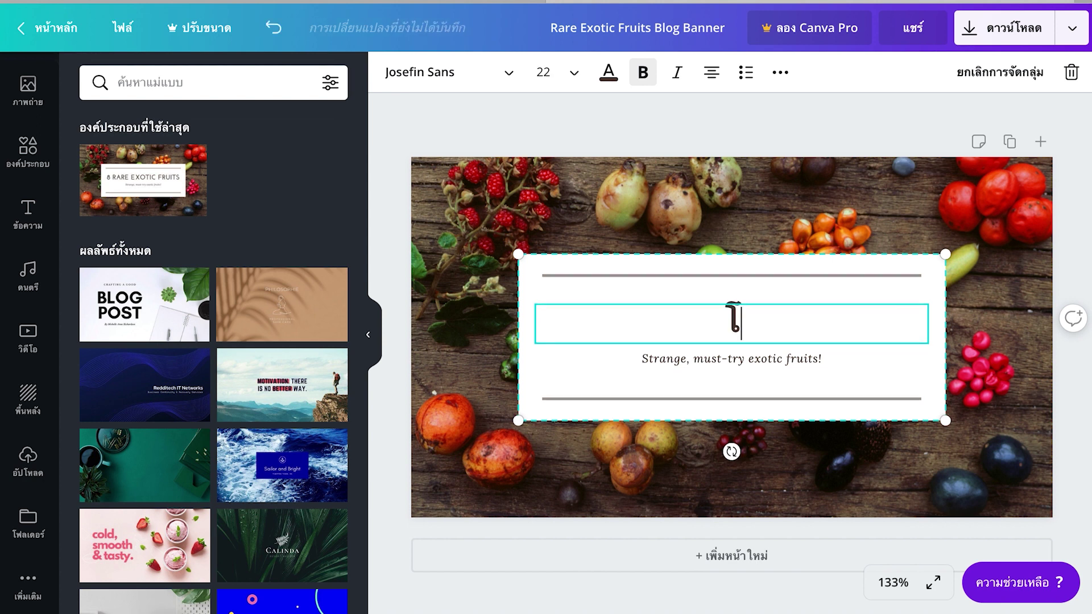
pyautogui.write('FRUITE')
pyautogui.press('BackSpace')
pyautogui.write('GARDE')
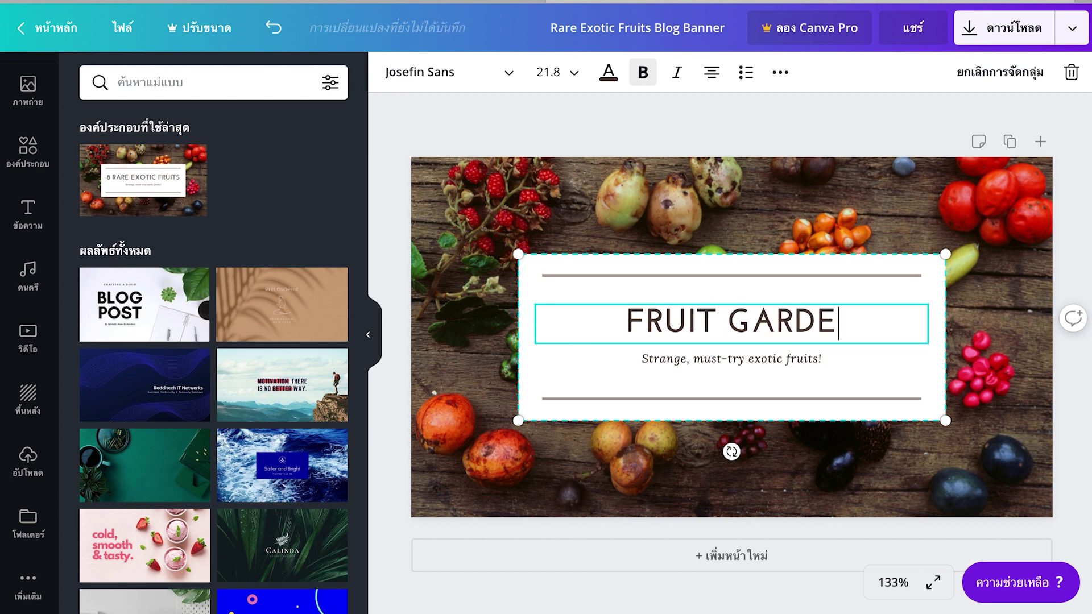
pyautogui.write('N')
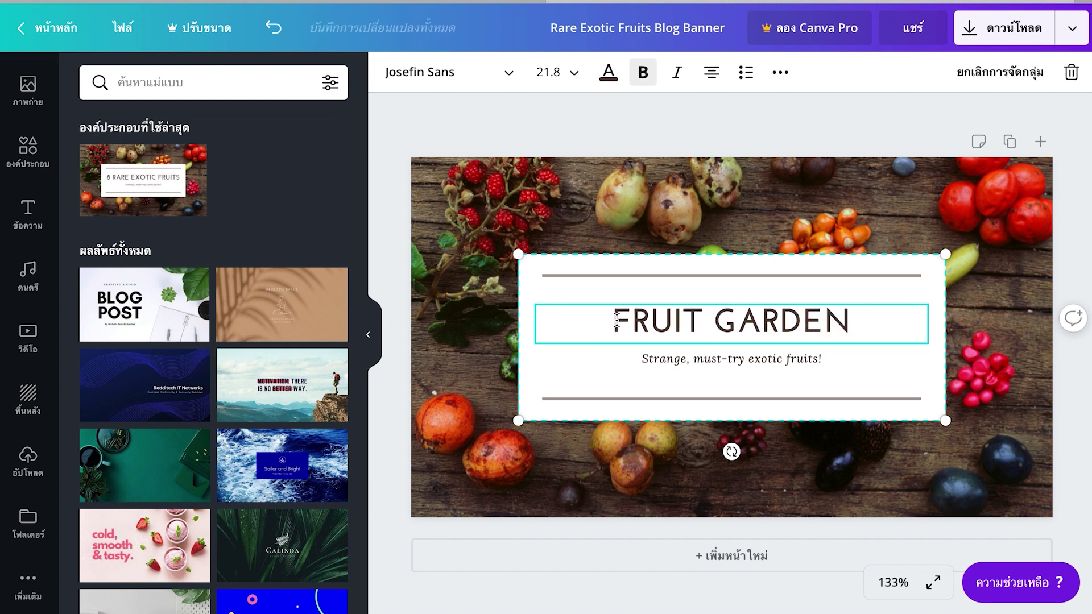
pyautogui.write('THAI')
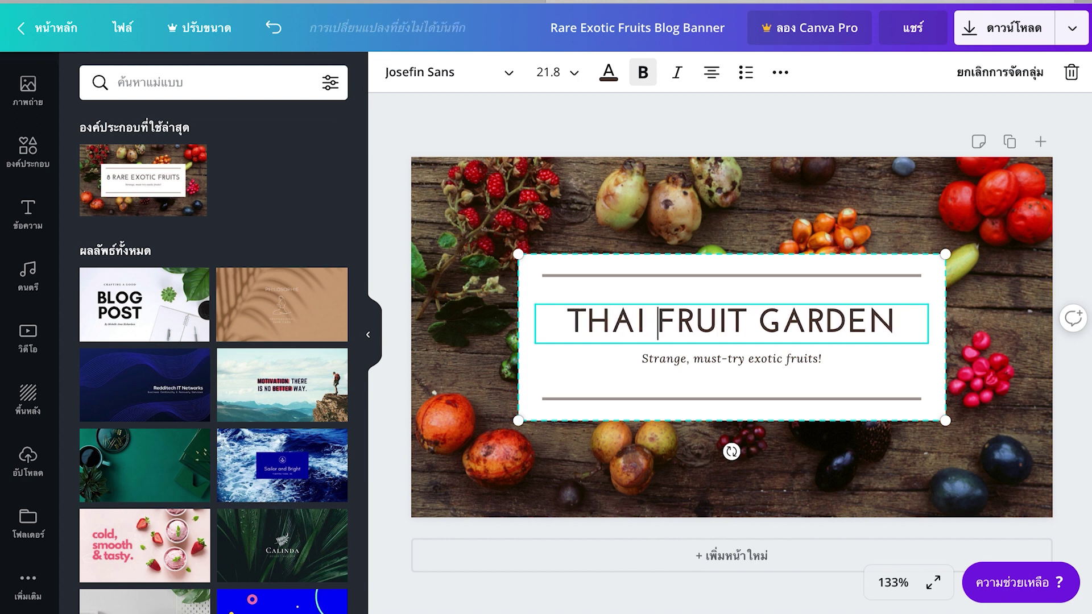
# Replace the subtitle below the banner title with "100% FRESH".
pyautogui.click(745, 357)
pyautogui.hotkey('ctrl', 'a')
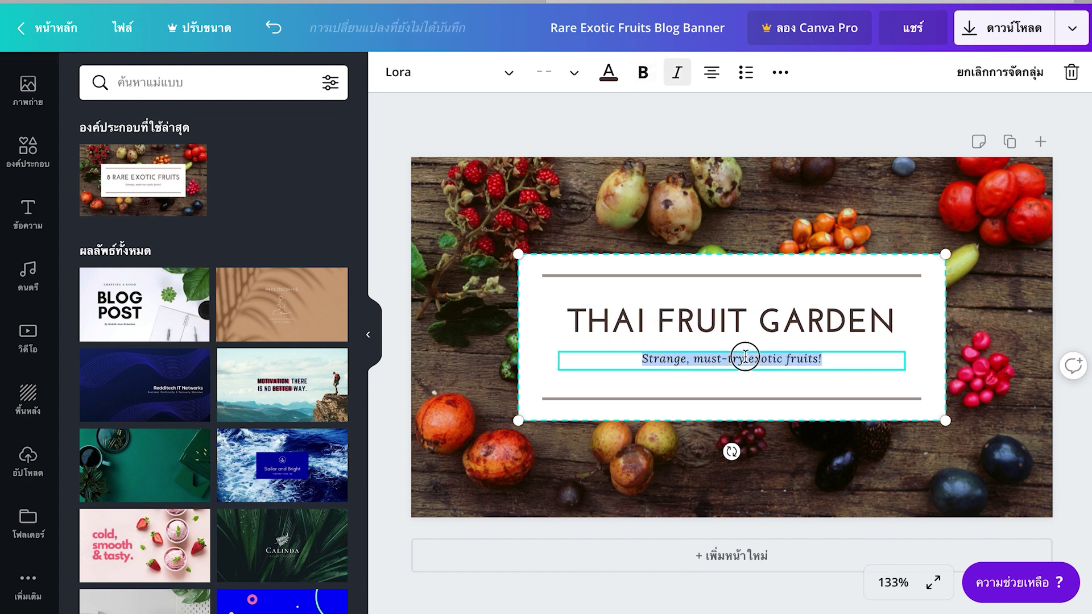
pyautogui.press('BackSpace')
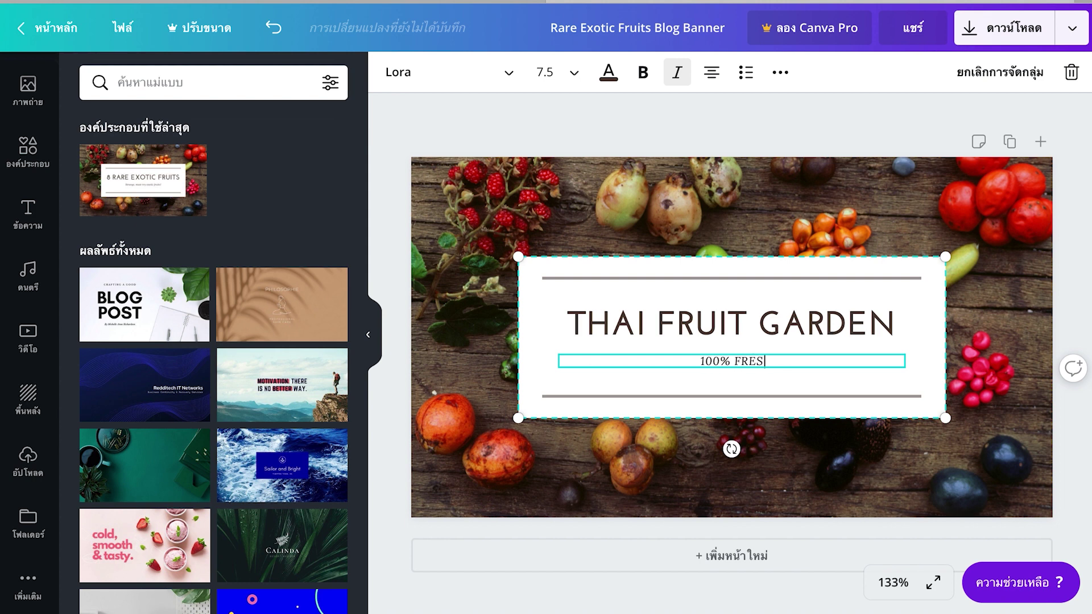
pyautogui.click(777, 233)
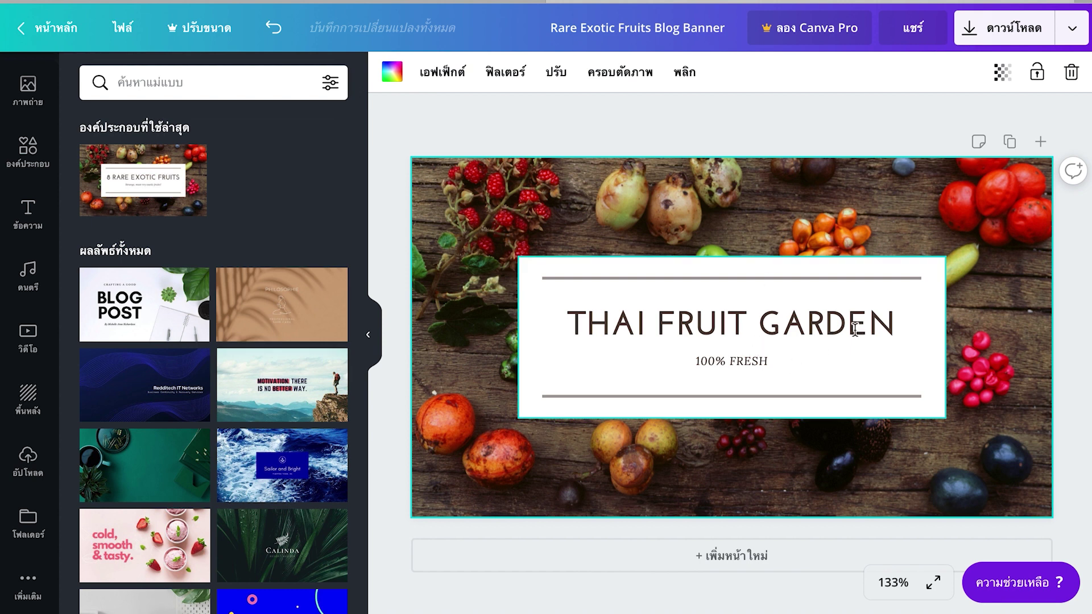
# Replace the banner title with the Thai text "สวนผลไม้ไทย".
pyautogui.doubleClick(716, 327)
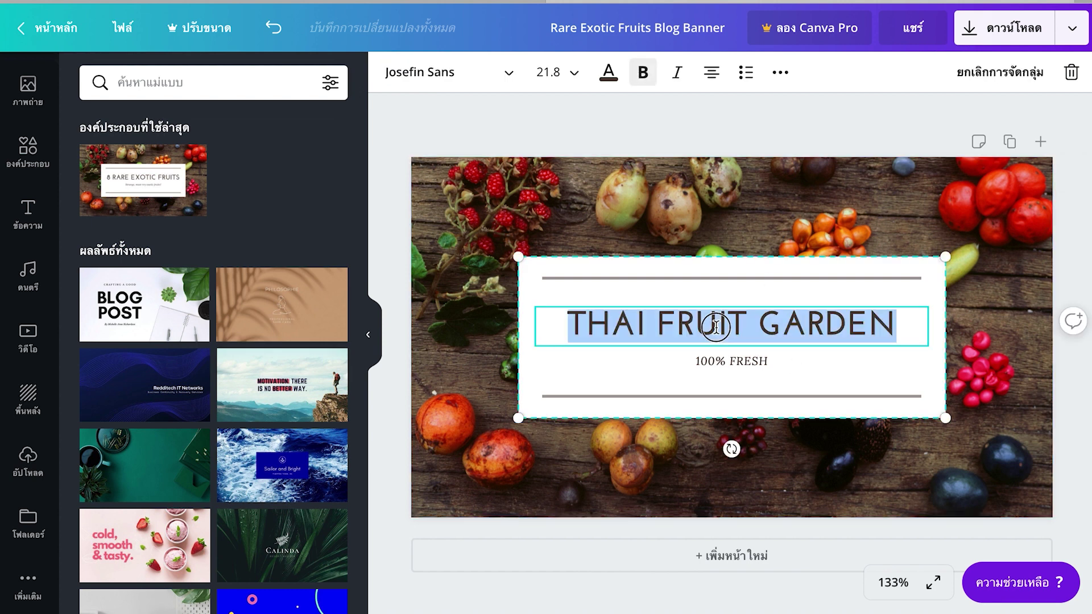
pyautogui.write('L')
pyautogui.write('สวน')
pyautogui.write('ผลไม้ไทย')
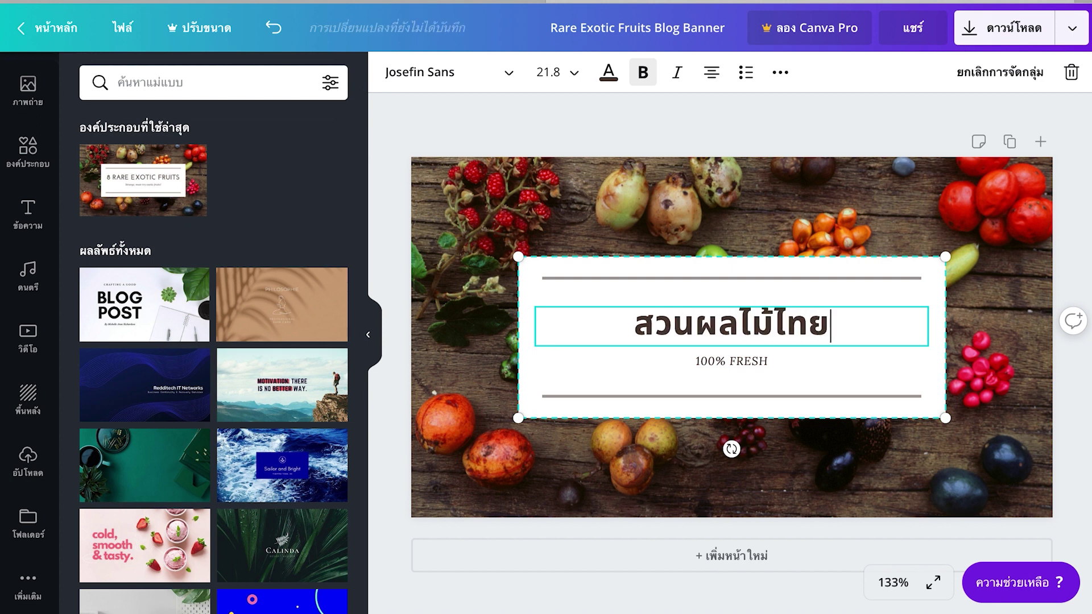
# Try the Cardo, Cooper Hewitt and Gagalin fonts on the Thai banner title.
pyautogui.tripleClick(699, 325)
pyautogui.tripleClick(727, 325)
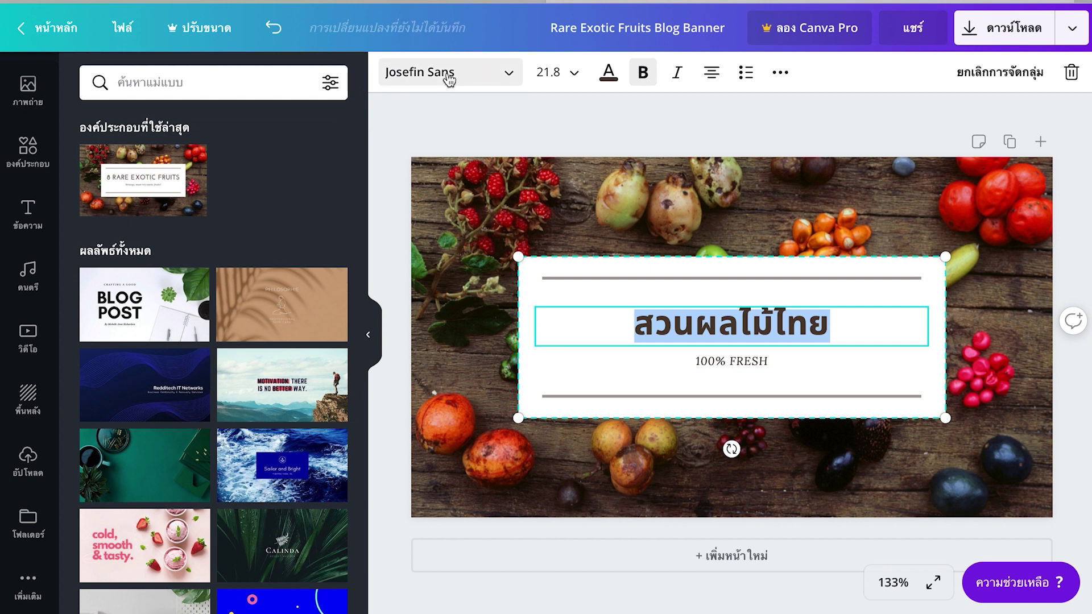
pyautogui.click(503, 77)
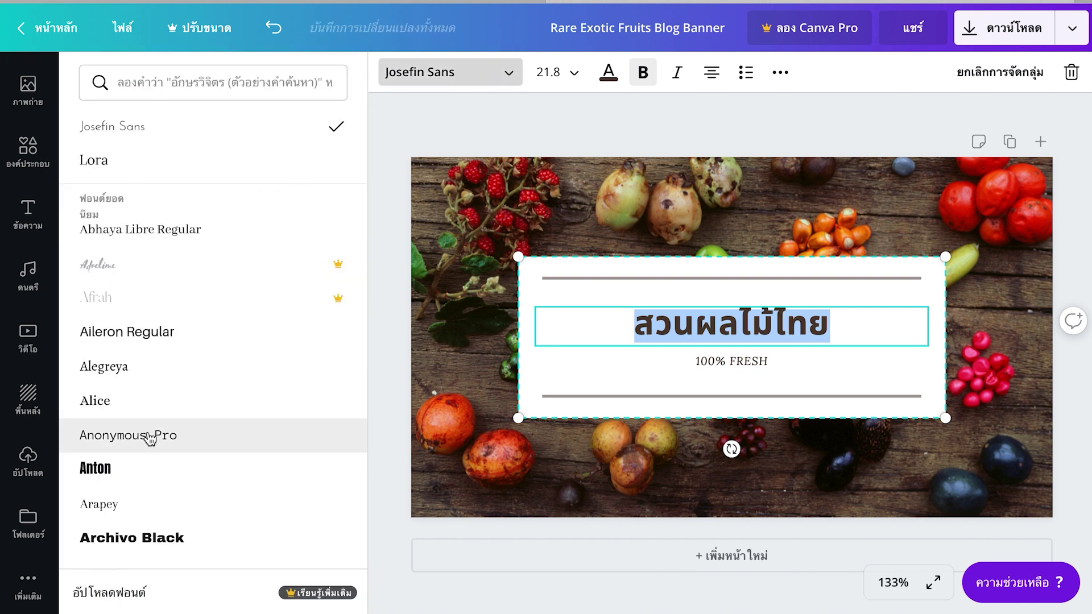
pyautogui.scroll(-3, 153, 468)
pyautogui.scroll(-5, 154, 470)
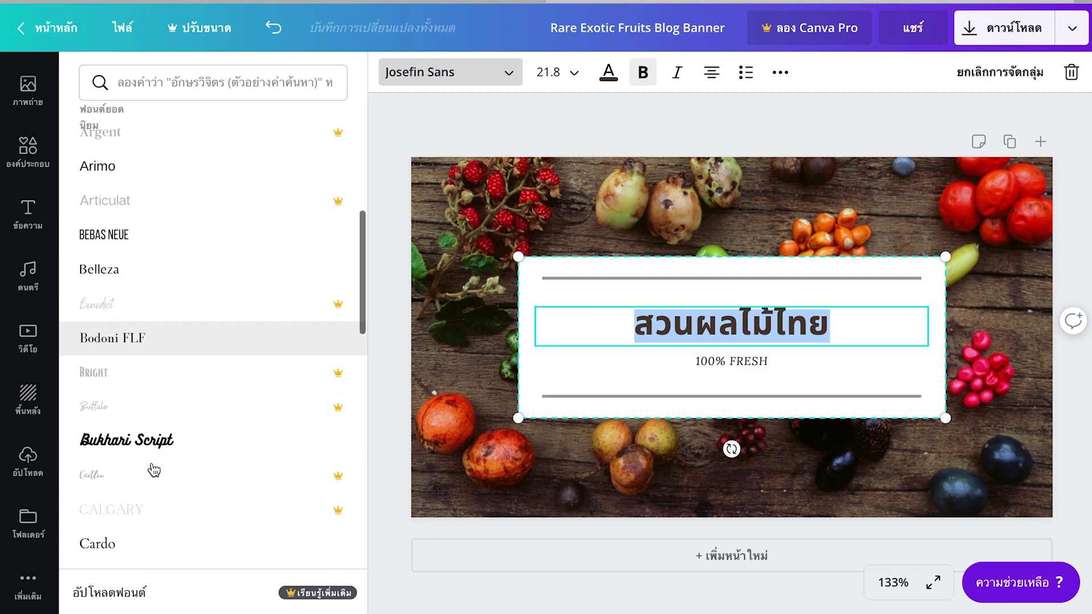
pyautogui.scroll(-2, 155, 542)
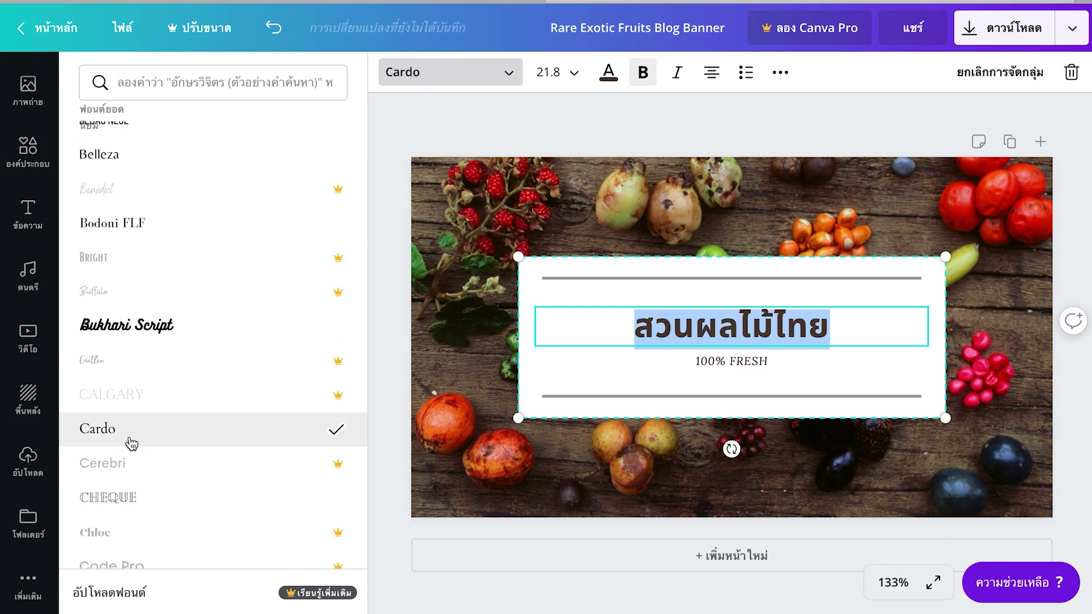
pyautogui.scroll(-3, 131, 444)
pyautogui.click(132, 451)
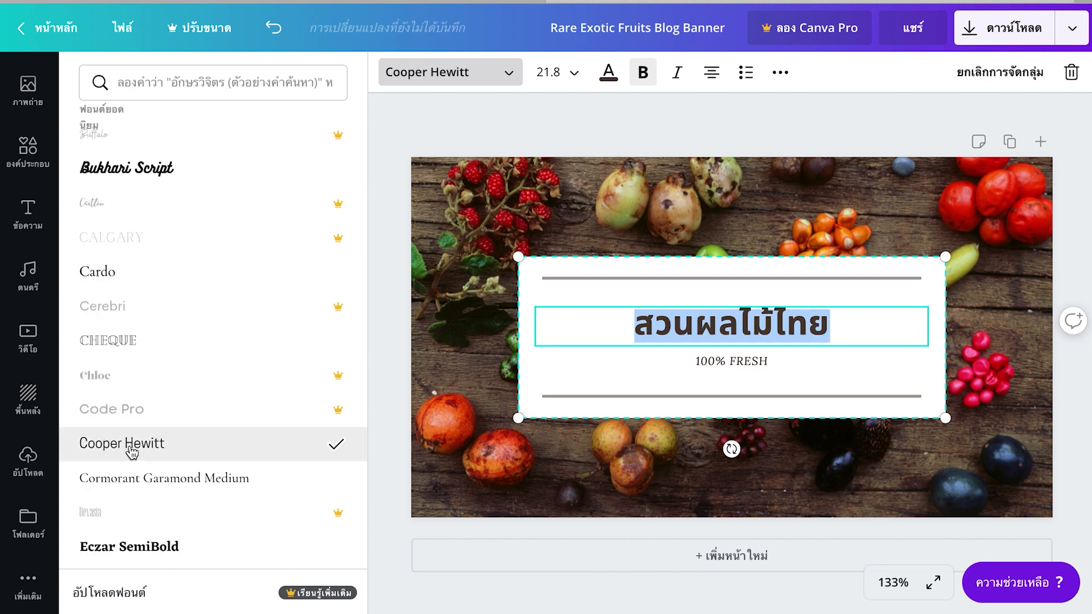
pyautogui.scroll(-4, 128, 451)
pyautogui.click(138, 508)
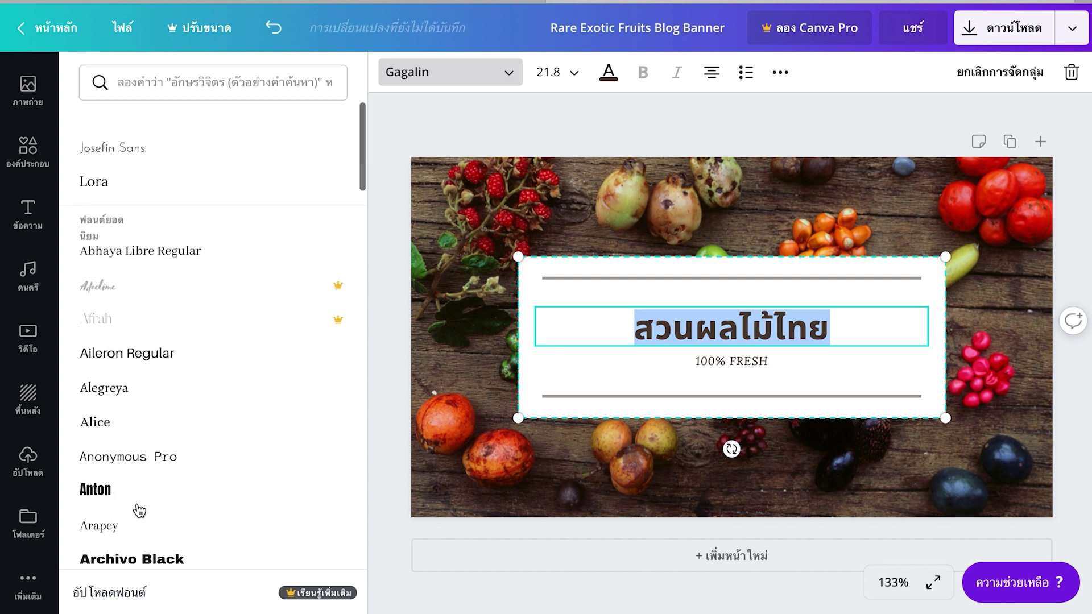
# Try Lora and Josefin Sans on the Thai title, and set its font to Abhaya Libre Regular.
pyautogui.click(113, 164)
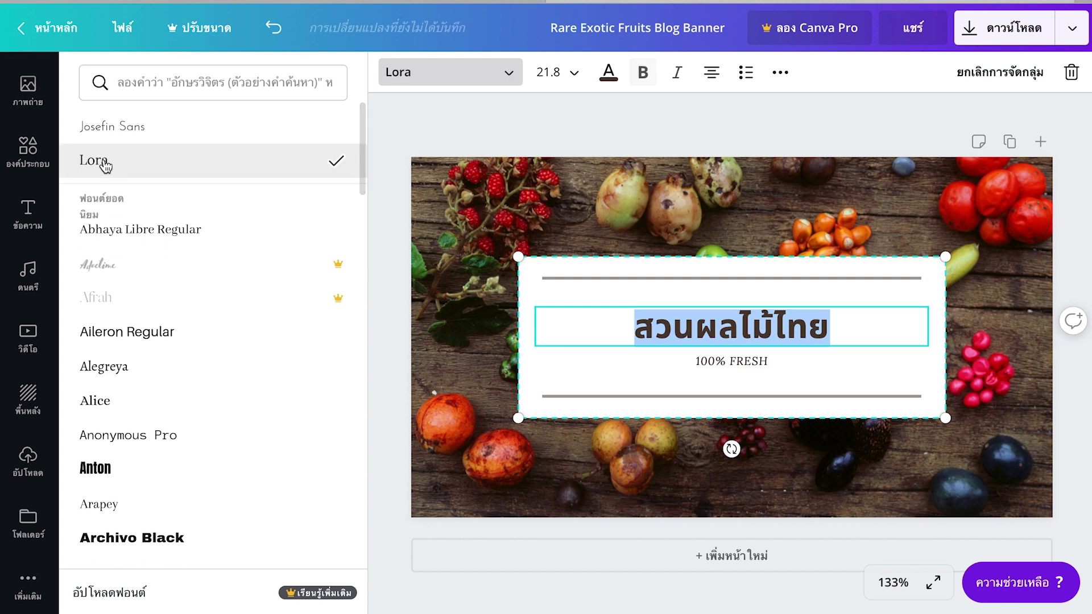
pyautogui.click(114, 128)
pyautogui.click(129, 227)
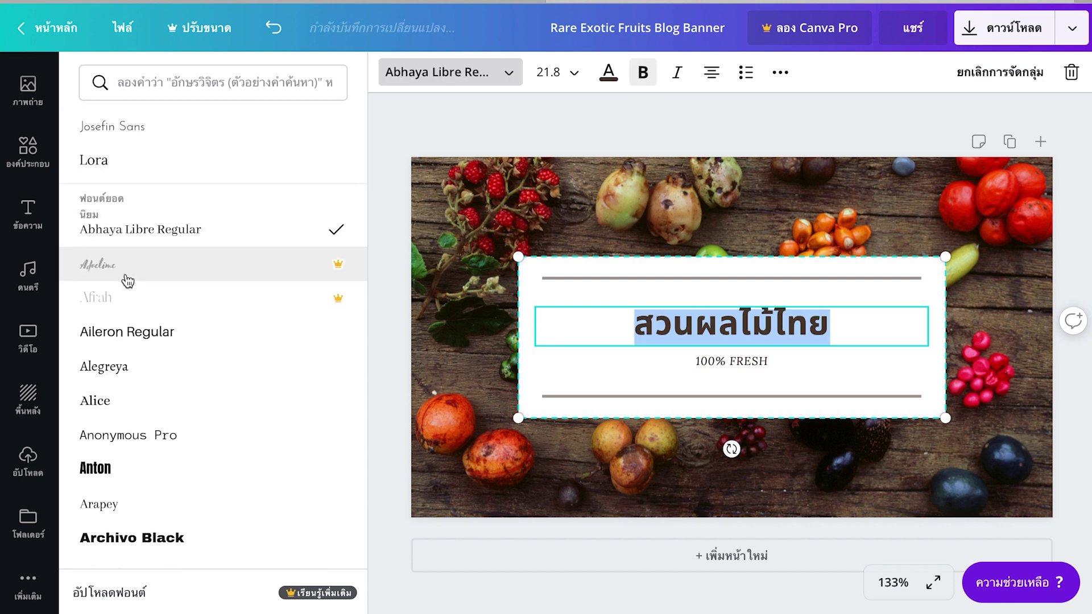
# Try the premium Afrah font on the title and dismiss the Canva Pro trial offer.
pyautogui.click(122, 295)
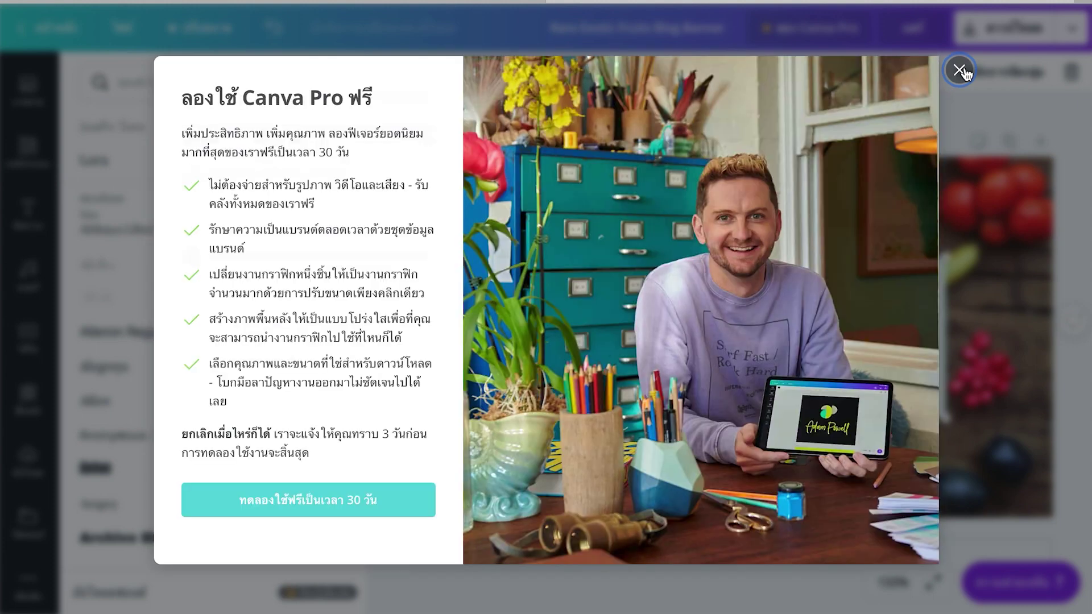
pyautogui.click(960, 70)
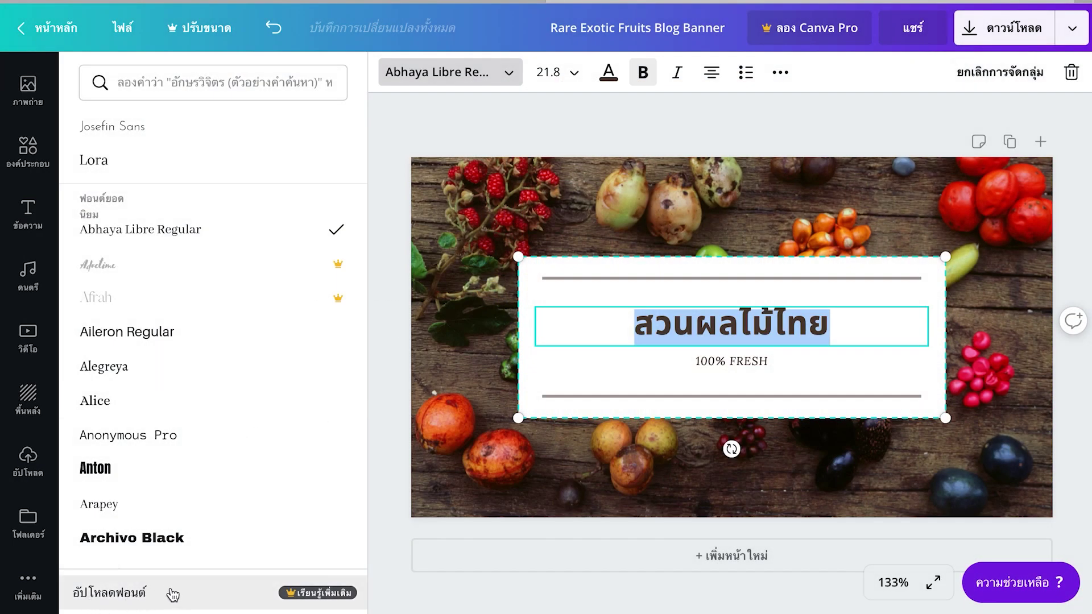
pyautogui.click(850, 325)
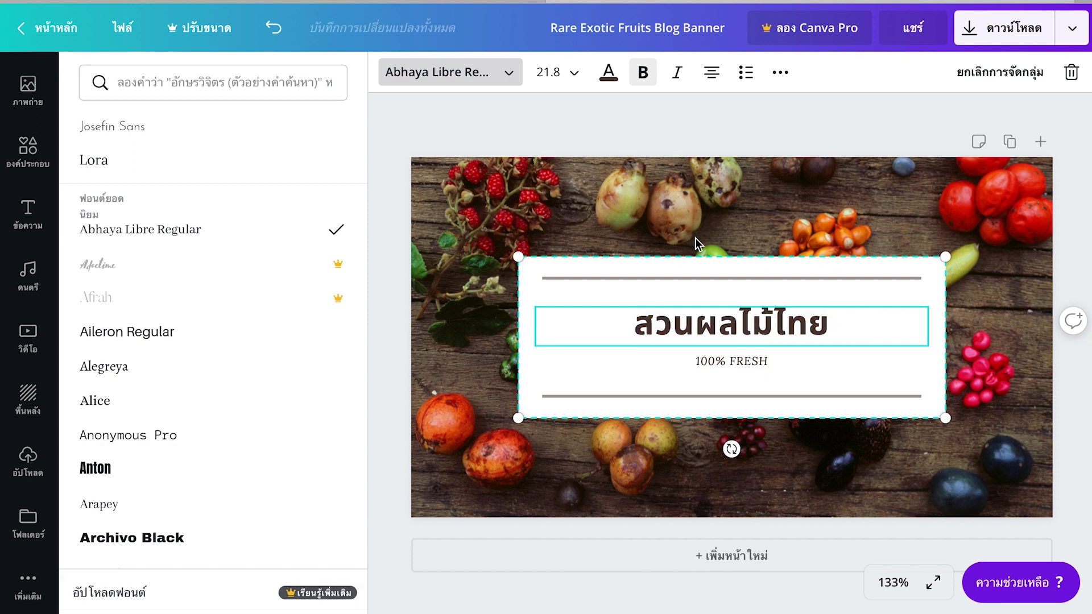
# Set the Thai banner title's font size to 28.
pyautogui.tripleClick(731, 329)
pyautogui.click(577, 77)
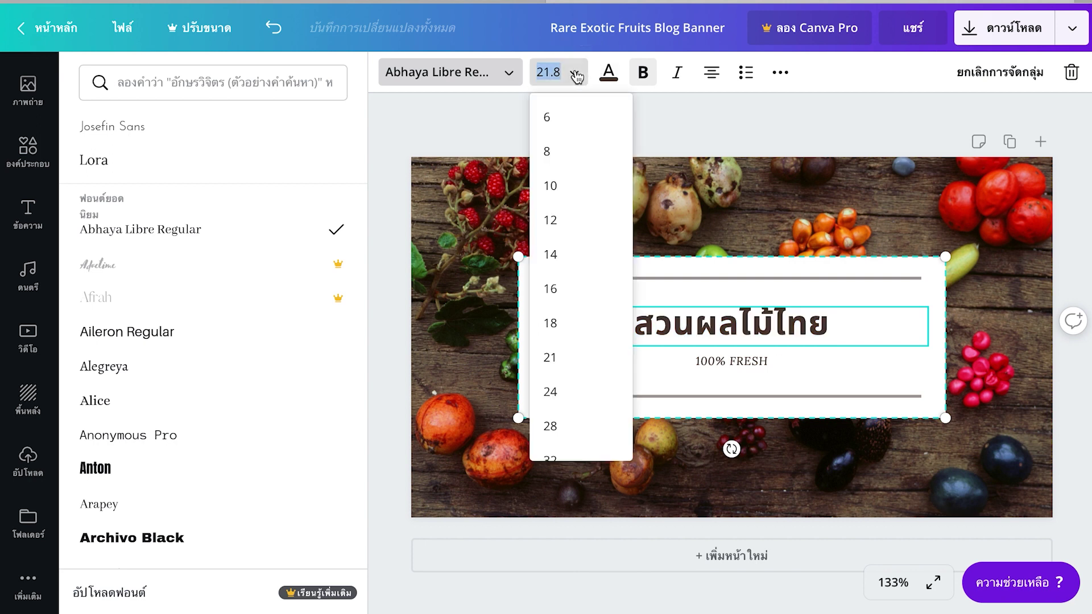
pyautogui.click(575, 435)
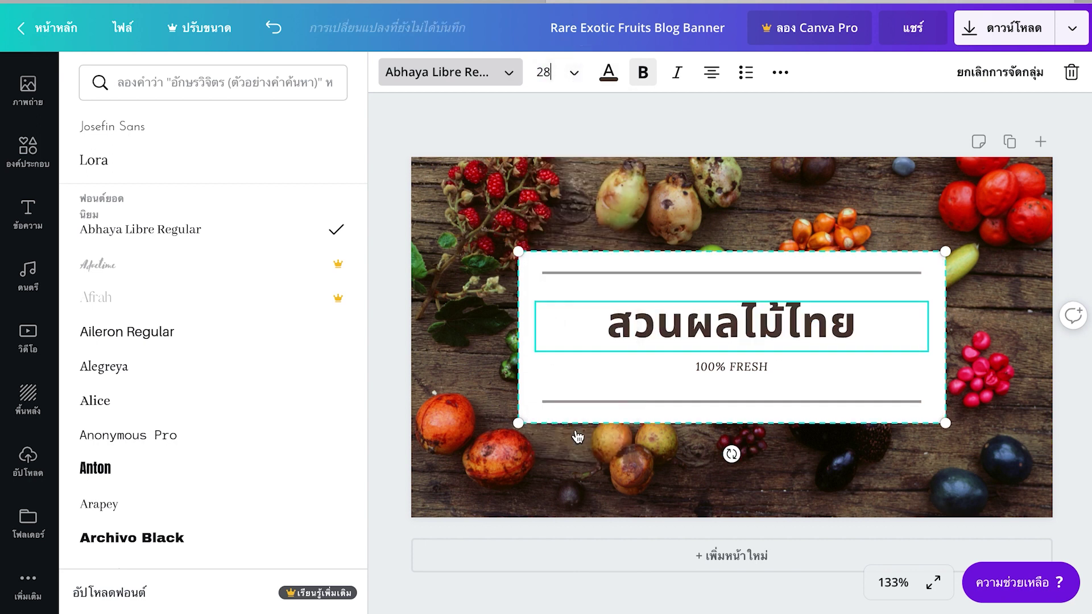
# Set the Thai banner title's text color to the default deep violet.
pyautogui.click(610, 77)
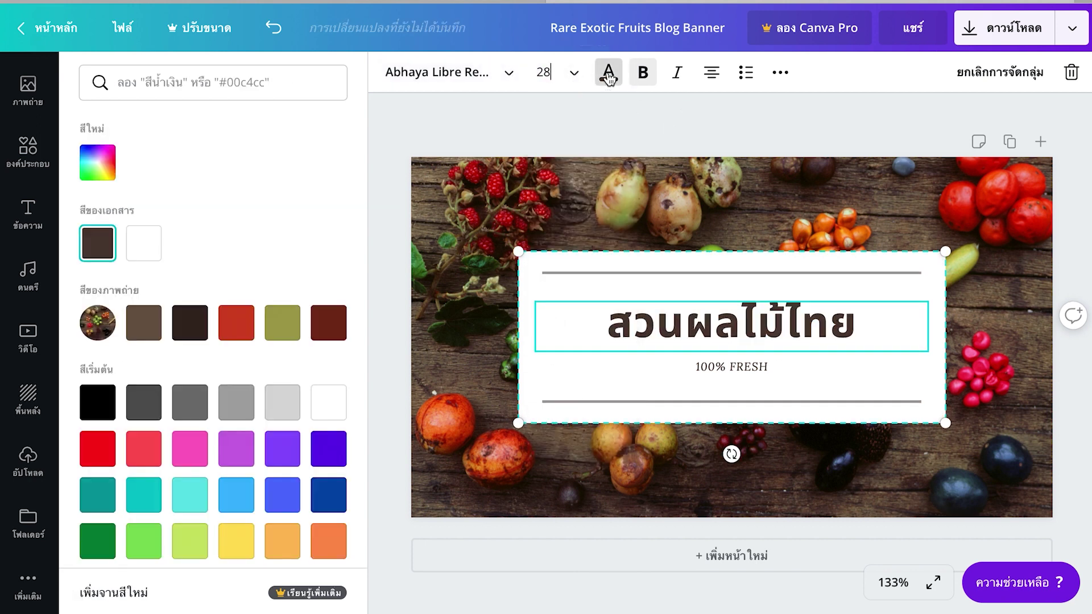
pyautogui.click(298, 329)
pyautogui.click(329, 331)
pyautogui.click(330, 450)
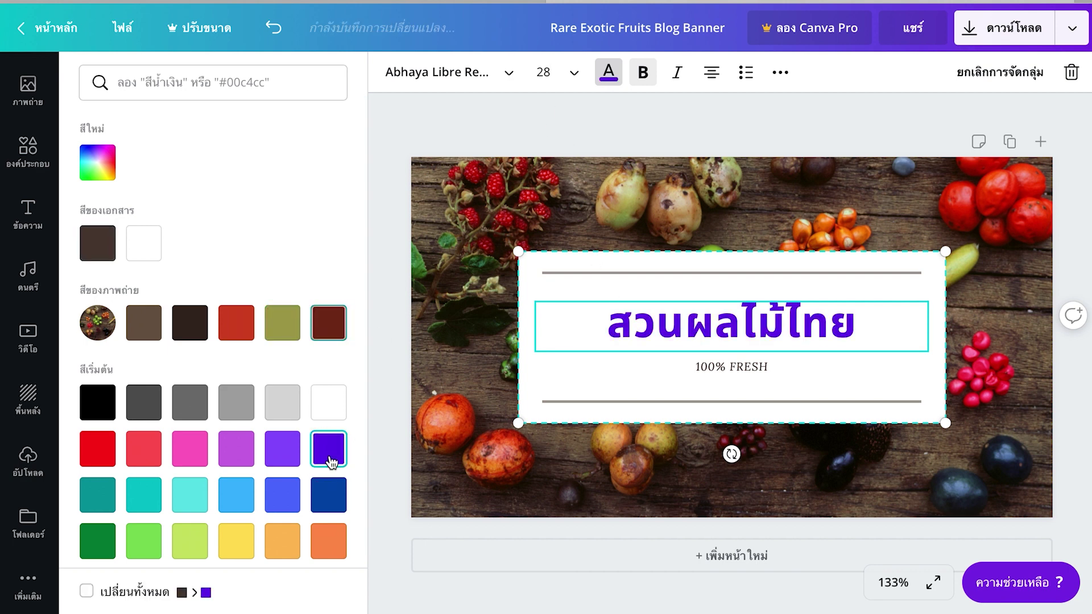
# Try the title without bold and with other alignments, returning it to bold and centered.
pyautogui.click(644, 74)
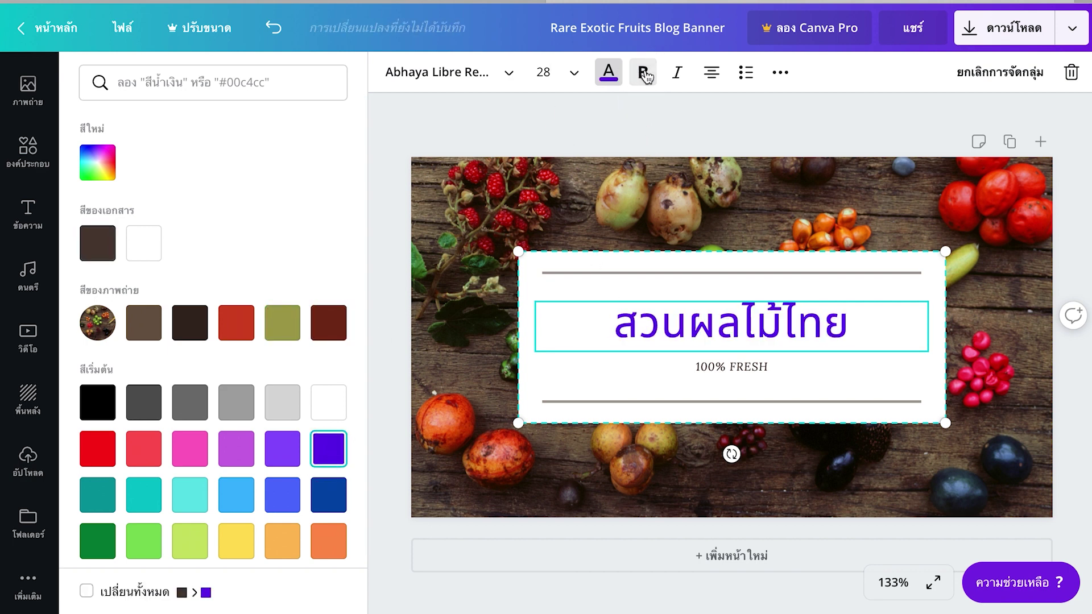
pyautogui.click(645, 74)
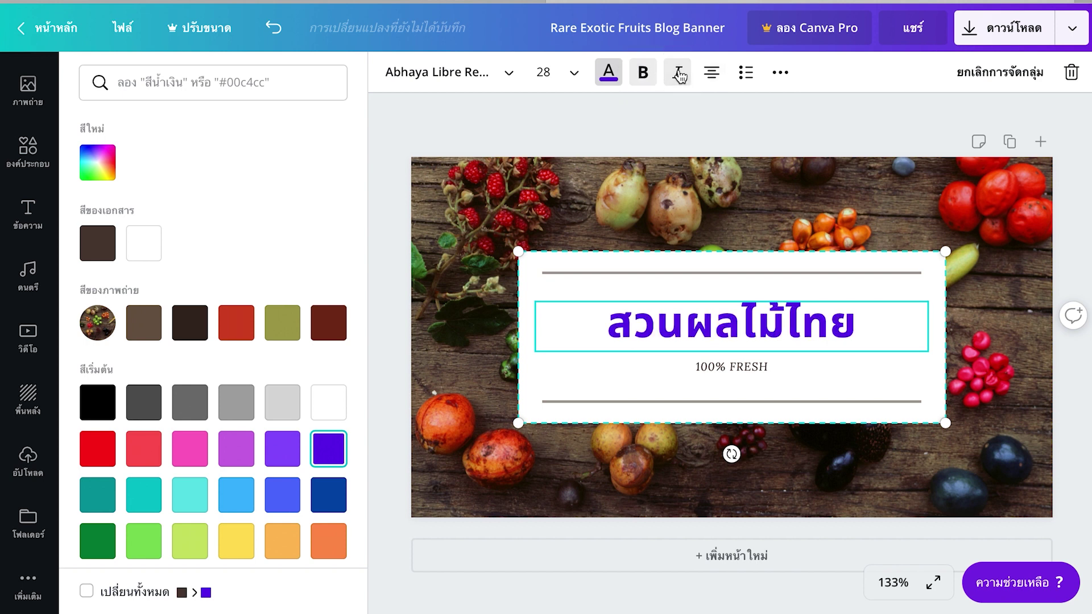
pyautogui.click(709, 75)
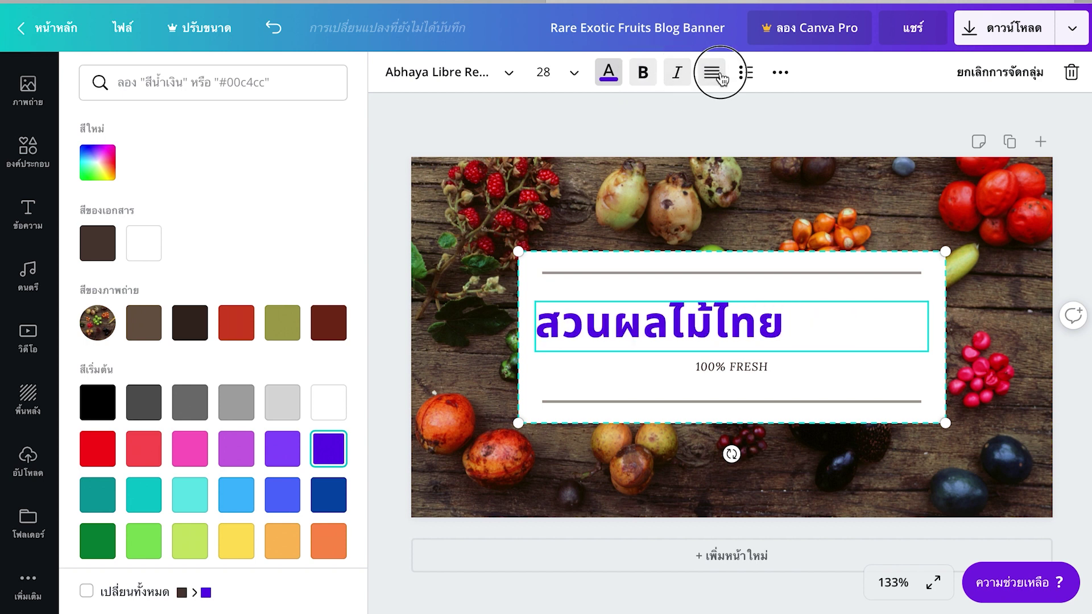
pyautogui.click(719, 76)
pyautogui.click(719, 75)
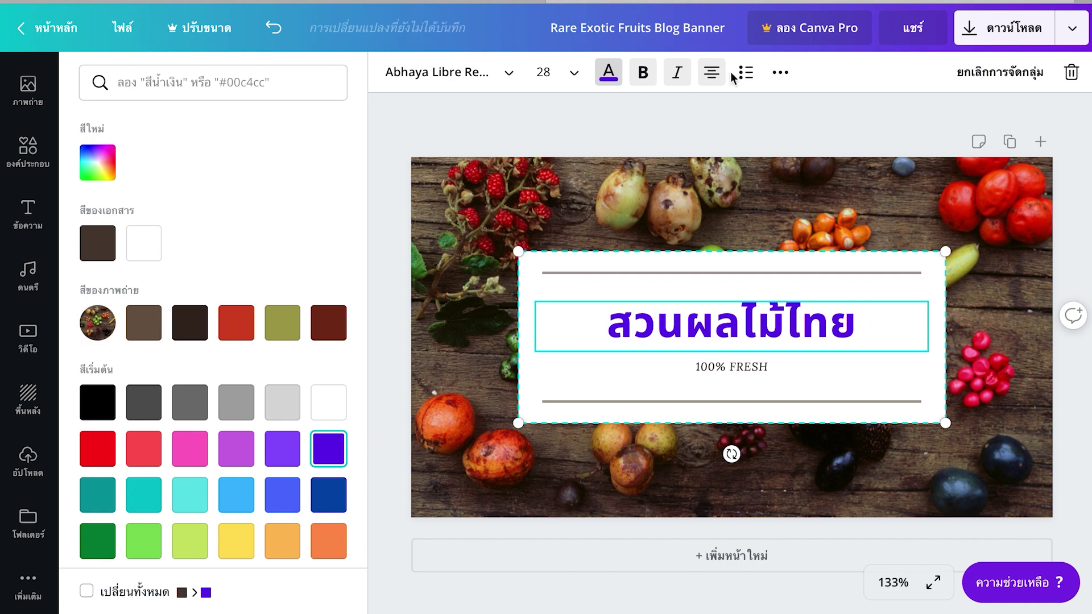
pyautogui.click(780, 73)
pyautogui.click(824, 114)
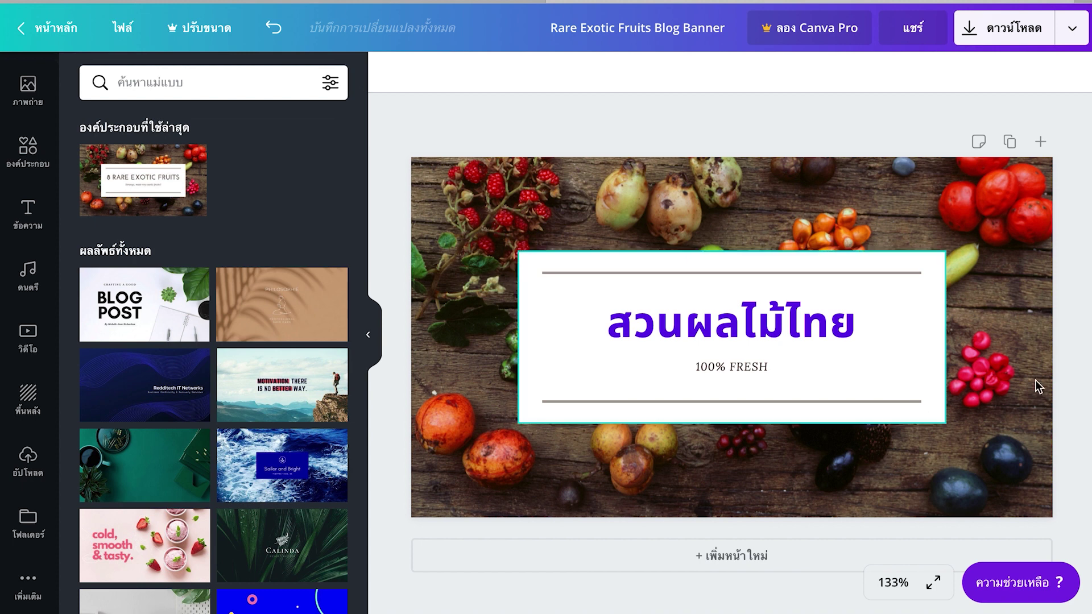
# Add a second page and copy the white title group from the first page.
pyautogui.click(741, 560)
pyautogui.scroll(1, 735, 312)
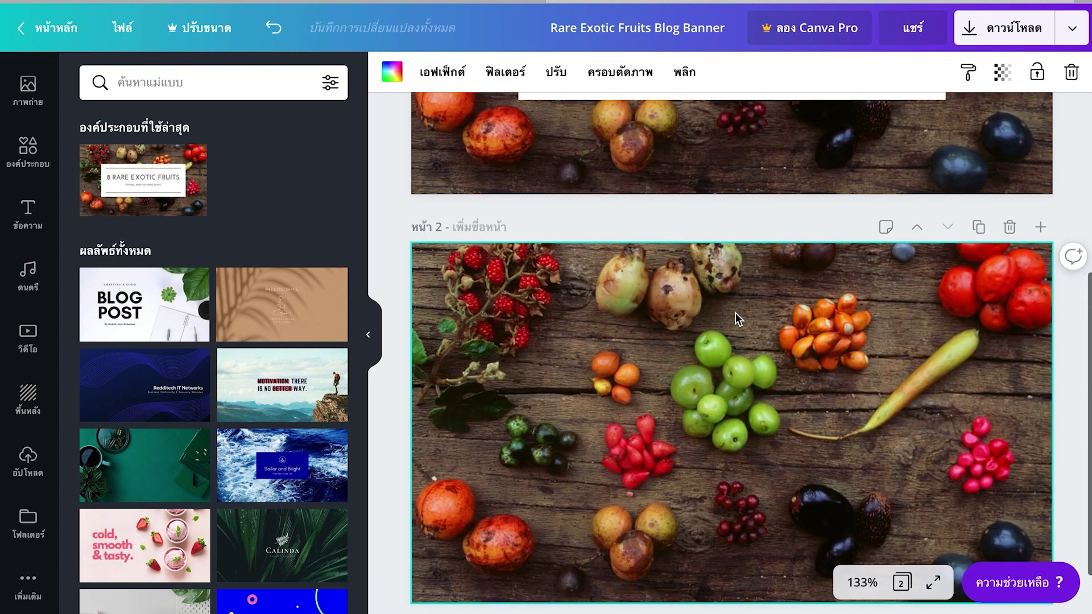
pyautogui.scroll(2, 736, 313)
pyautogui.click(708, 126)
pyautogui.scroll(2, 709, 127)
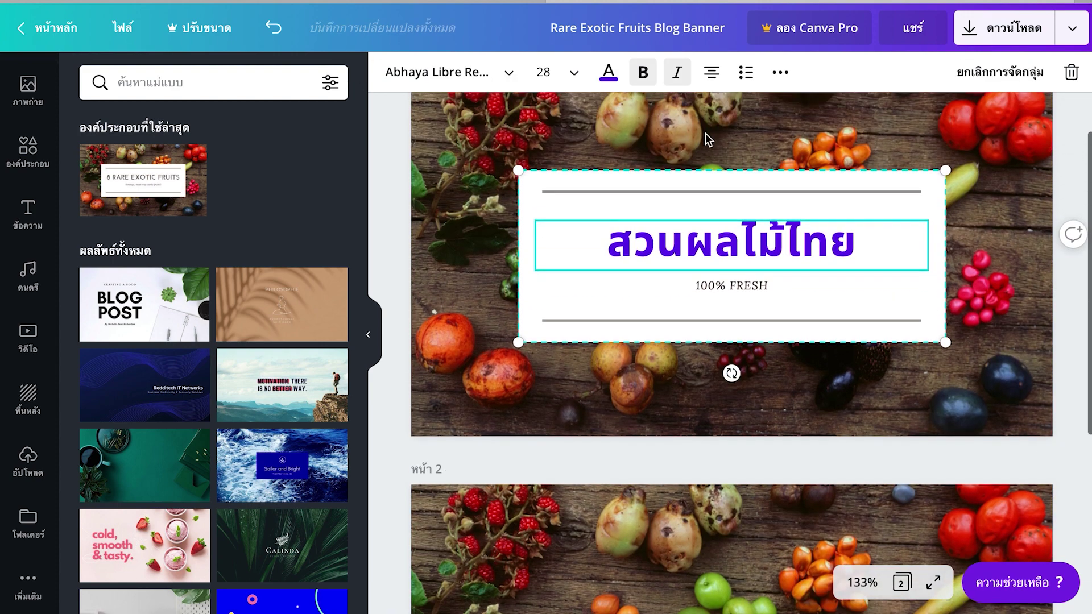
pyautogui.click(671, 180)
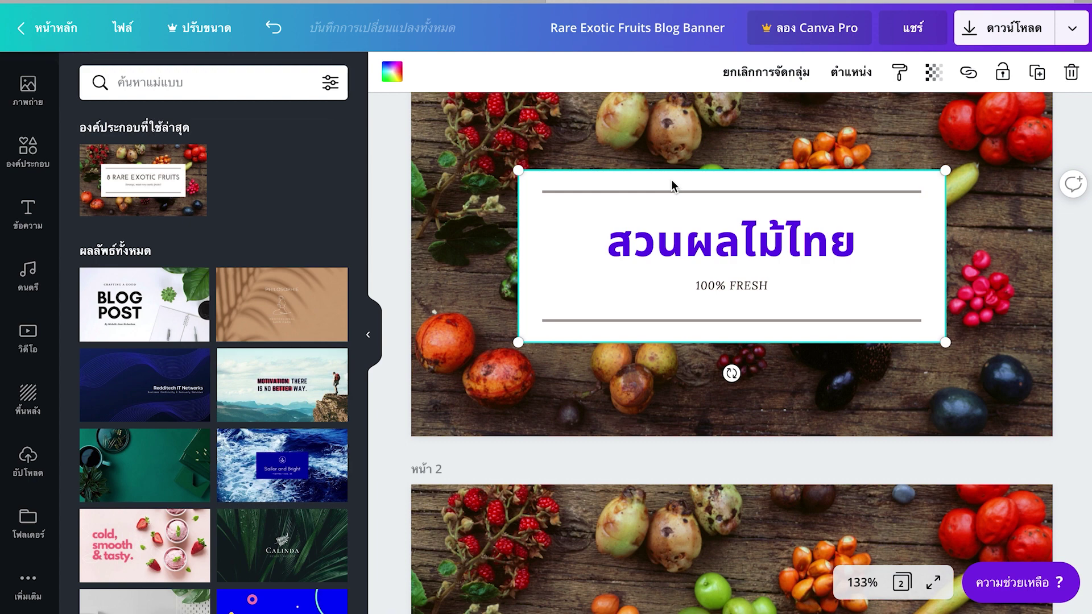
pyautogui.rightClick(672, 180)
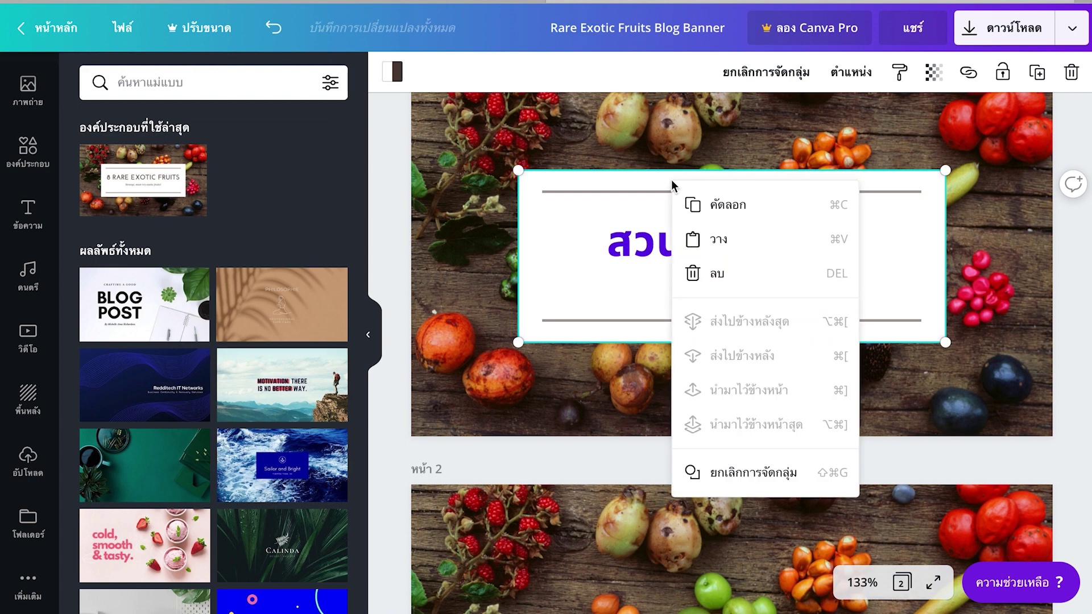
pyautogui.click(703, 206)
# Paste the copied title group onto page 2.
pyautogui.scroll(-5, 693, 459)
pyautogui.click(669, 373)
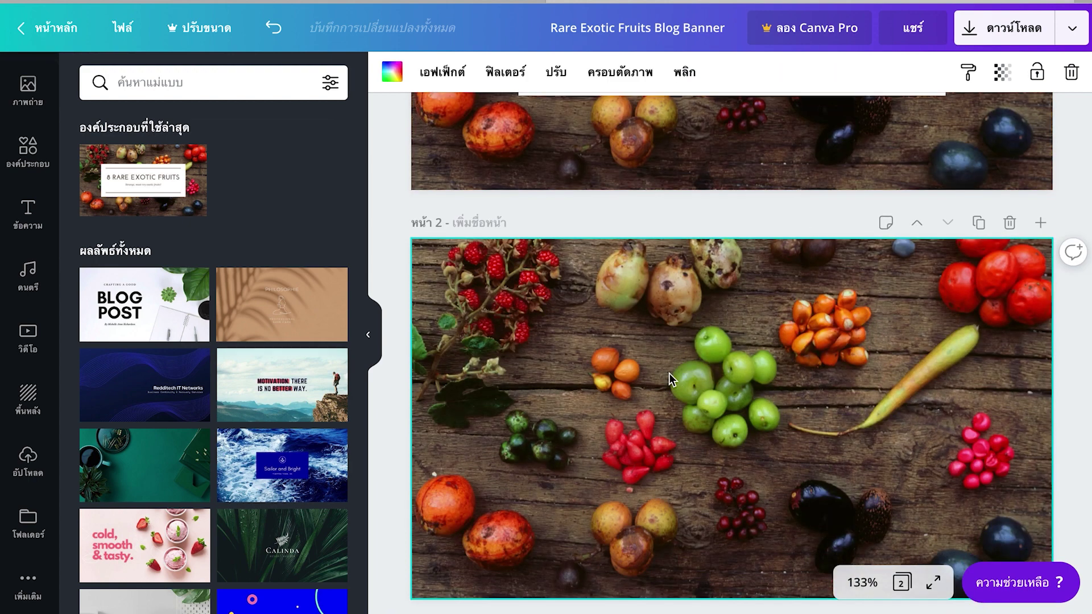
pyautogui.rightClick(669, 373)
pyautogui.click(694, 432)
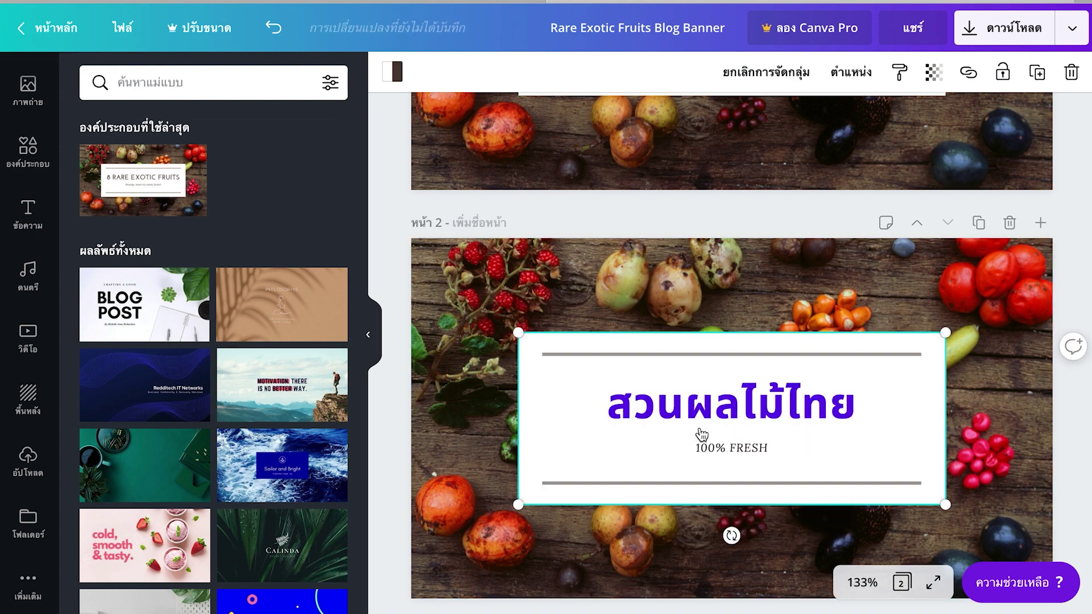
# Replace the title on page 2 with "ผลไม้ฤดูกาล" and compare the two pages.
pyautogui.doubleClick(784, 414)
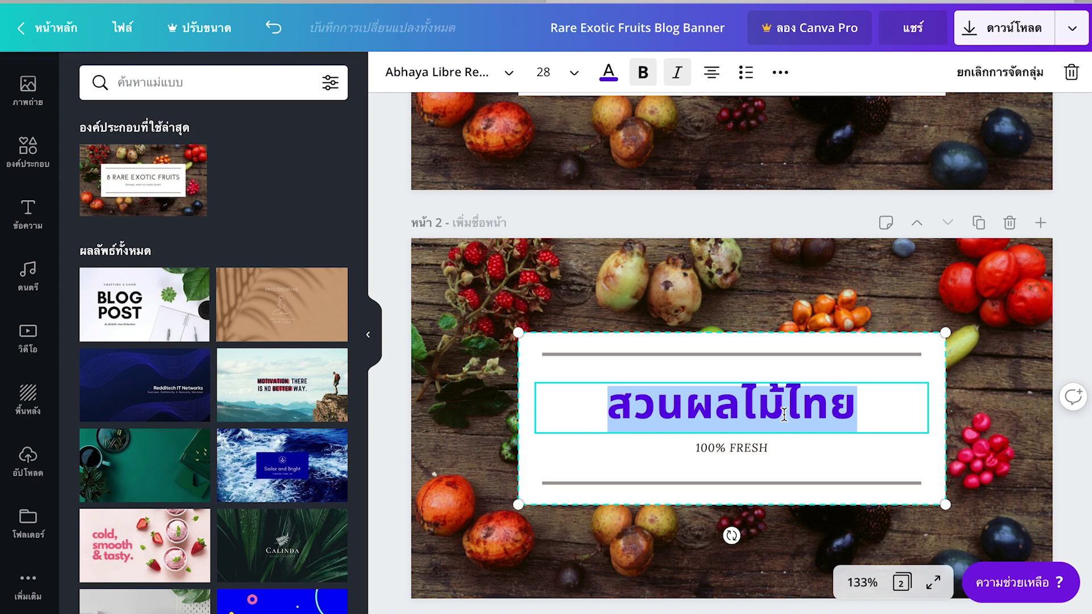
pyautogui.write('ผลไม้ฤดูกาล')
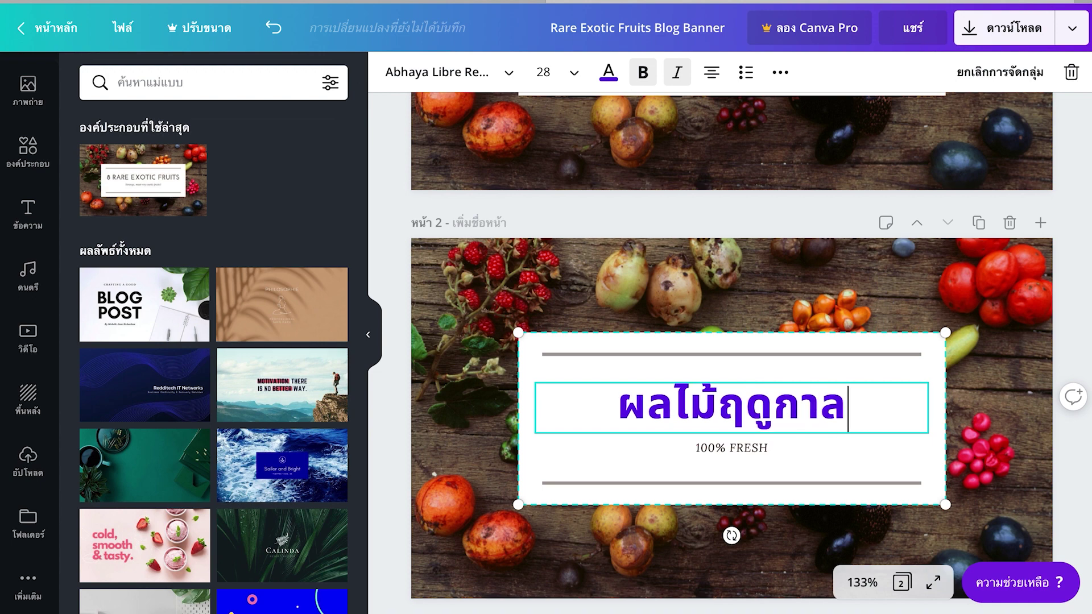
pyautogui.click(988, 422)
pyautogui.scroll(5, 988, 422)
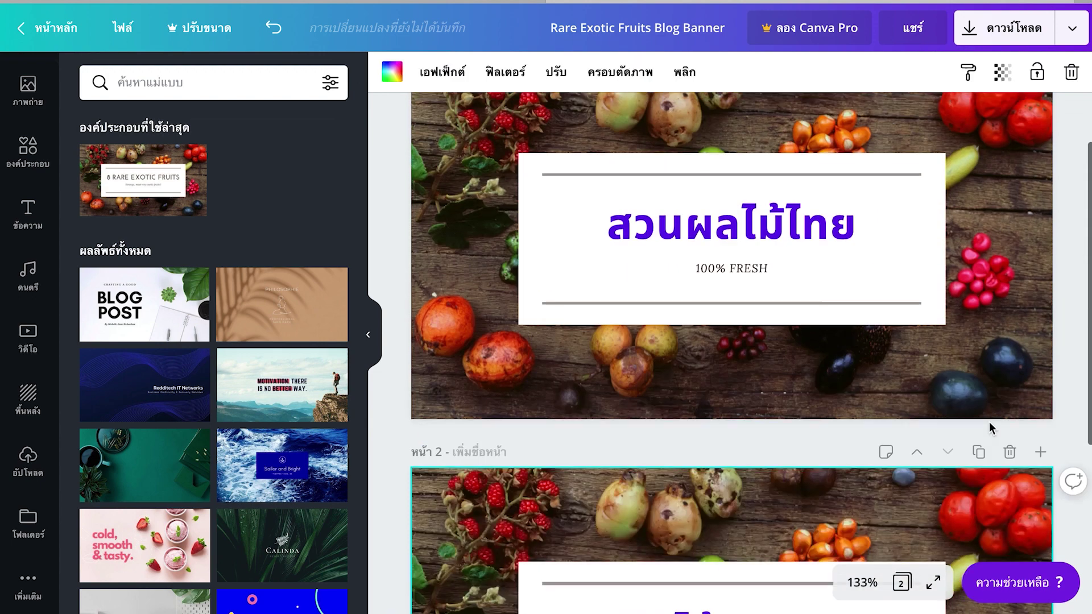
pyautogui.scroll(-5, 493, 398)
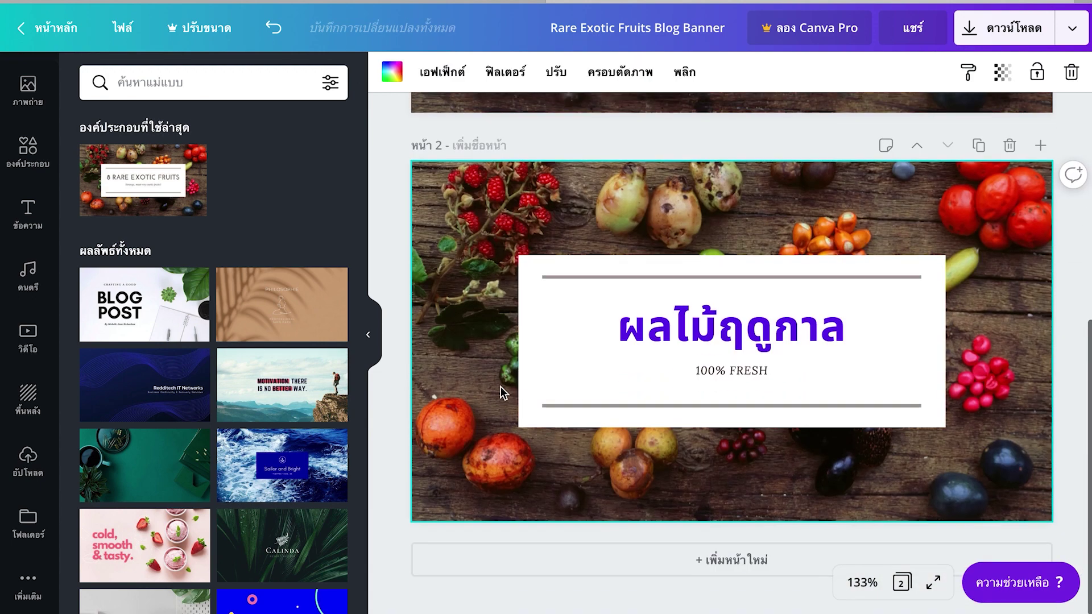
# Add pages 3 and 4 with the same fruit background, trying page deletion once along the way.
pyautogui.click(721, 574)
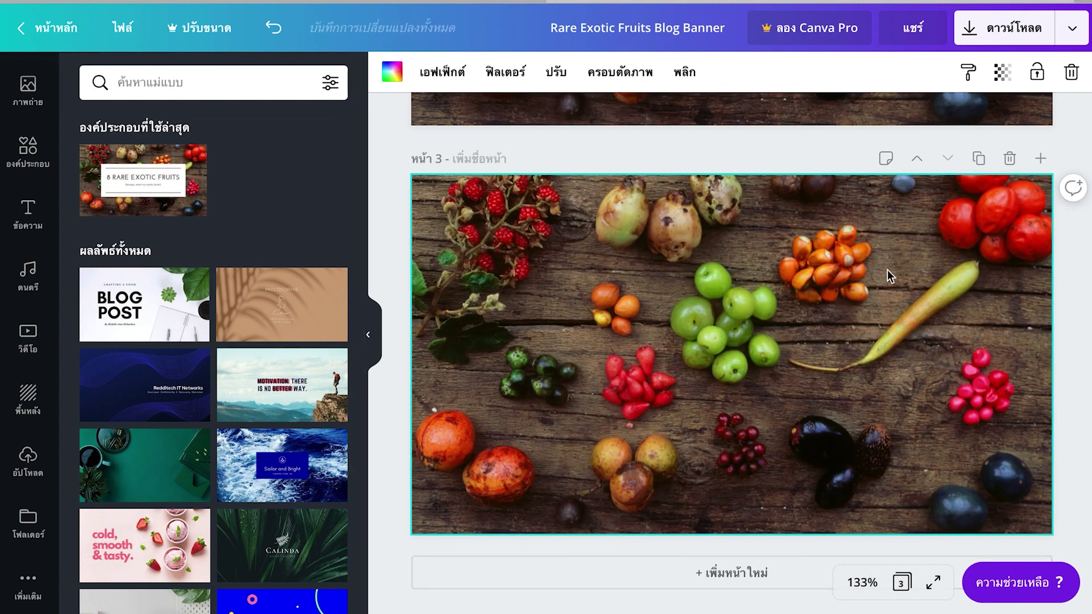
pyautogui.click(1017, 165)
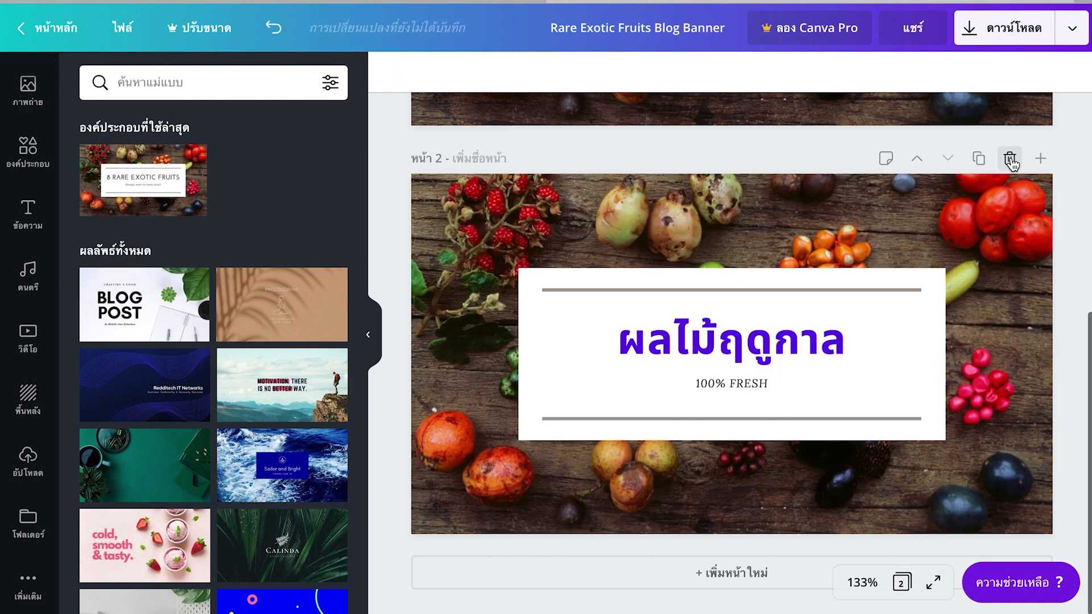
pyautogui.hotkey('ctrl', 'z')
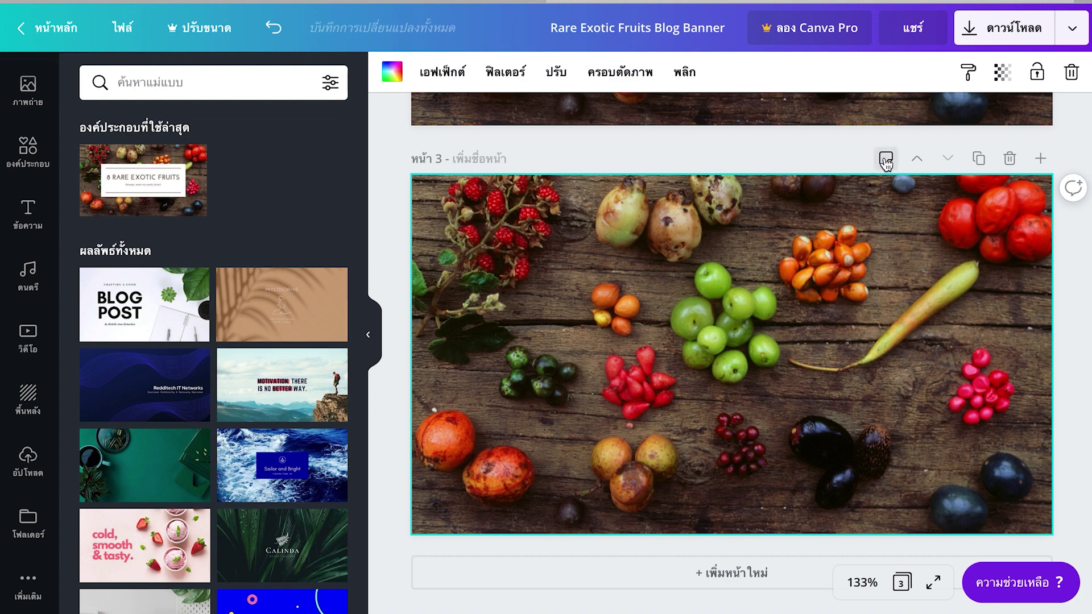
pyautogui.hotkey('ctrl', 'z')
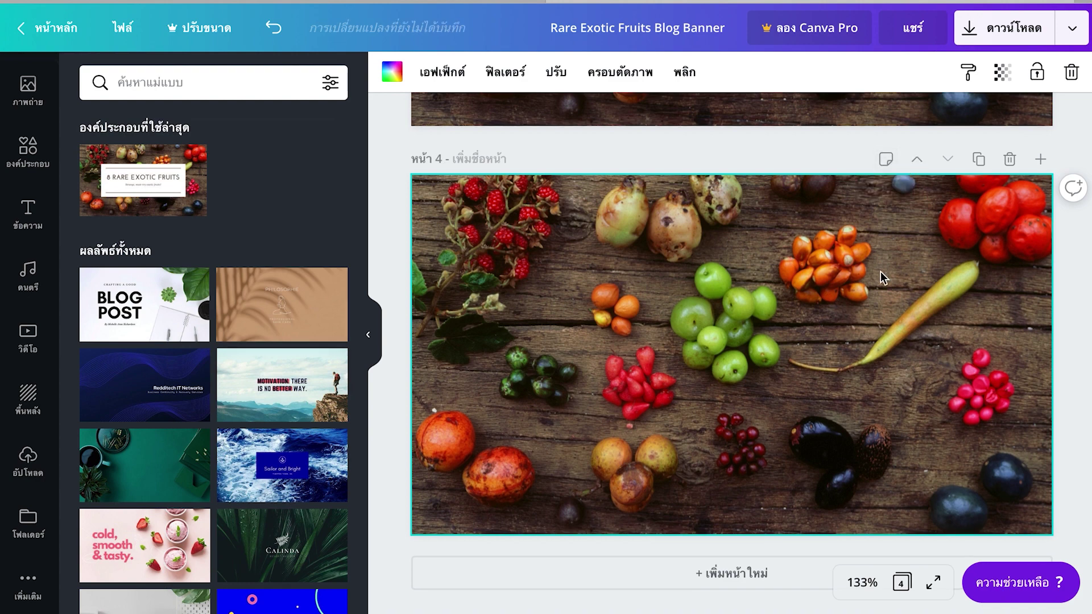
pyautogui.press('Escape')
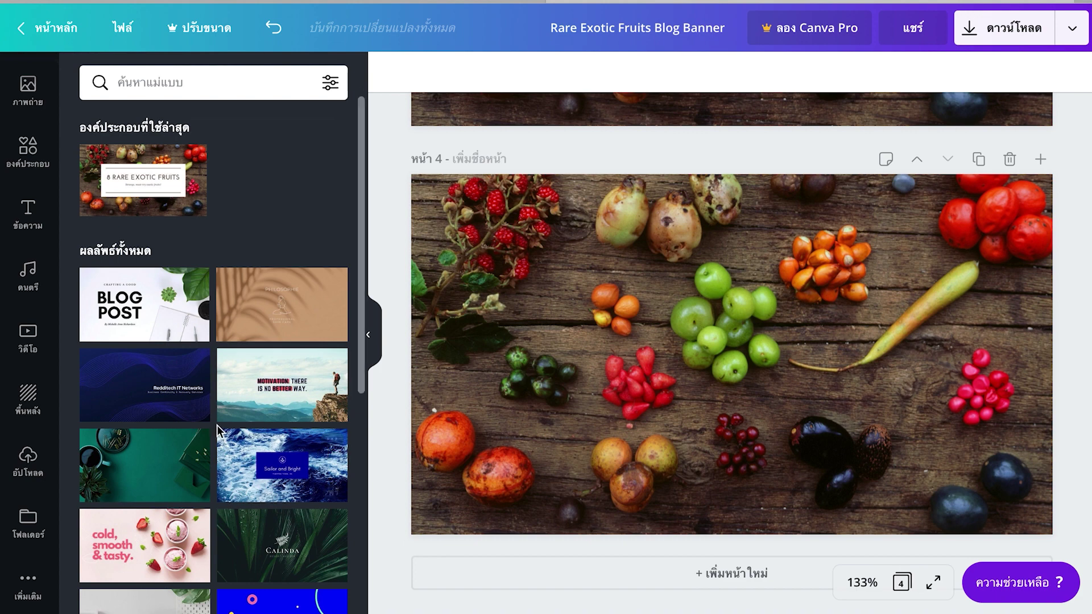
# Browse the stock photos and add the three red apples photo from the "อาหาร" category to page 4.
pyautogui.click(28, 90)
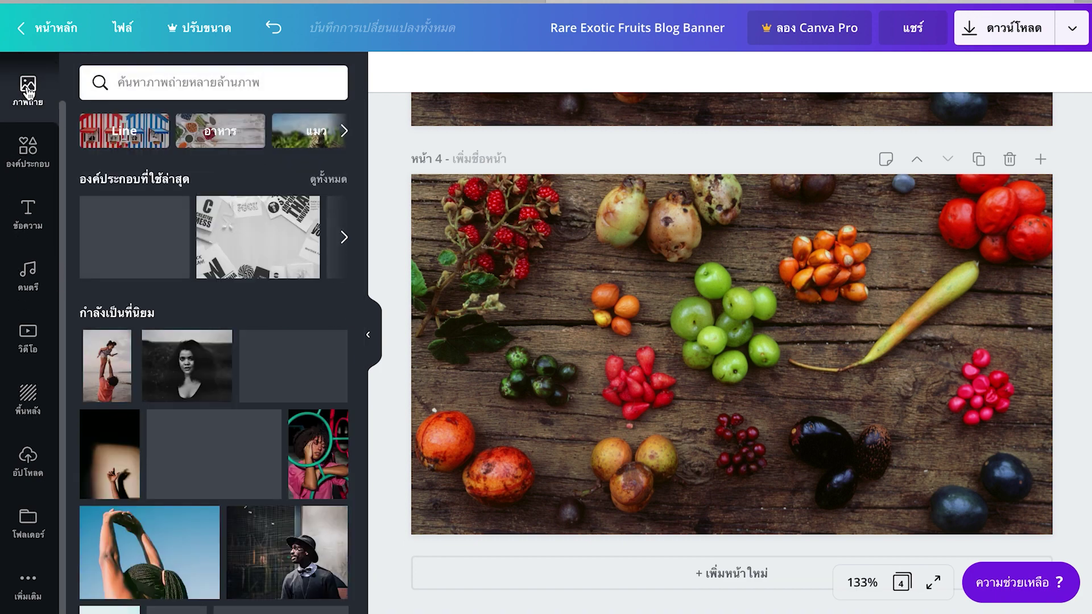
pyautogui.scroll(-4, 219, 410)
pyautogui.scroll(4, 234, 466)
pyautogui.scroll(-5, 234, 466)
pyautogui.scroll(5, 233, 466)
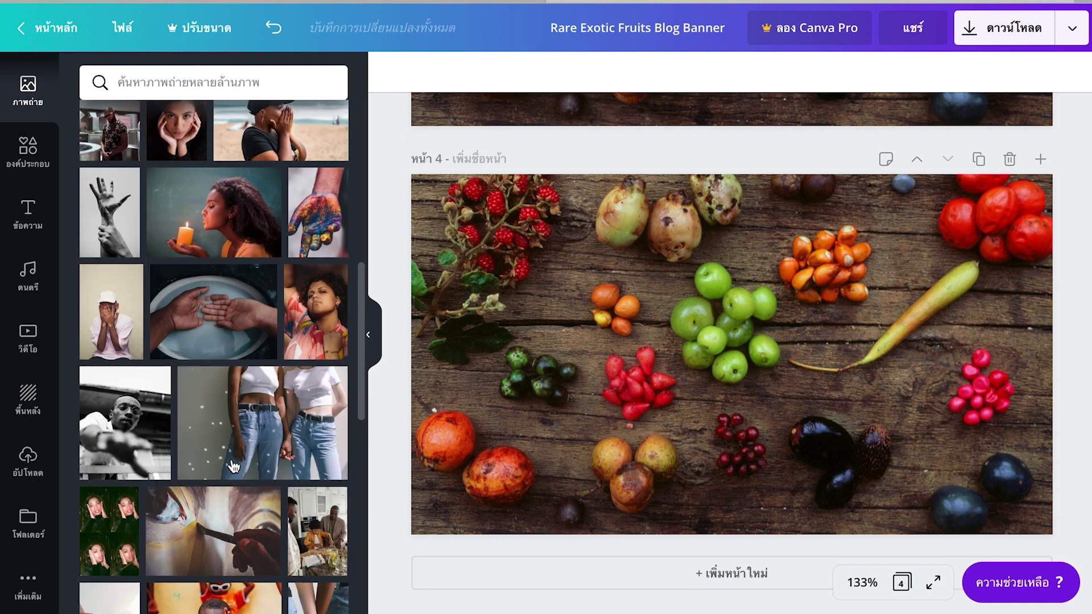
pyautogui.click(216, 142)
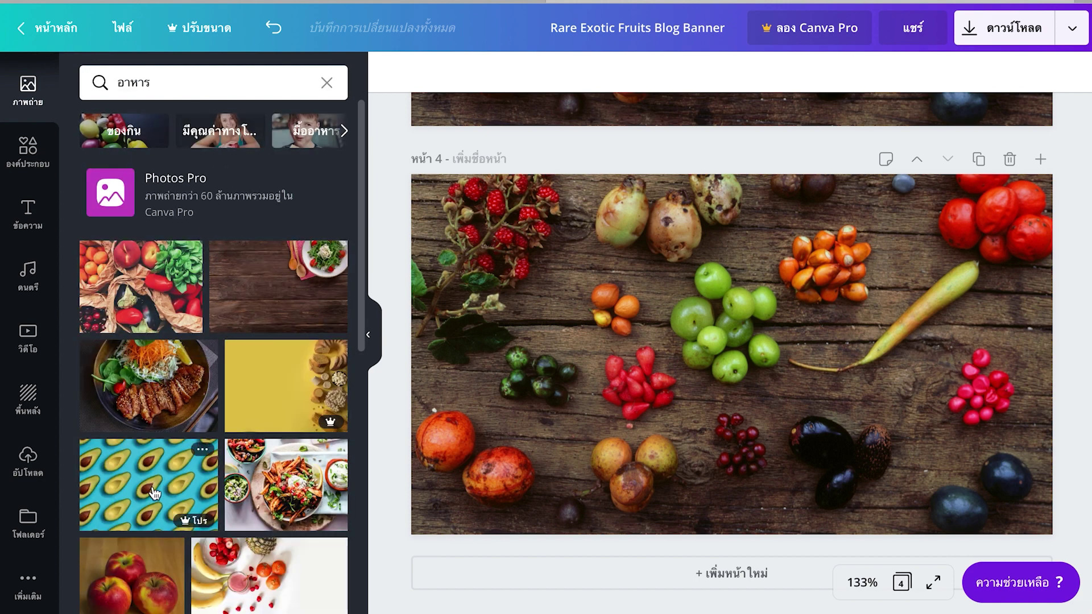
pyautogui.click(138, 575)
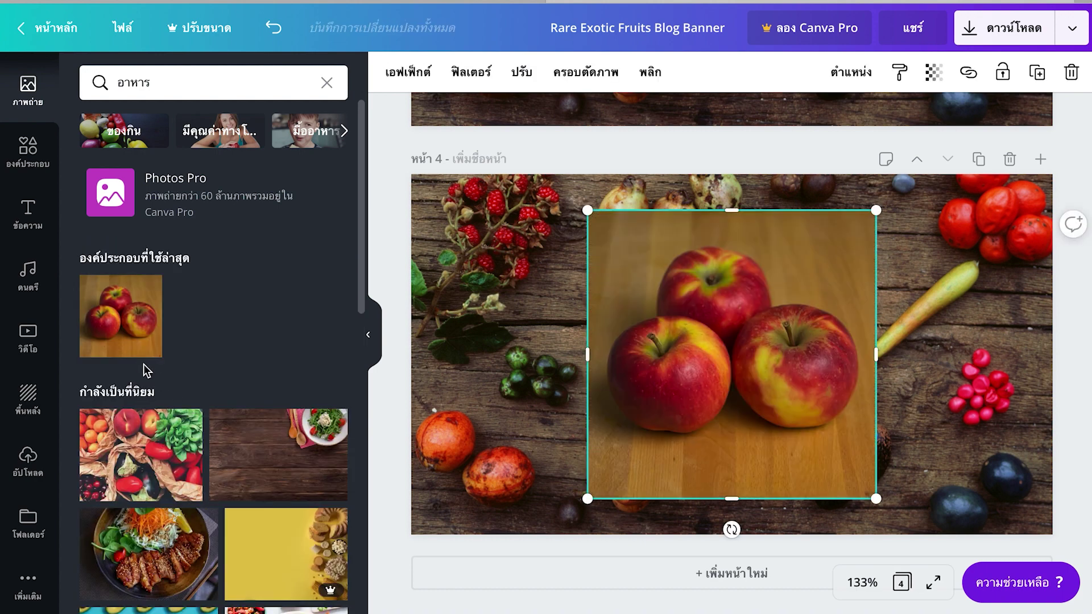
# Enlarge and stretch the apple photo until it covers all of page 4, and deselect it.
pyautogui.moveTo(589, 213); pyautogui.dragTo(395, 192)
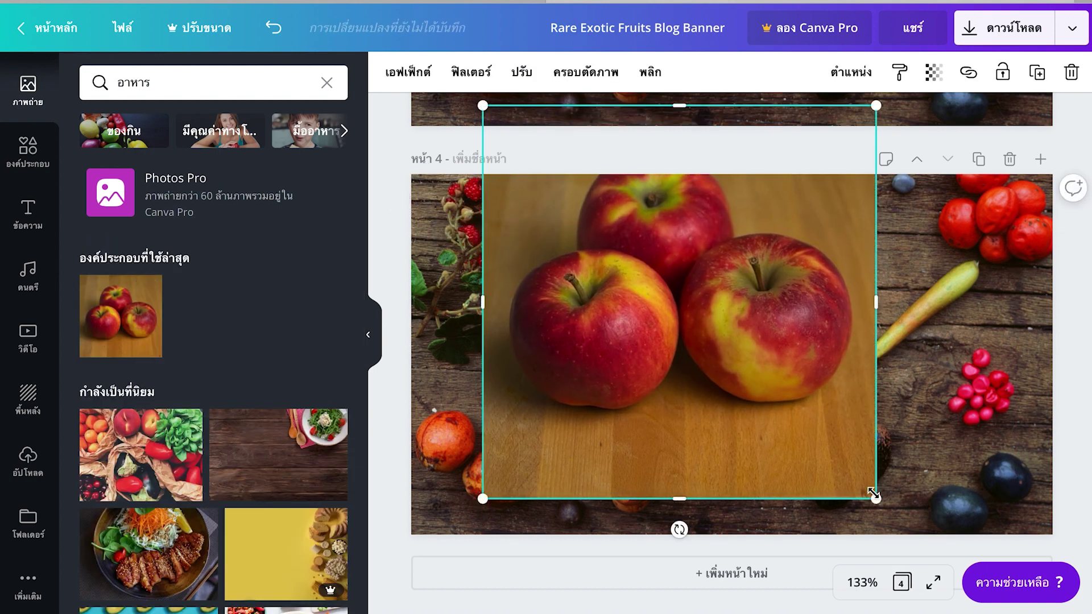
pyautogui.moveTo(875, 497); pyautogui.dragTo(991, 536)
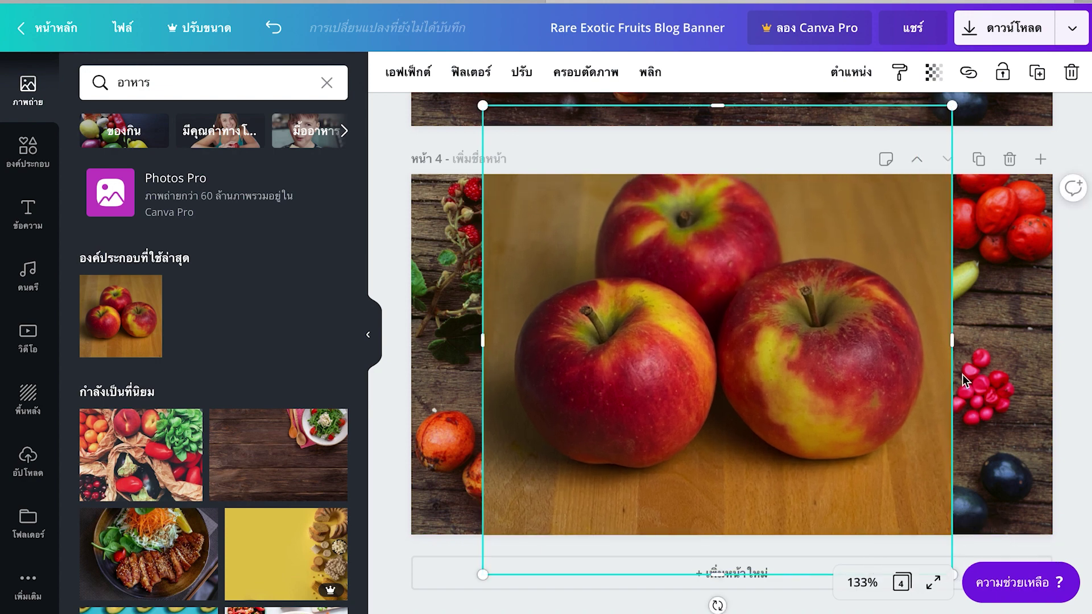
pyautogui.moveTo(953, 344); pyautogui.dragTo(1053, 344)
pyautogui.moveTo(486, 340); pyautogui.dragTo(411, 340)
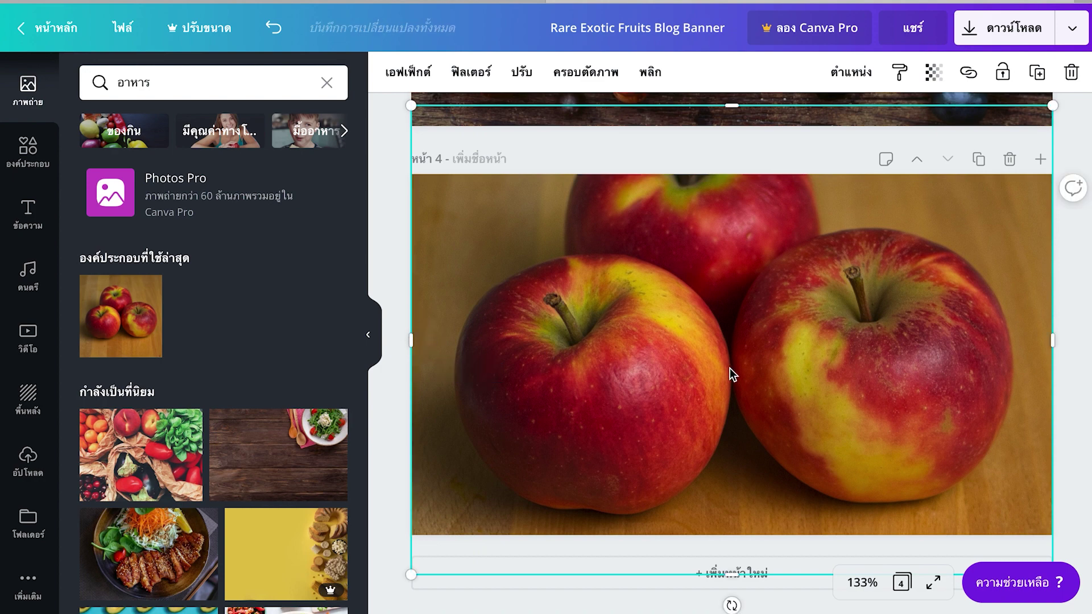
pyautogui.scroll(-1, 729, 367)
pyautogui.scroll(3, 729, 367)
pyautogui.scroll(3, 729, 368)
pyautogui.click(1071, 300)
pyautogui.scroll(-3, 609, 474)
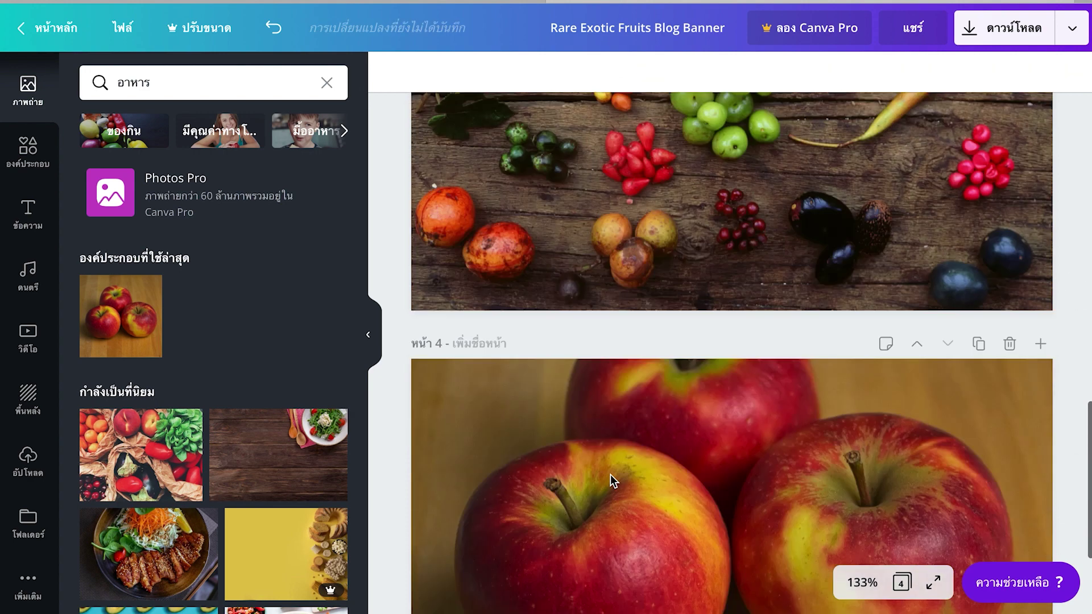
# Browse the Thai font combinations and add the "ห้าสิบยังแจ๋ว!" combination to page 4.
pyautogui.click(28, 200)
pyautogui.scroll(-1, 198, 400)
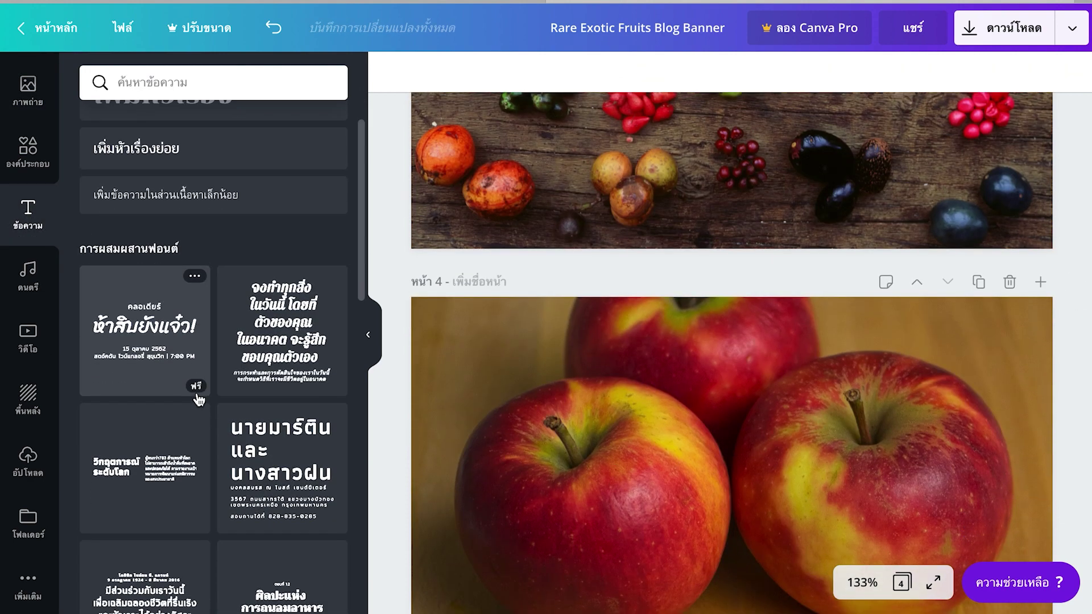
pyautogui.scroll(-4, 199, 400)
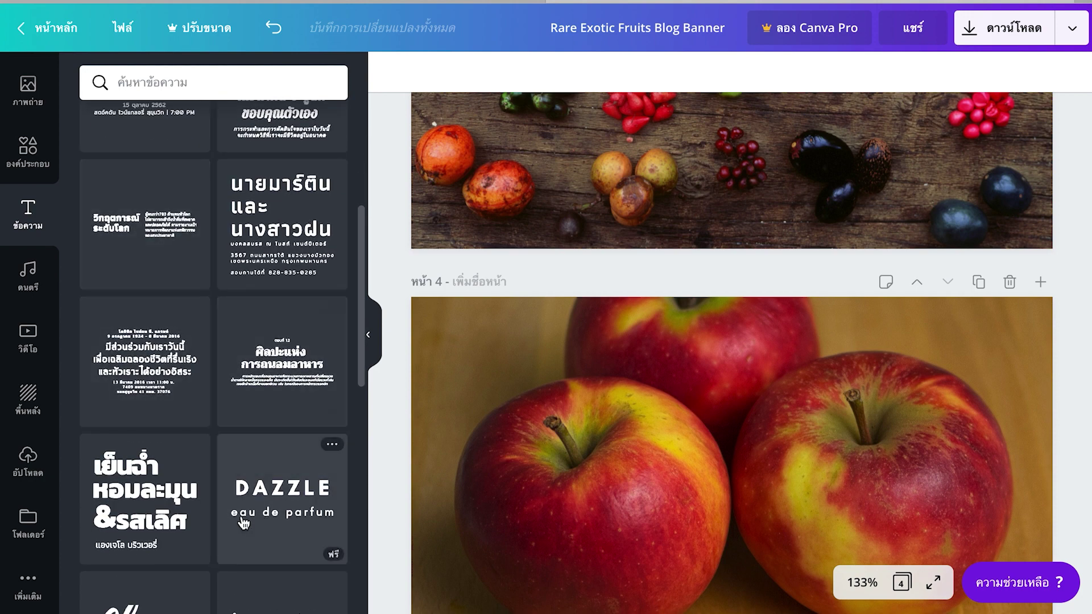
pyautogui.scroll(-2, 138, 496)
pyautogui.scroll(1, 138, 497)
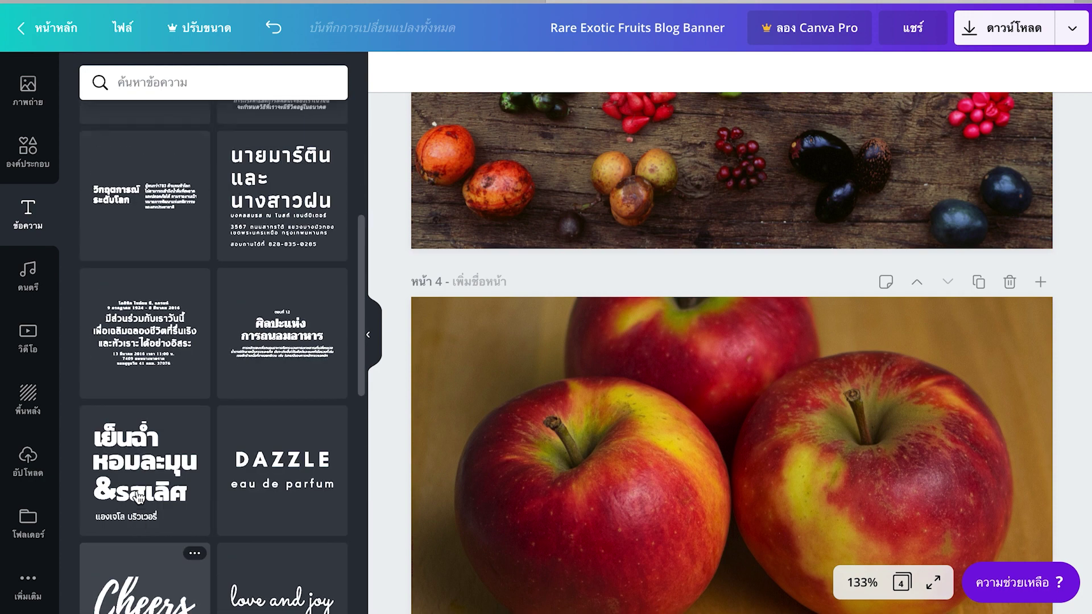
pyautogui.scroll(4, 139, 497)
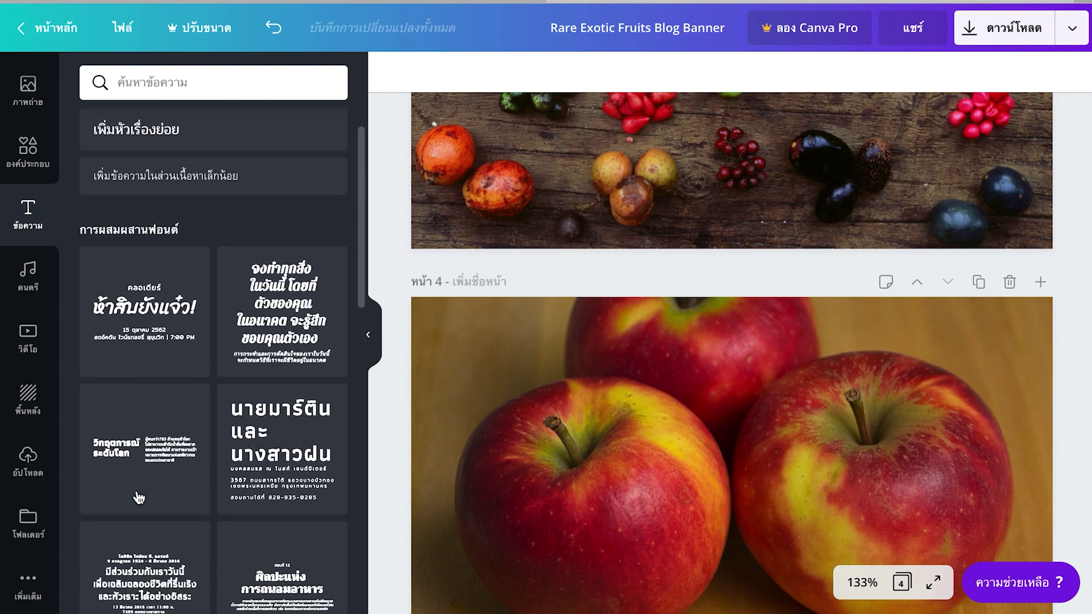
pyautogui.click(290, 331)
pyautogui.click(144, 311)
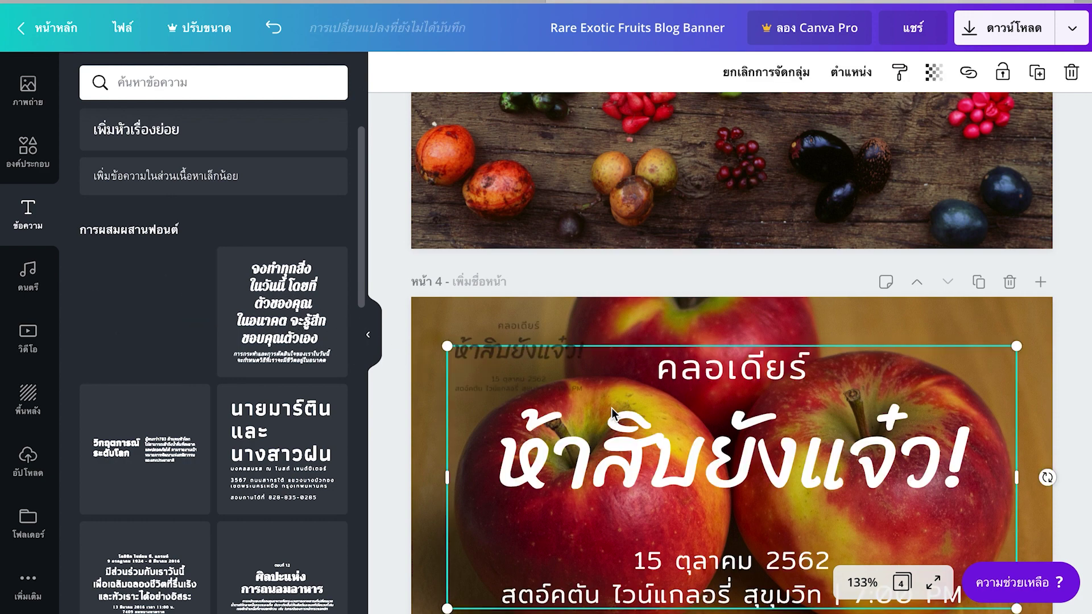
pyautogui.click(144, 312)
pyautogui.scroll(-1, 738, 453)
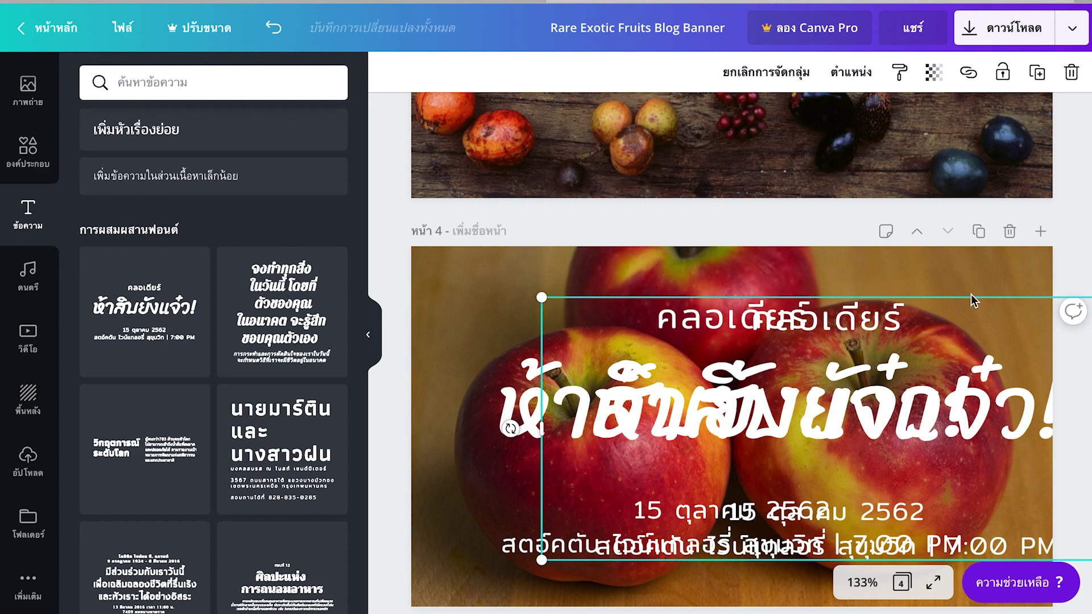
pyautogui.hotkey('ctrl', 'z')
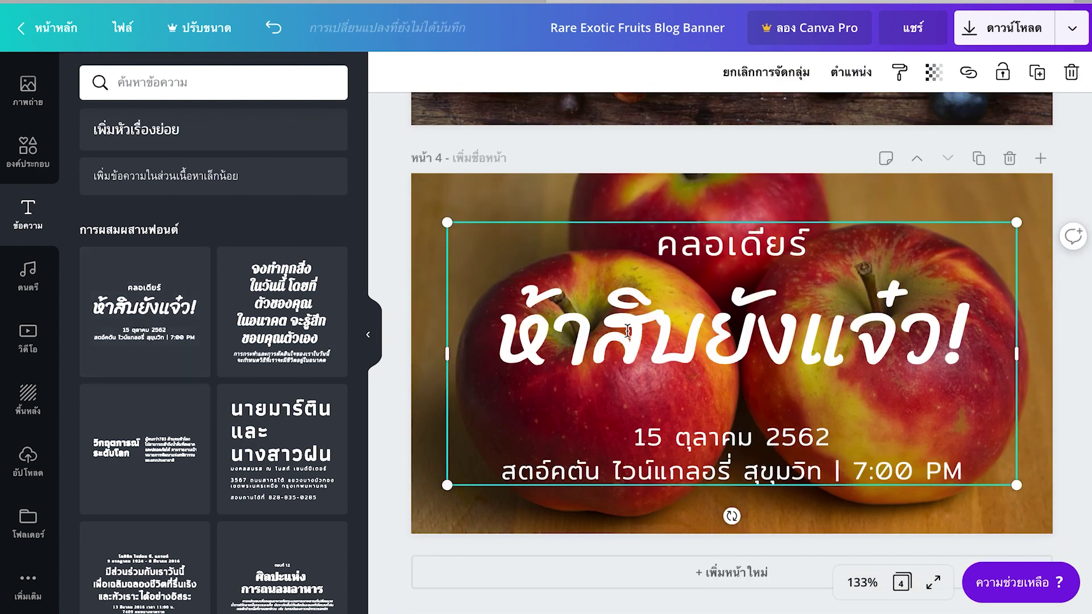
# Replace the headline of the font combination on page 4 with "ผลไม้ฤดูกาล" and deselect it.
pyautogui.click(678, 326)
pyautogui.click(501, 72)
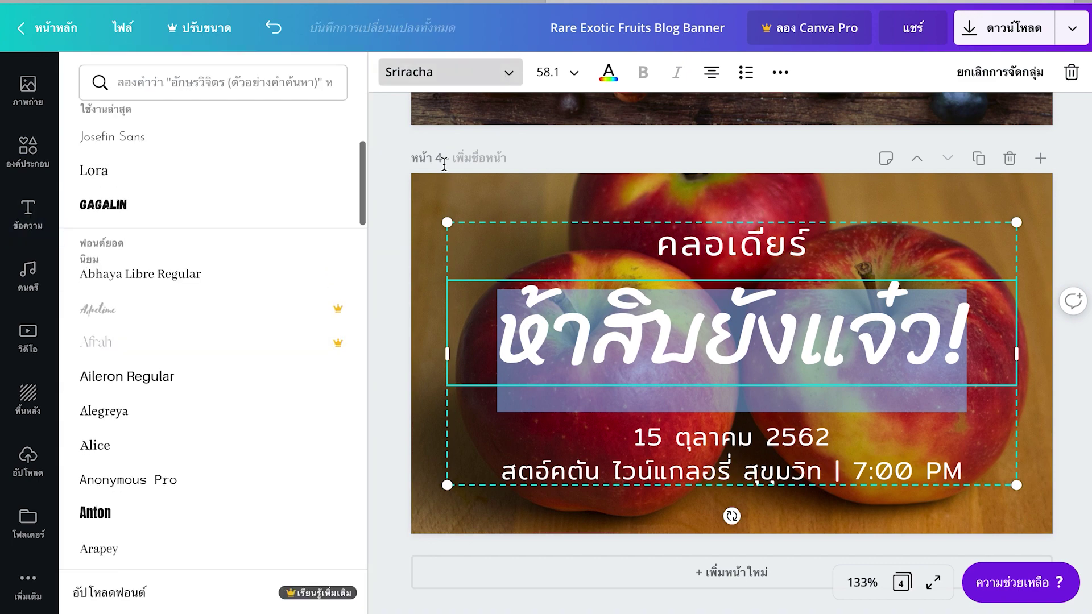
pyautogui.click(374, 108)
pyautogui.scroll(-3, 170, 360)
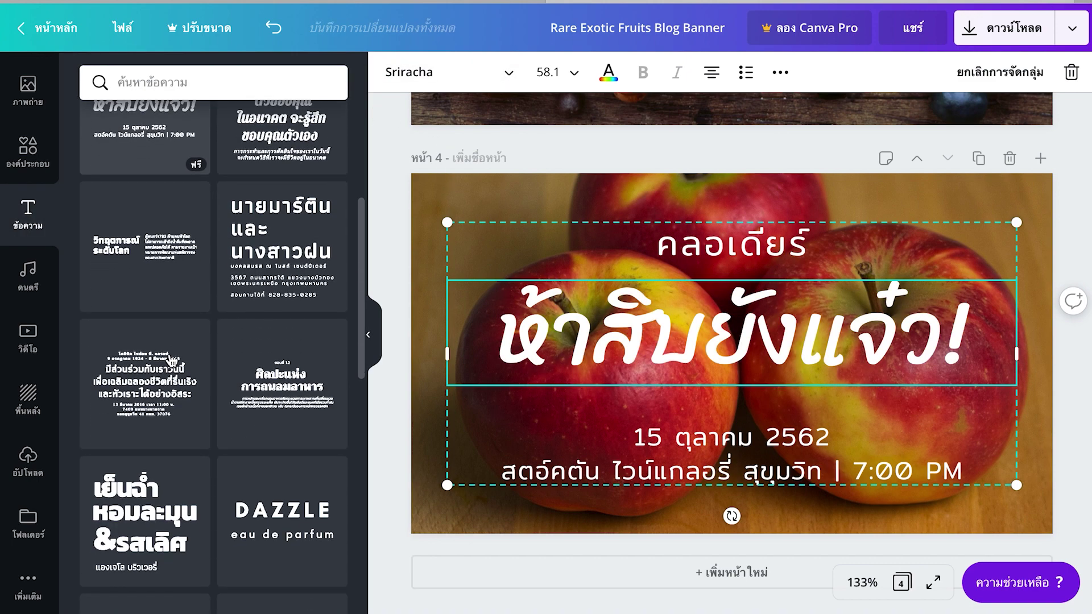
pyautogui.doubleClick(813, 333)
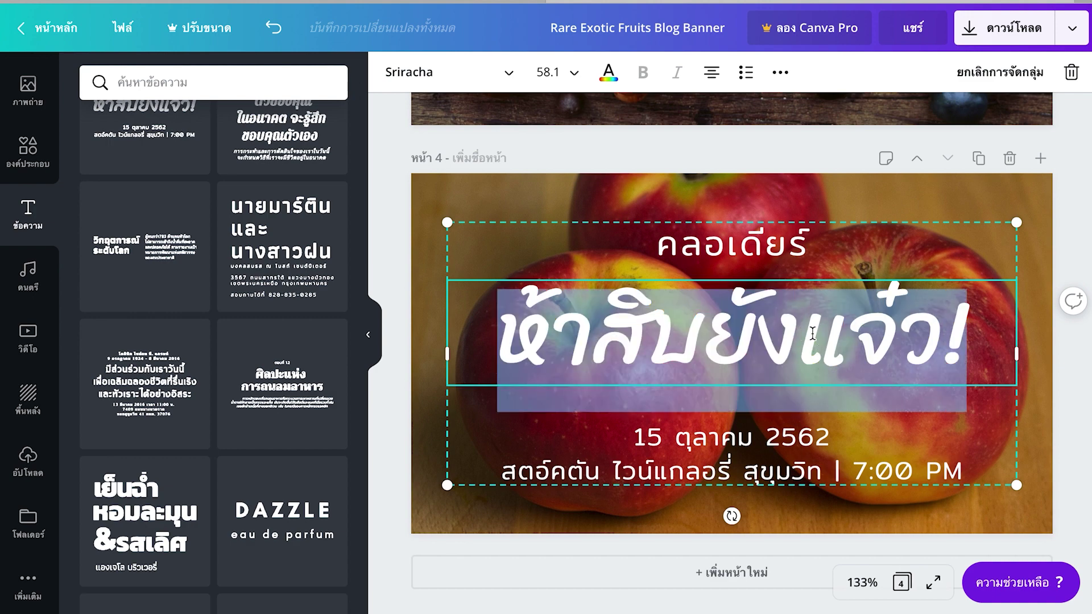
pyautogui.write('ผลไม้ถ')
pyautogui.write('ดูกาล')
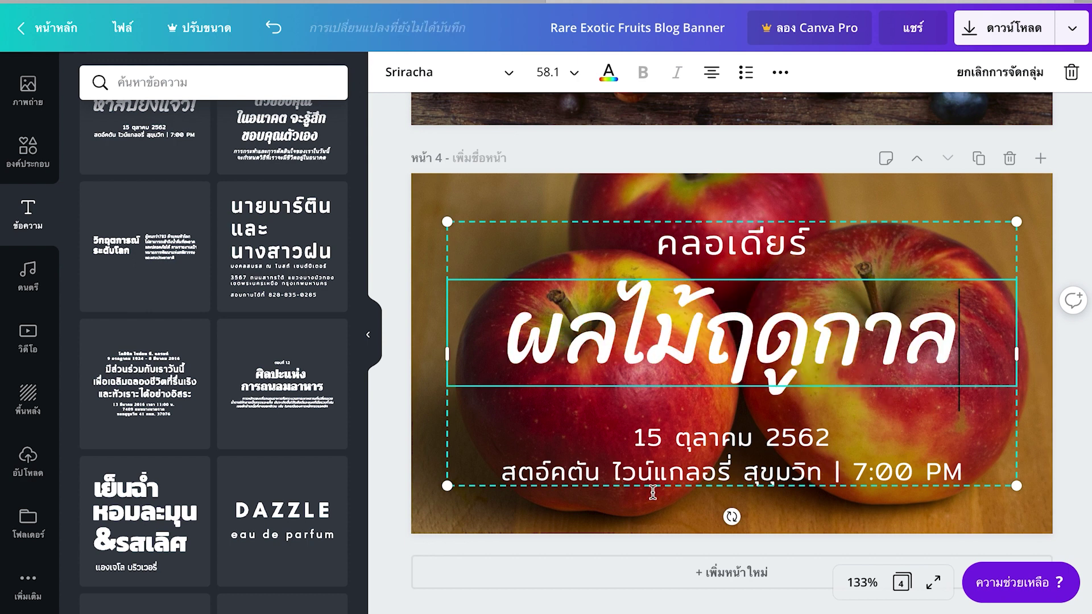
pyautogui.click(1082, 405)
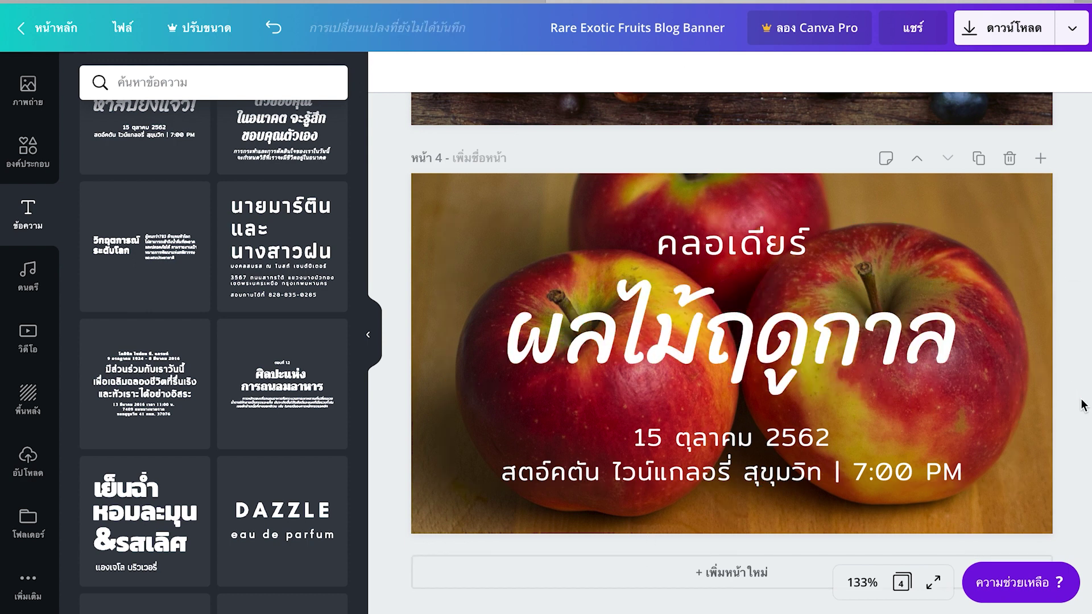
# Delete page 3 with the plain fruit background and page 2 with the "ผลไม้ฤดูกาล" title box.
pyautogui.scroll(1, 1082, 405)
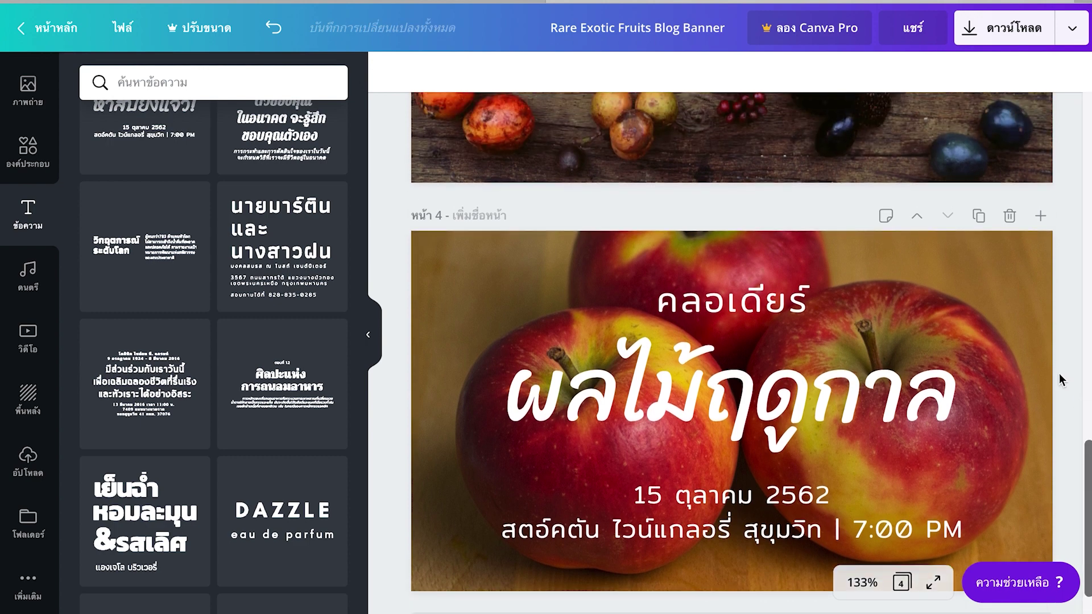
pyautogui.scroll(9, 1059, 373)
pyautogui.click(934, 343)
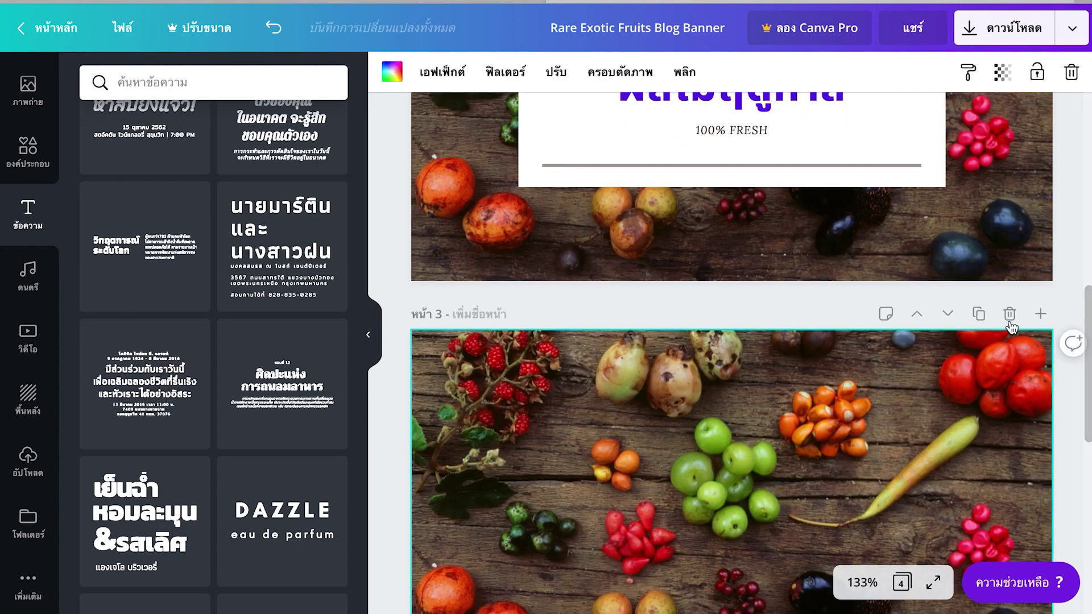
pyautogui.click(1010, 314)
pyautogui.scroll(8, 1012, 324)
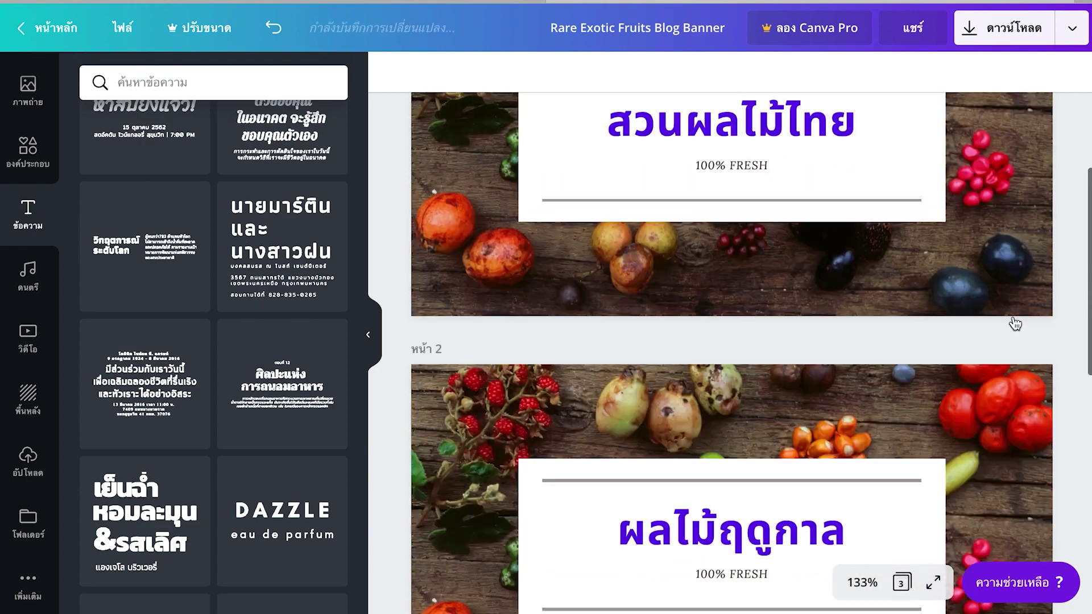
pyautogui.scroll(-1, 1012, 318)
pyautogui.click(1008, 291)
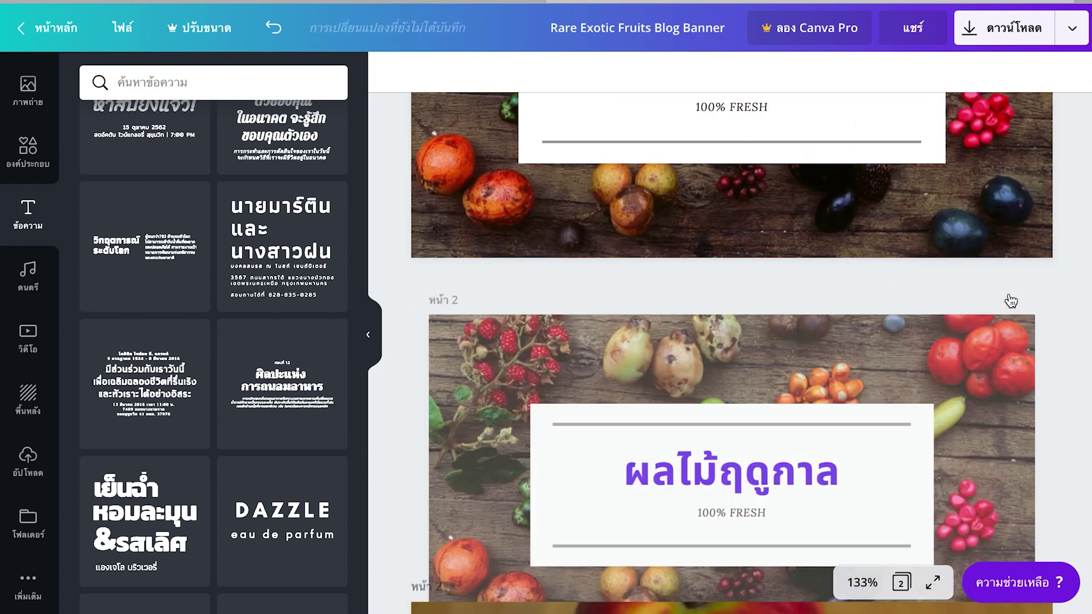
# Review the remaining pages, open the download settings and look over the file types, keeping PNG.
pyautogui.scroll(4, 1010, 301)
pyautogui.scroll(-1, 1010, 301)
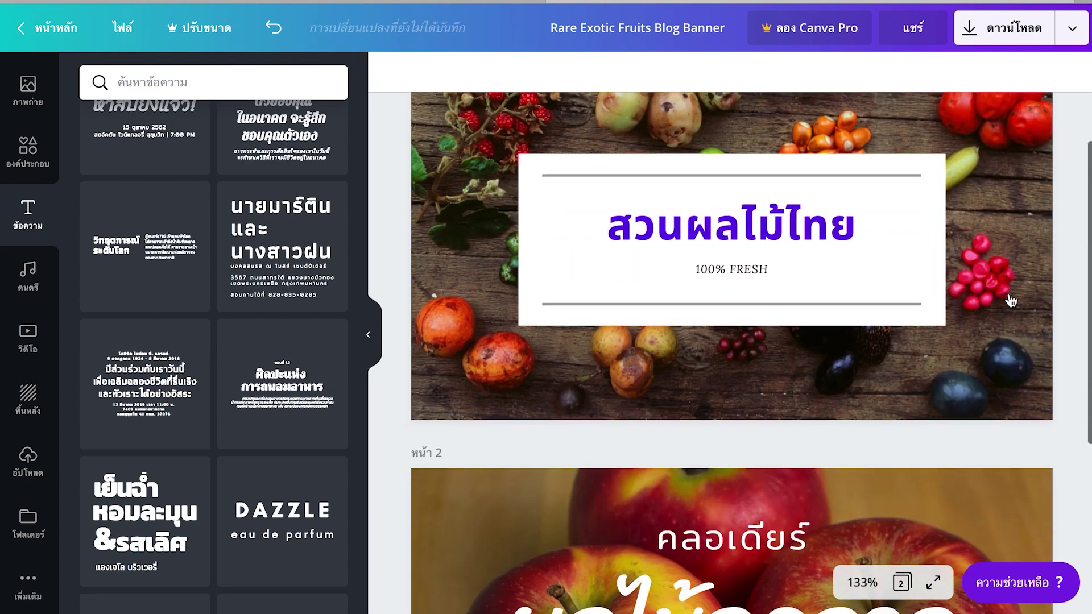
pyautogui.scroll(-5, 1011, 301)
pyautogui.scroll(7, 1011, 302)
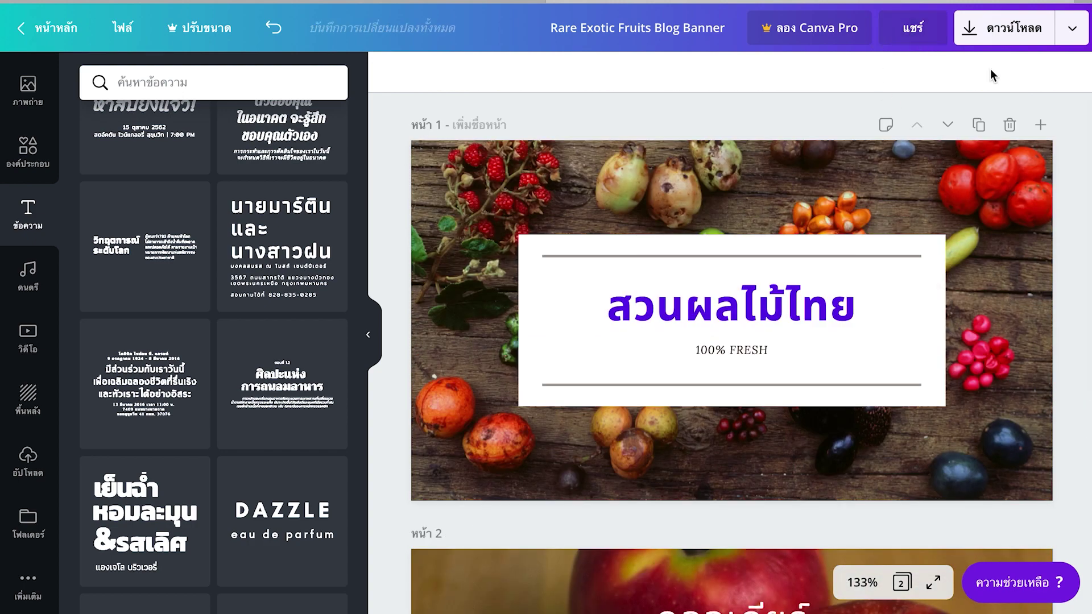
pyautogui.click(1008, 33)
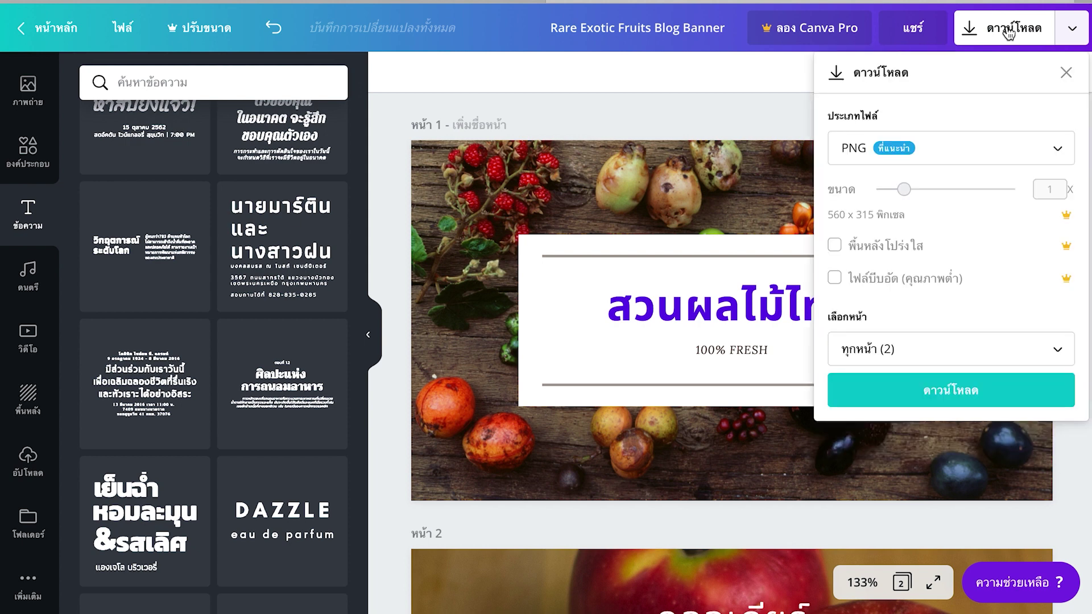
pyautogui.click(970, 151)
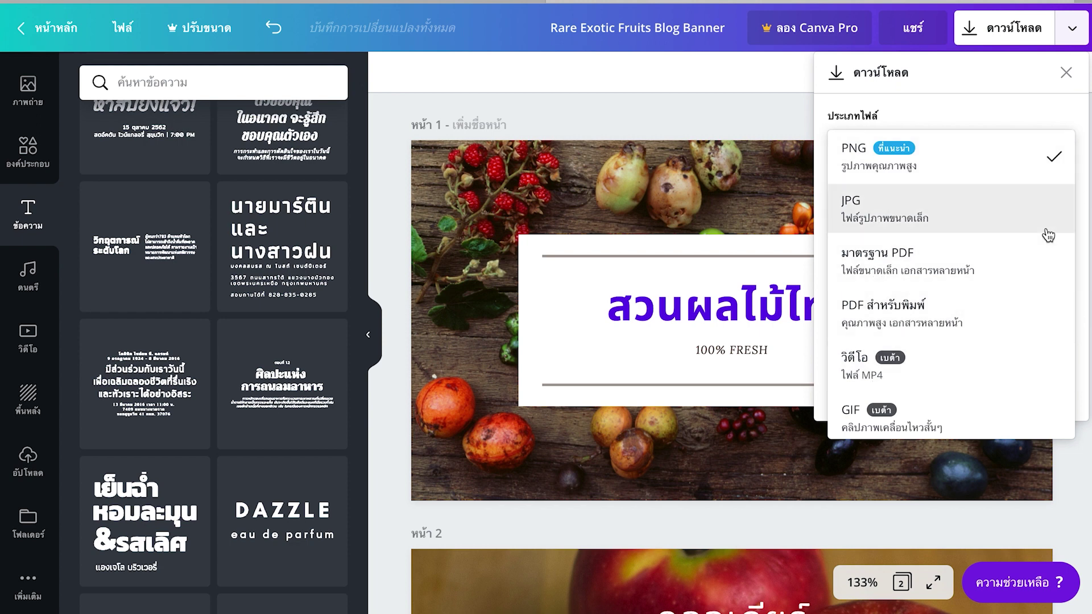
pyautogui.click(1045, 104)
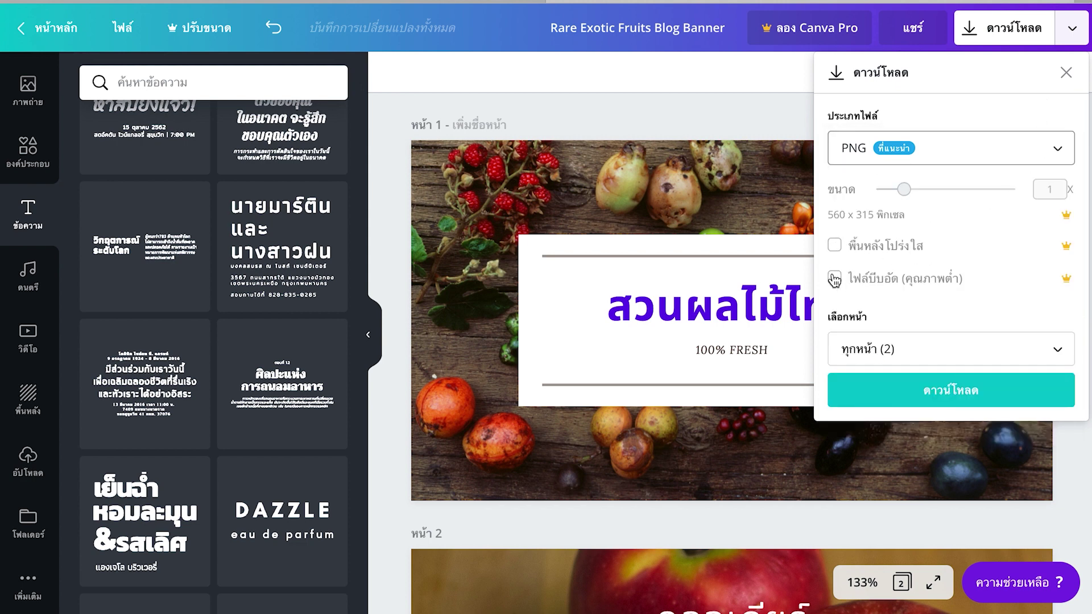
# Try the transparent background option and a larger download size, dismissing the Canva Pro offers.
pyautogui.click(835, 245)
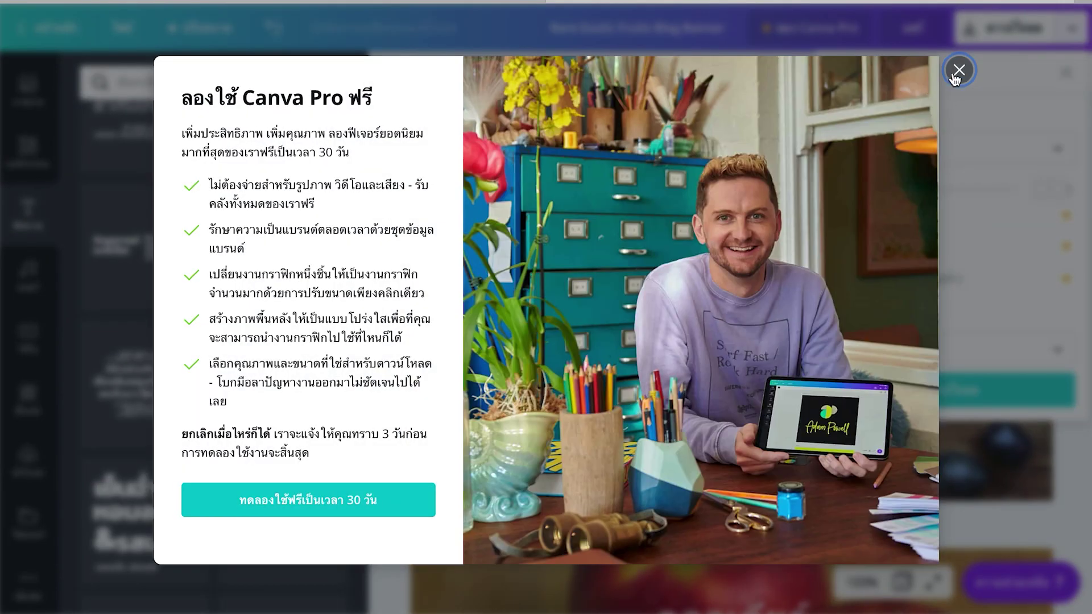
pyautogui.click(958, 73)
pyautogui.click(905, 191)
pyautogui.moveTo(908, 196)
pyautogui.mouseDown()
pyautogui.moveTo(938, 191)
pyautogui.moveTo(925, 195)
pyautogui.mouseUp()
pyautogui.click(959, 71)
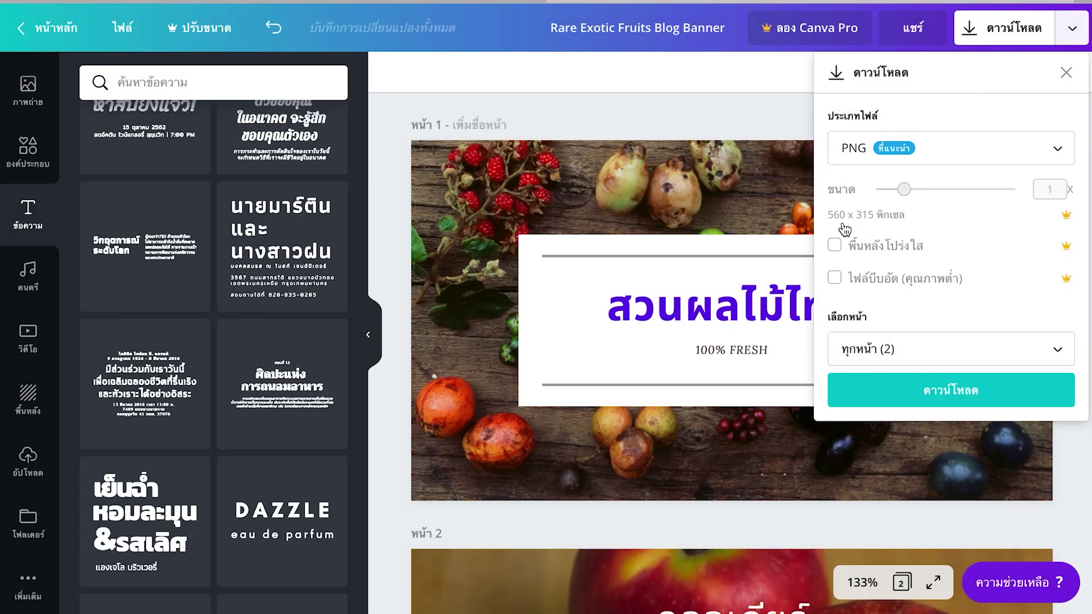
pyautogui.click(924, 357)
pyautogui.click(1053, 446)
pyautogui.click(1054, 482)
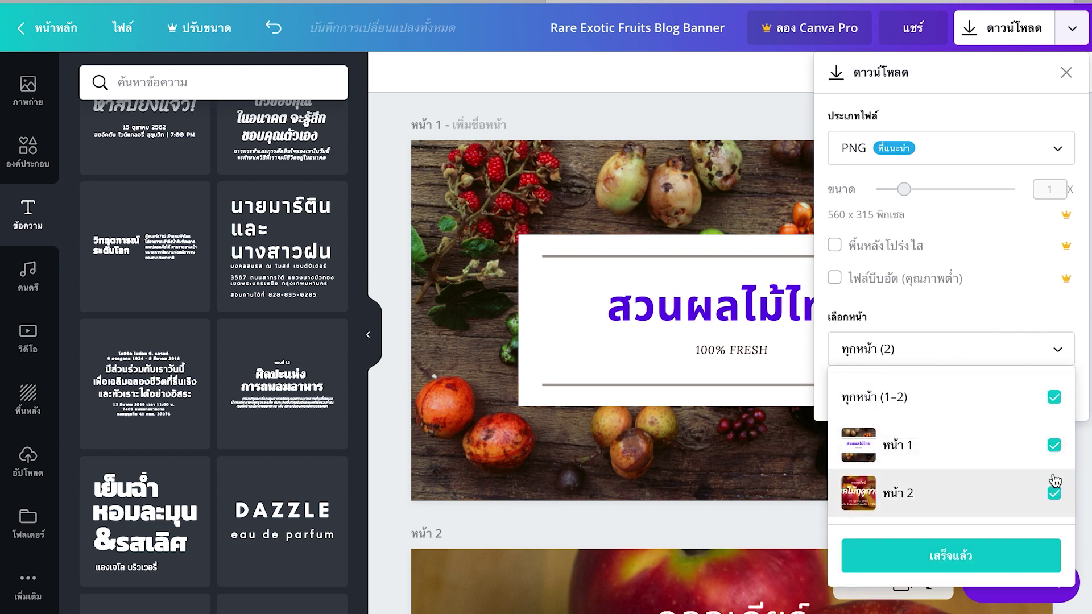
pyautogui.click(1058, 354)
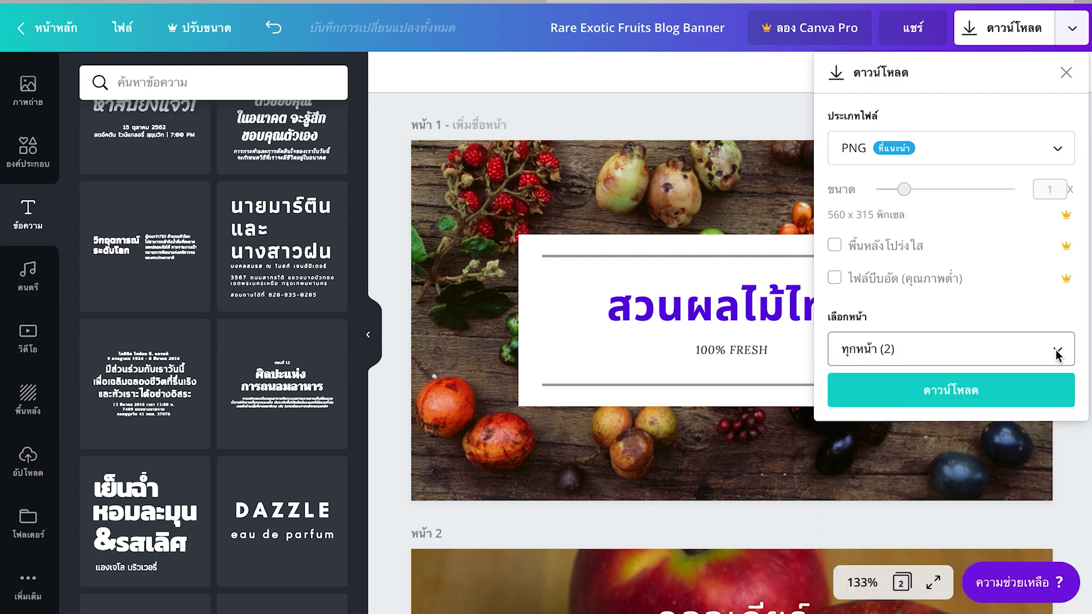
pyautogui.click(940, 397)
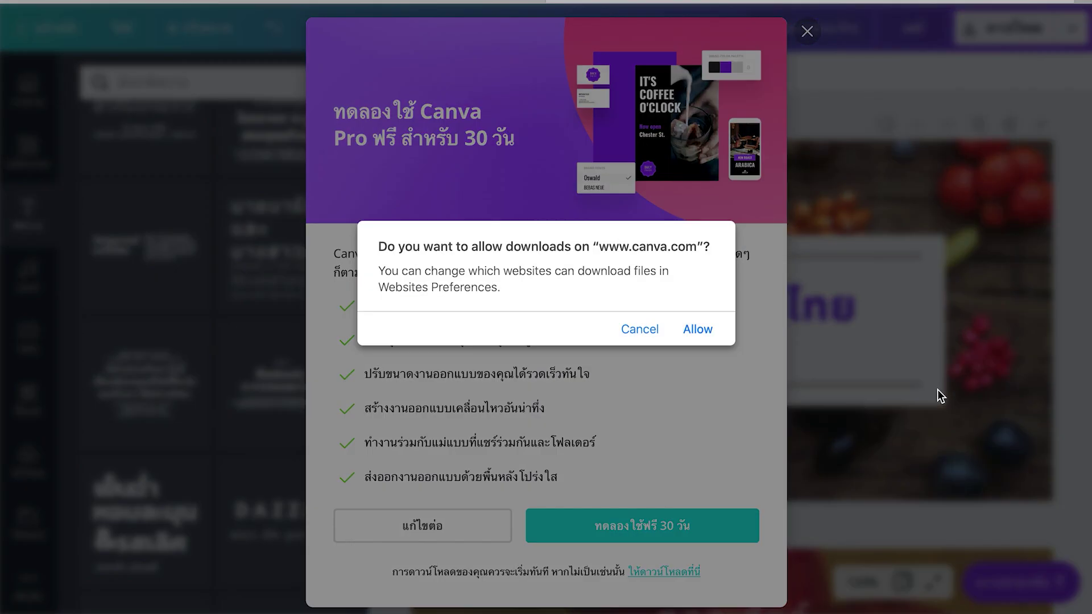
pyautogui.click(695, 330)
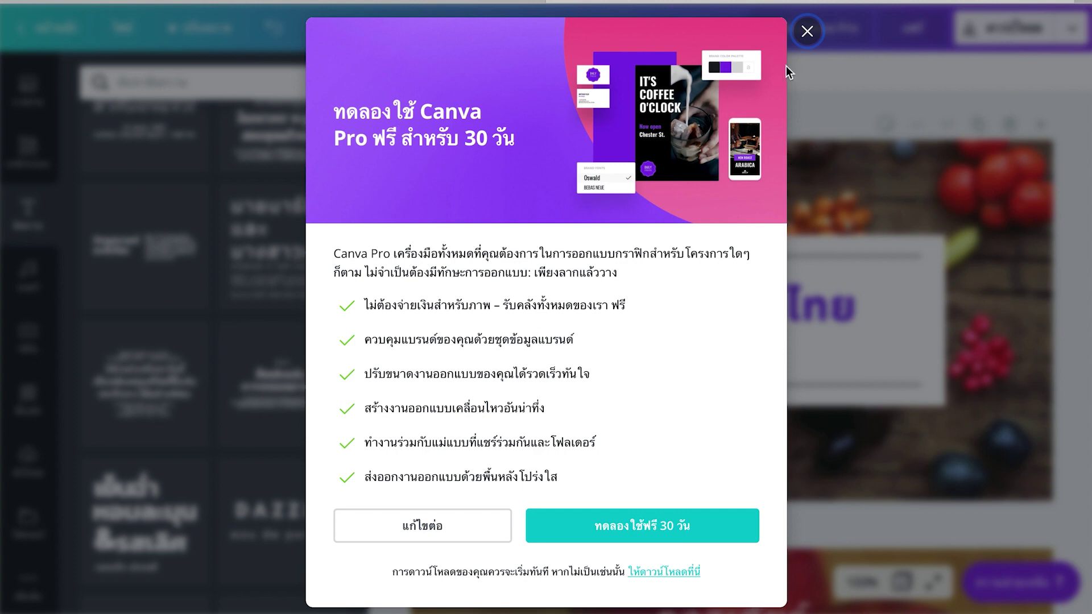
pyautogui.click(807, 33)
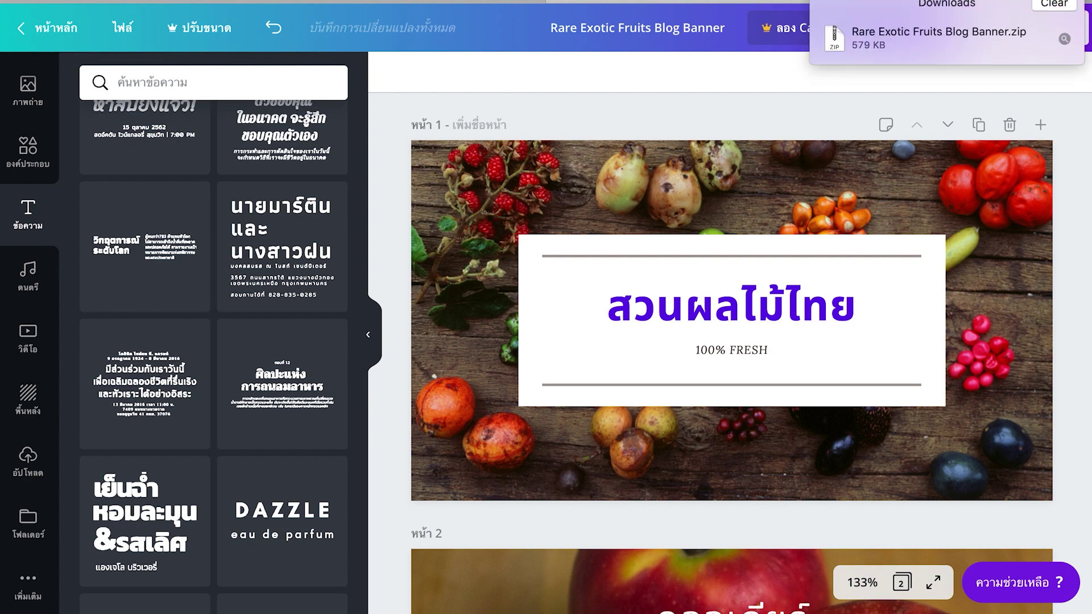
# Extract the downloaded Rare Exotic Fruits Blog Banner.zip in Finder and open the extracted folder.
pyautogui.click(1064, 39)
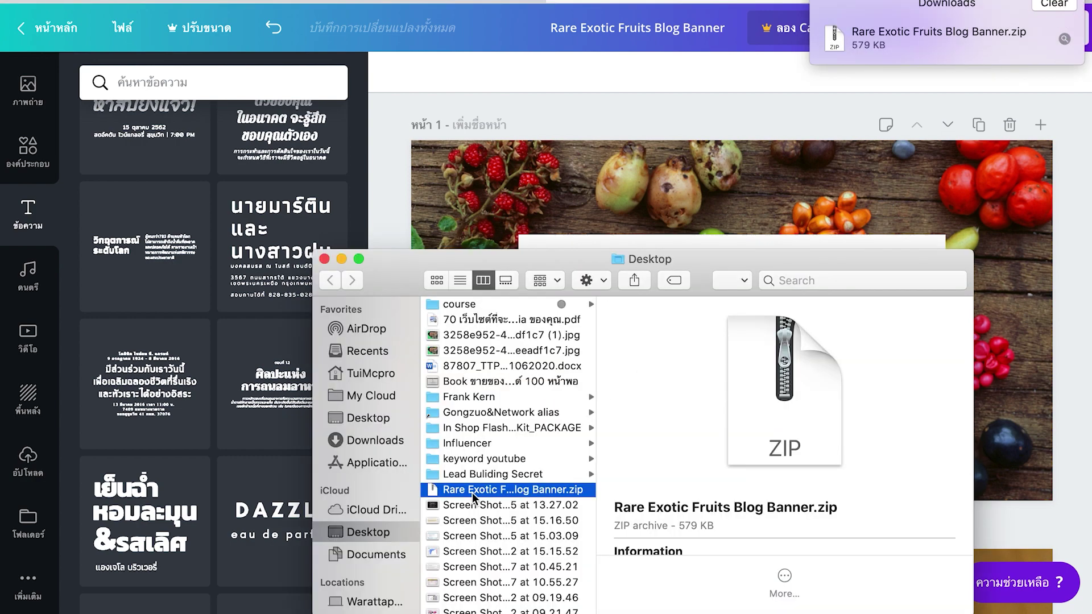
pyautogui.doubleClick(472, 492)
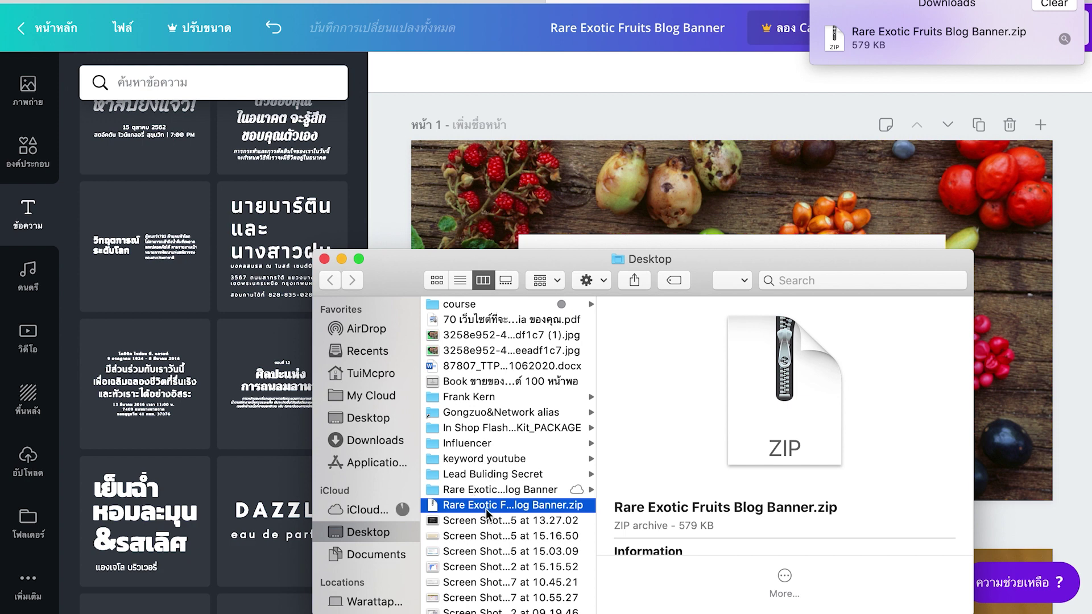
pyautogui.click(496, 490)
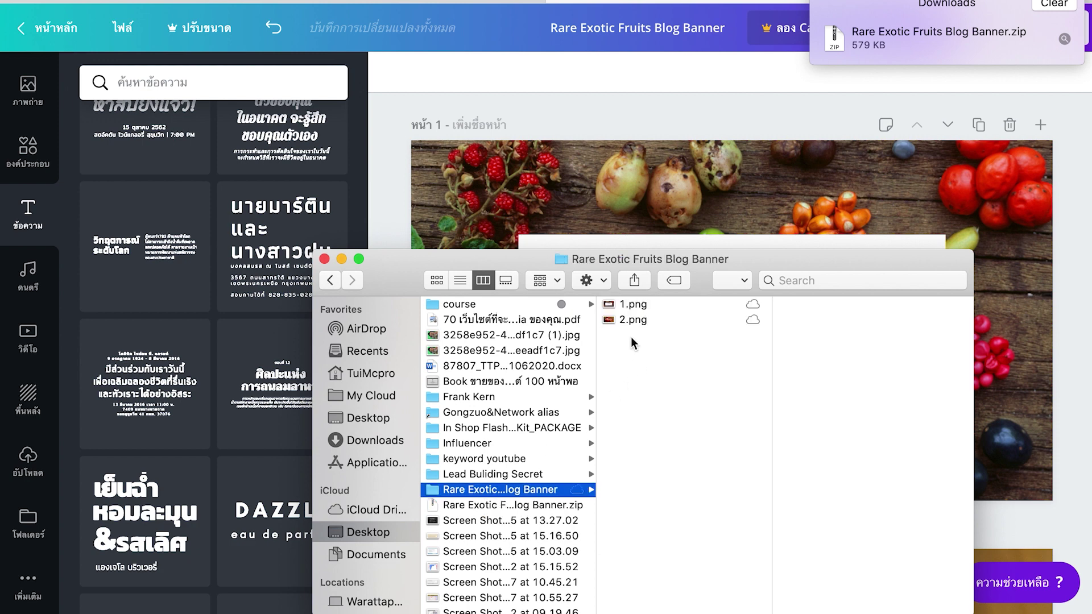
# Preview the exported images 1.png and 2.png, then close the Finder window and clear the downloads list.
pyautogui.click(628, 306)
pyautogui.press('space')
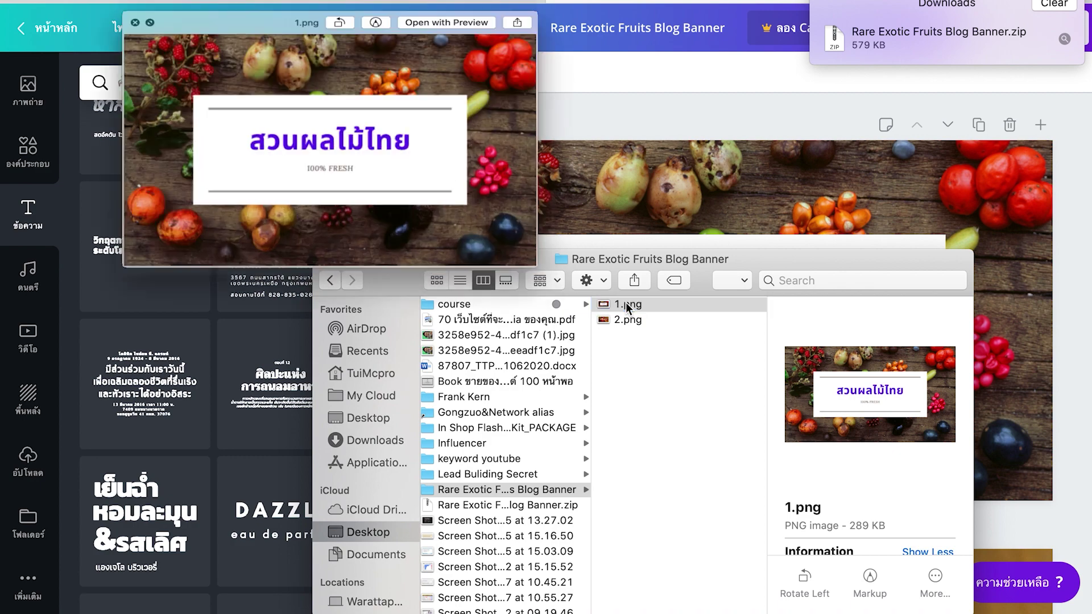
pyautogui.press('Down')
pyautogui.press('Up')
pyautogui.press('Down')
pyautogui.press('Up')
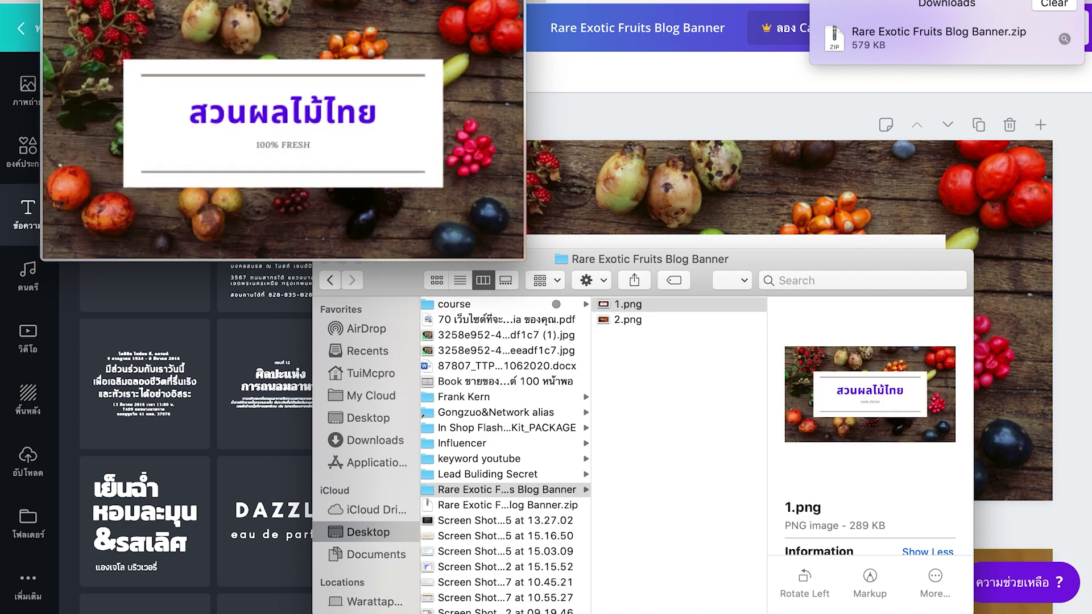
pyautogui.press('space')
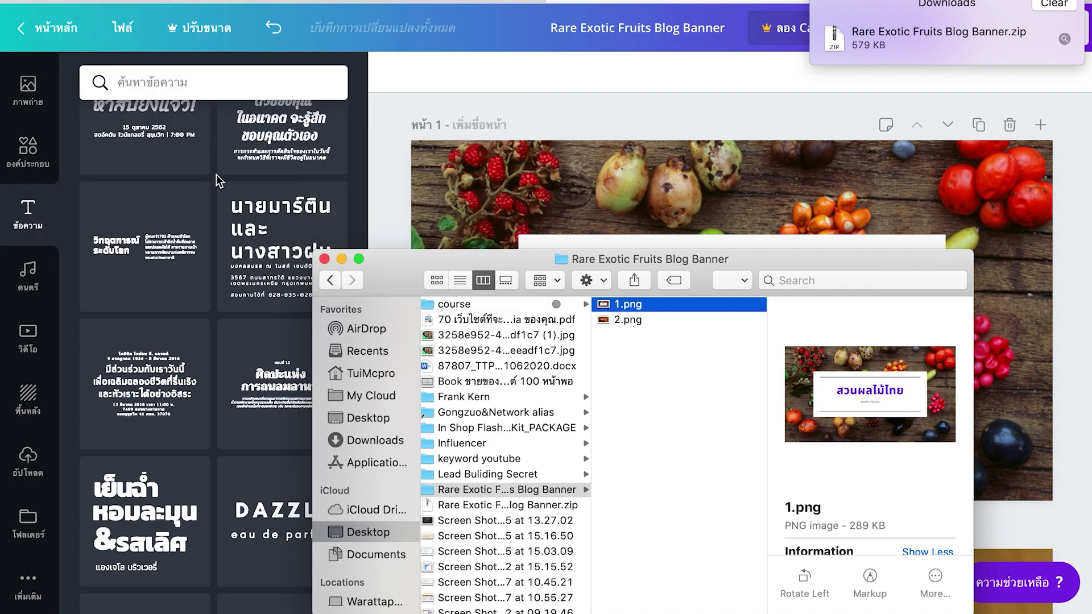
pyautogui.click(325, 260)
pyautogui.click(1055, 4)
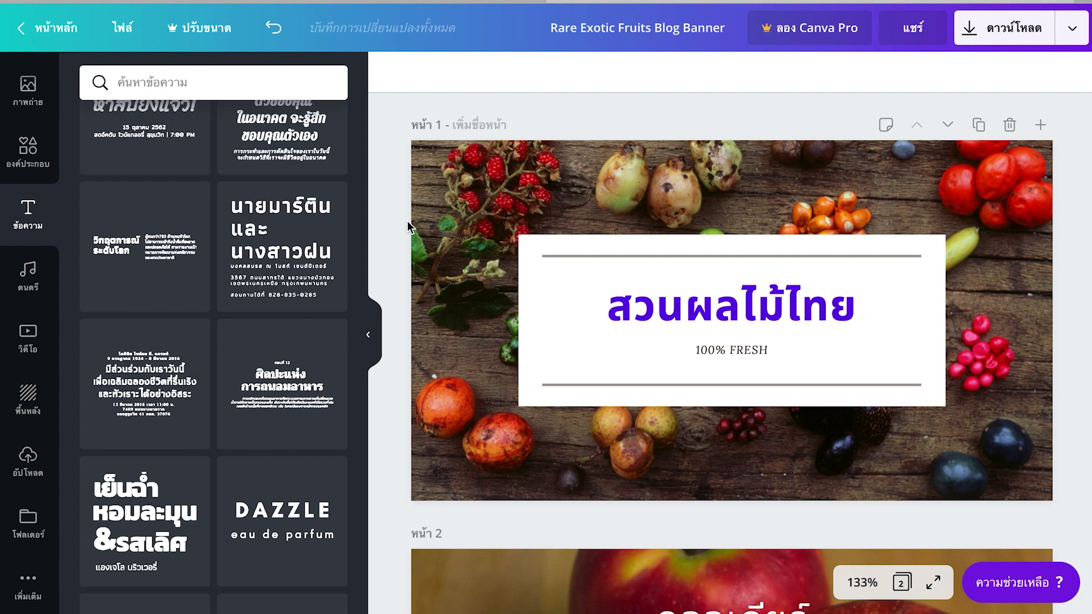
# Look over the design's file options and return to the Canva home page.
pyautogui.click(120, 35)
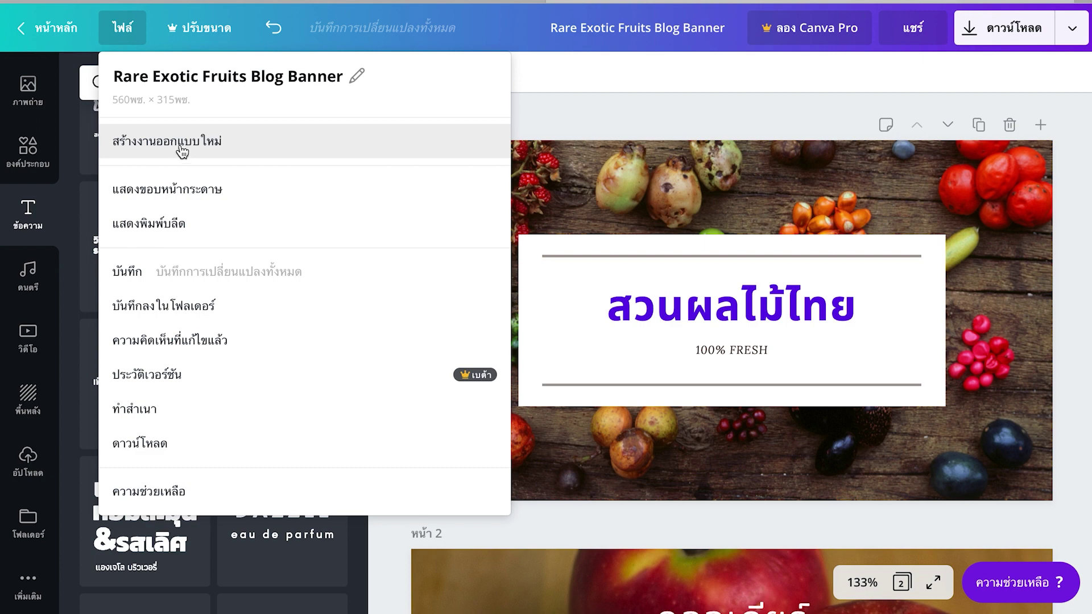
pyautogui.click(583, 84)
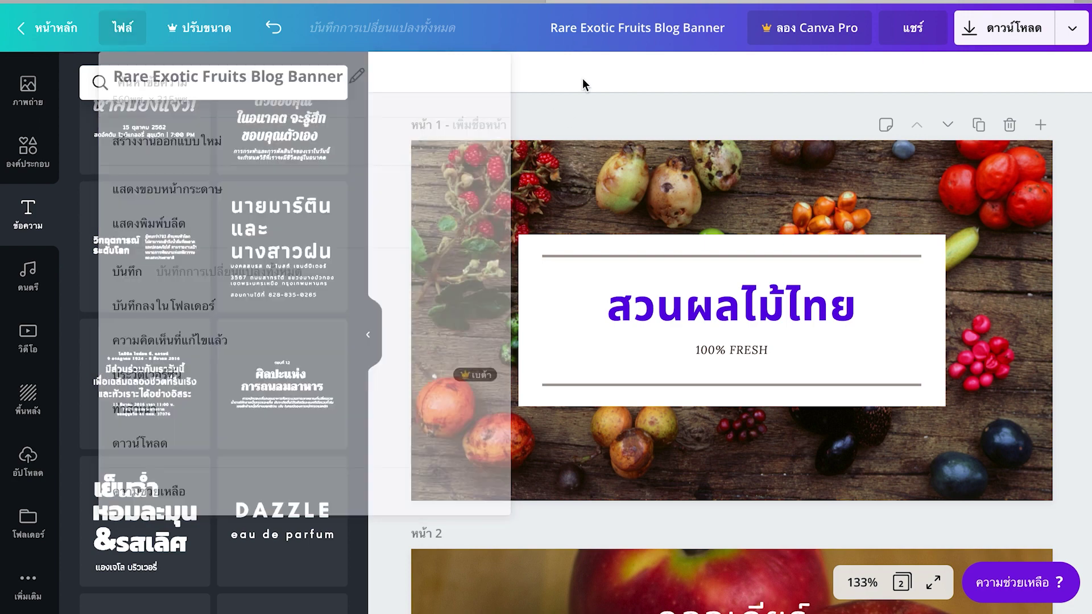
pyautogui.click(33, 17)
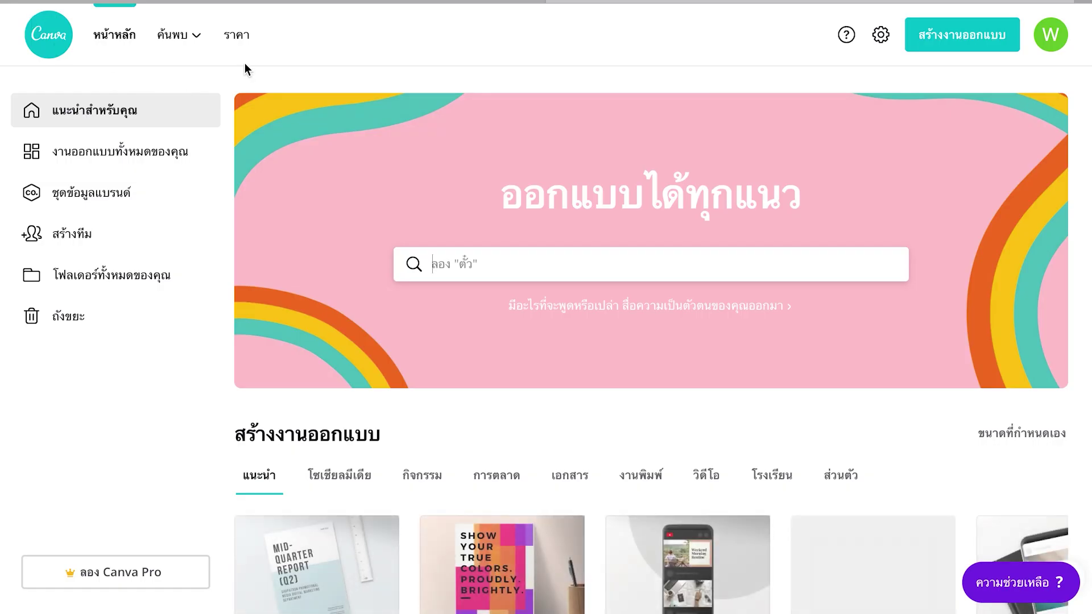
# Open the list of formats for creating a new design and browse the suggested types.
pyautogui.click(947, 45)
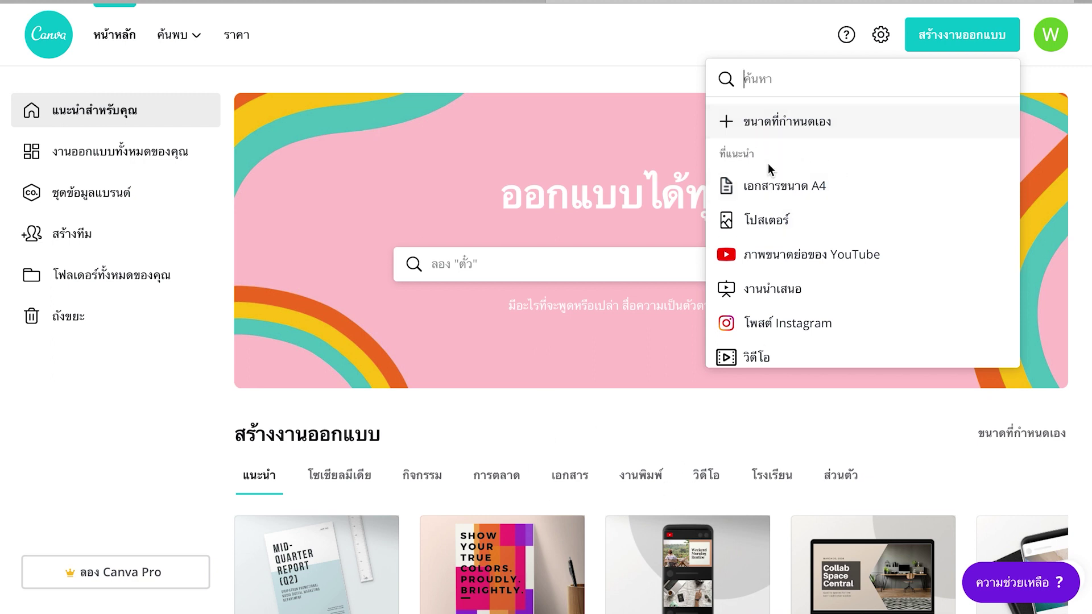
pyautogui.scroll(-1, 785, 332)
pyautogui.scroll(-2, 783, 331)
pyautogui.scroll(3, 785, 334)
pyautogui.scroll(-1, 792, 268)
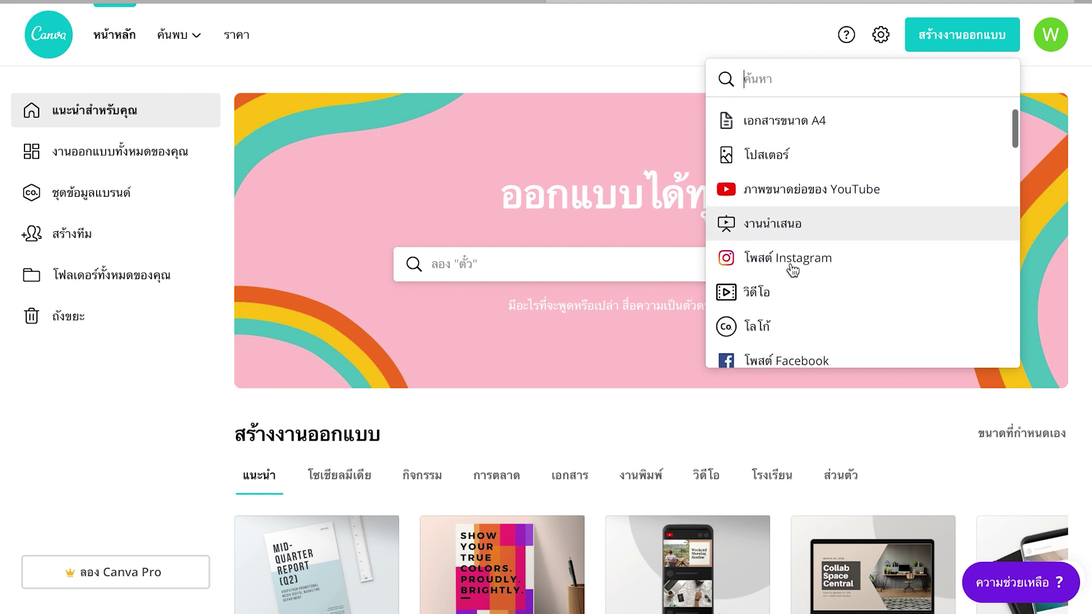
# Create a new custom-size design 1000 px wide and 200 px high.
pyautogui.scroll(-2, 792, 268)
pyautogui.scroll(-1, 810, 332)
pyautogui.scroll(4, 811, 333)
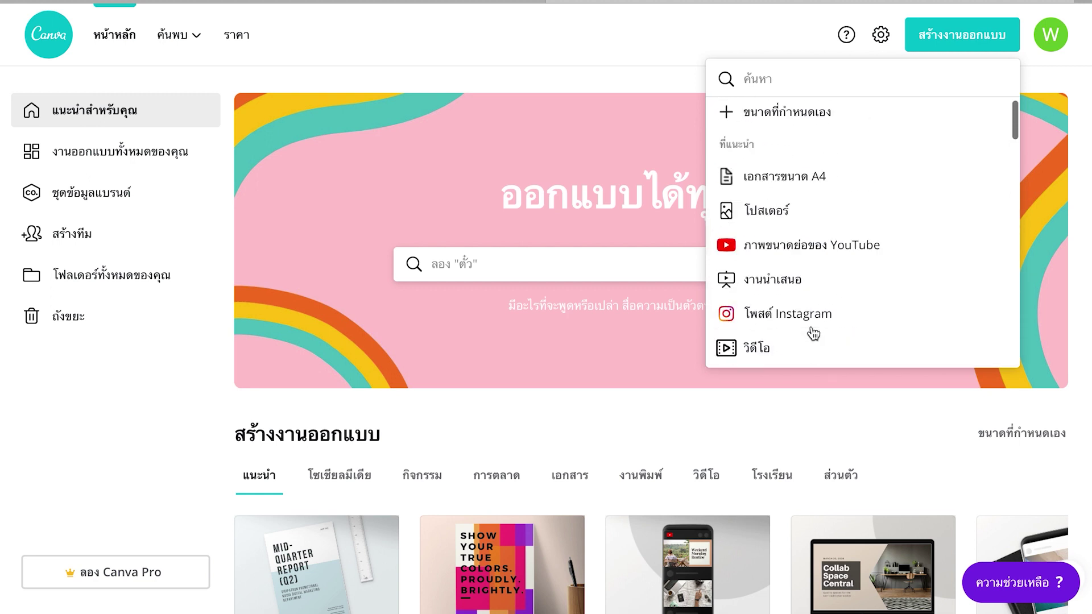
pyautogui.click(787, 127)
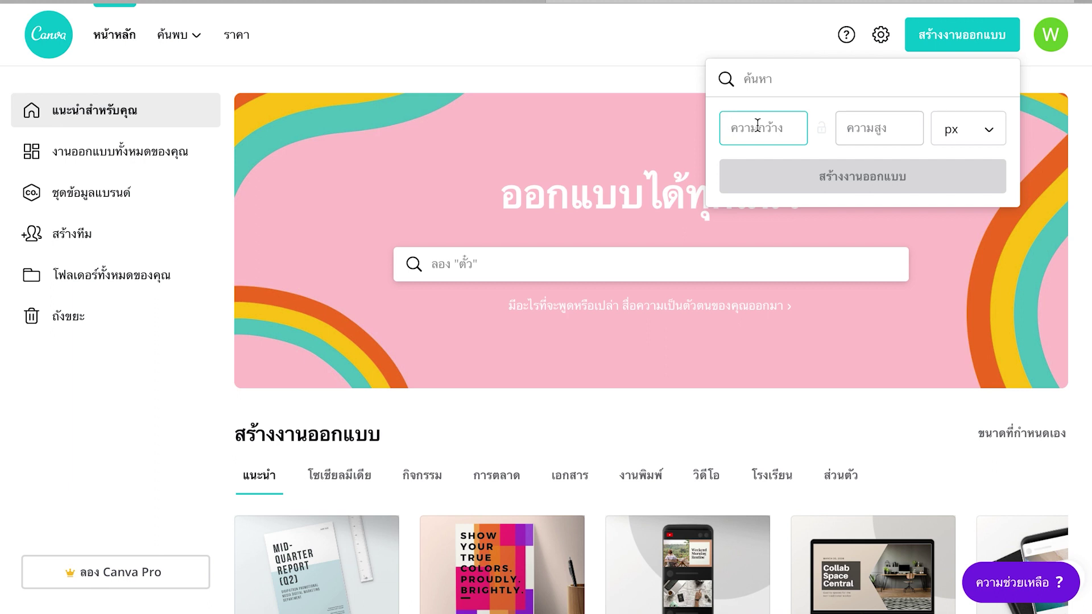
pyautogui.write('ๅ')
pyautogui.press('BackSpace')
pyautogui.write('1000')
pyautogui.click(860, 122)
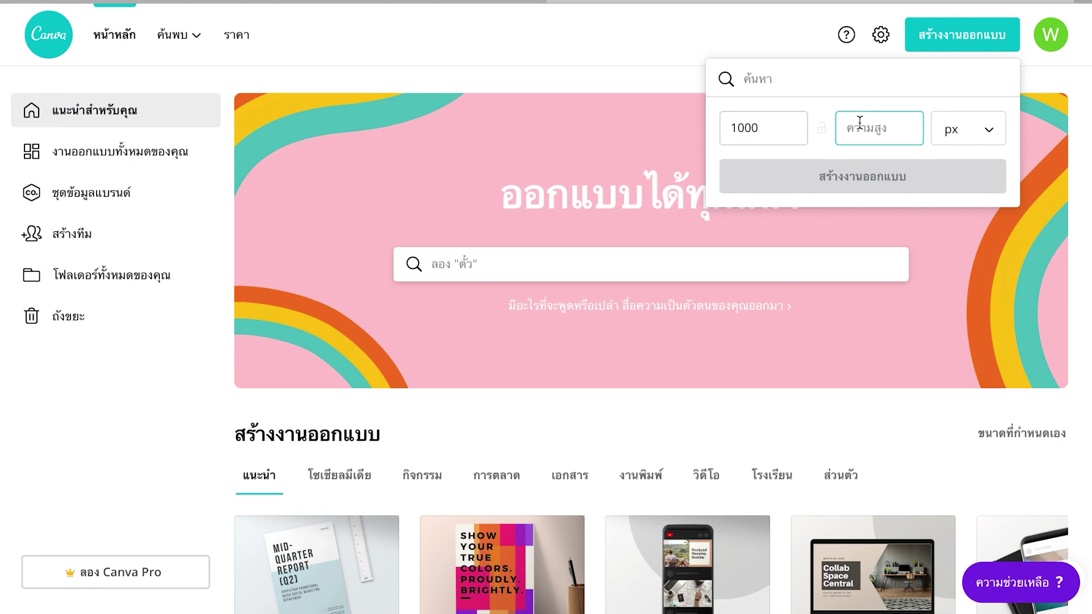
pyautogui.write('200')
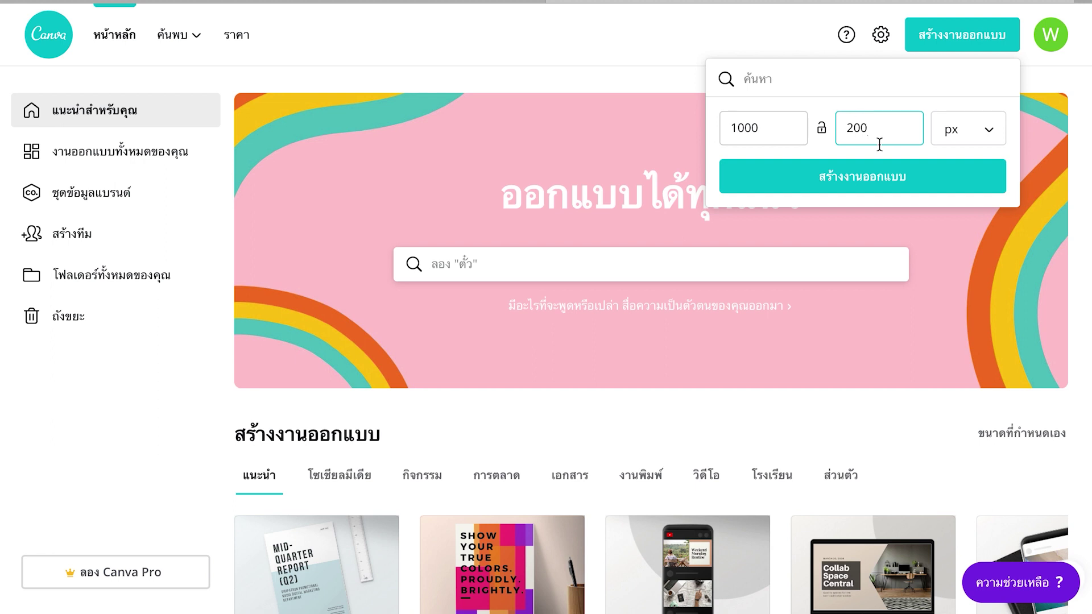
pyautogui.click(847, 183)
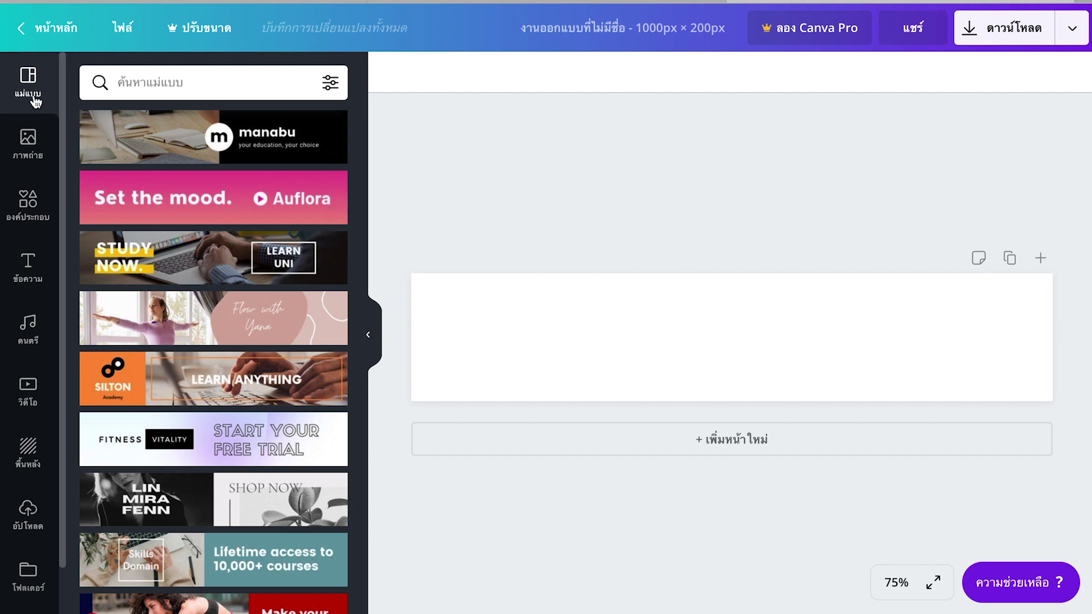
# Browse the suggested templates for the 1000 × 200 px banner.
pyautogui.scroll(-5, 221, 318)
pyautogui.scroll(-11, 222, 318)
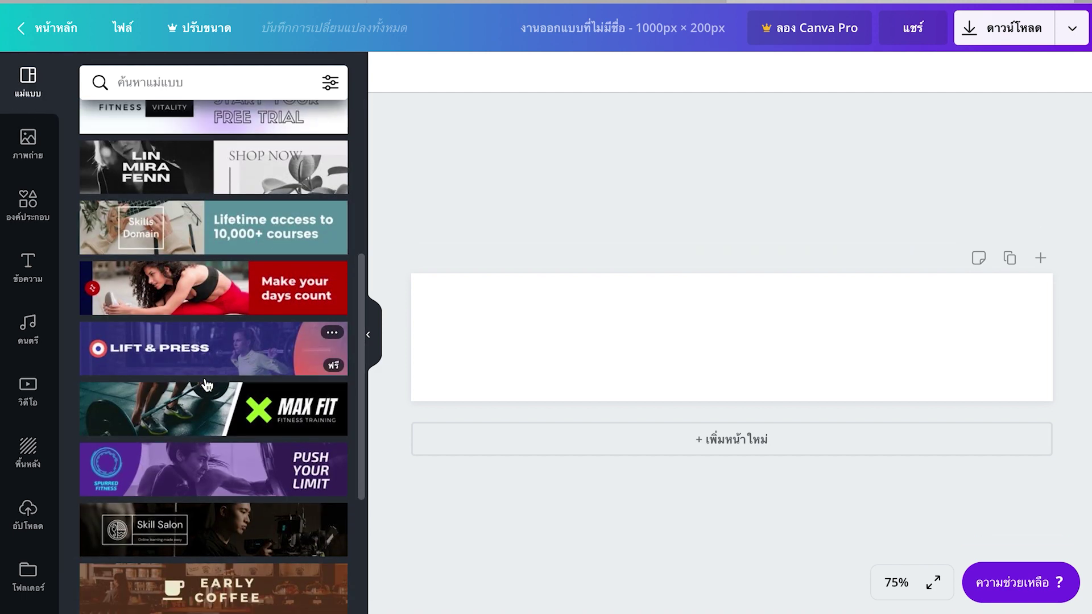
pyautogui.scroll(-5, 229, 573)
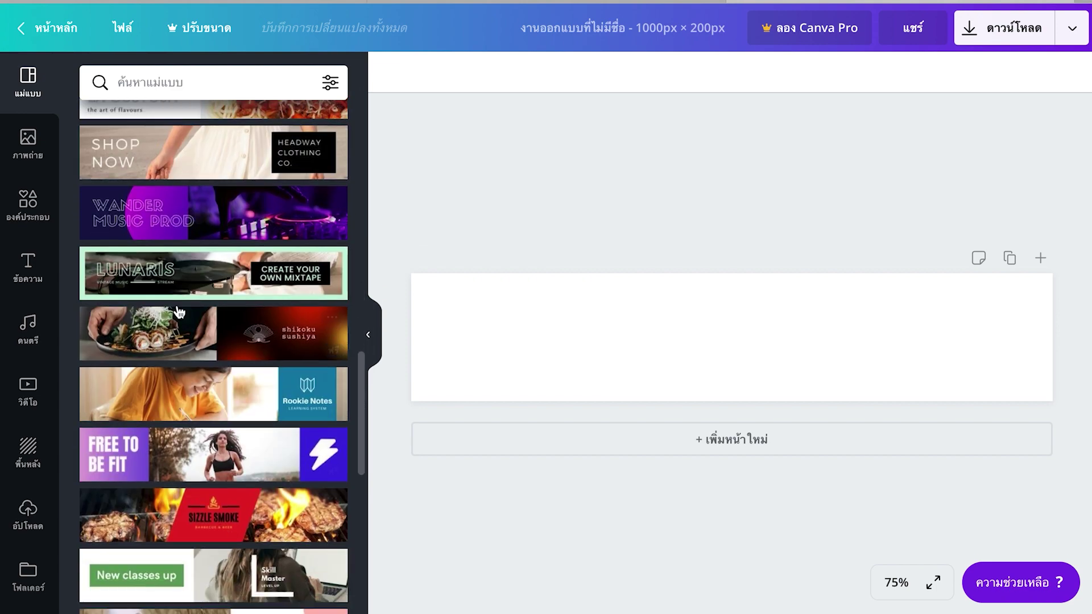
pyautogui.scroll(-1, 233, 331)
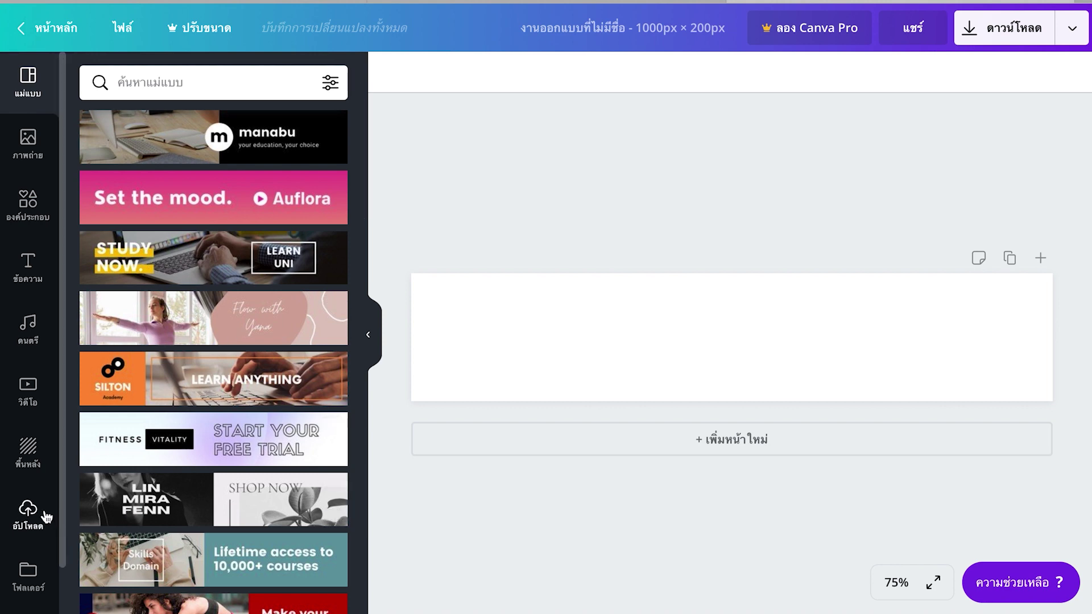
# Look through the photo library's category suggestions.
pyautogui.click(28, 142)
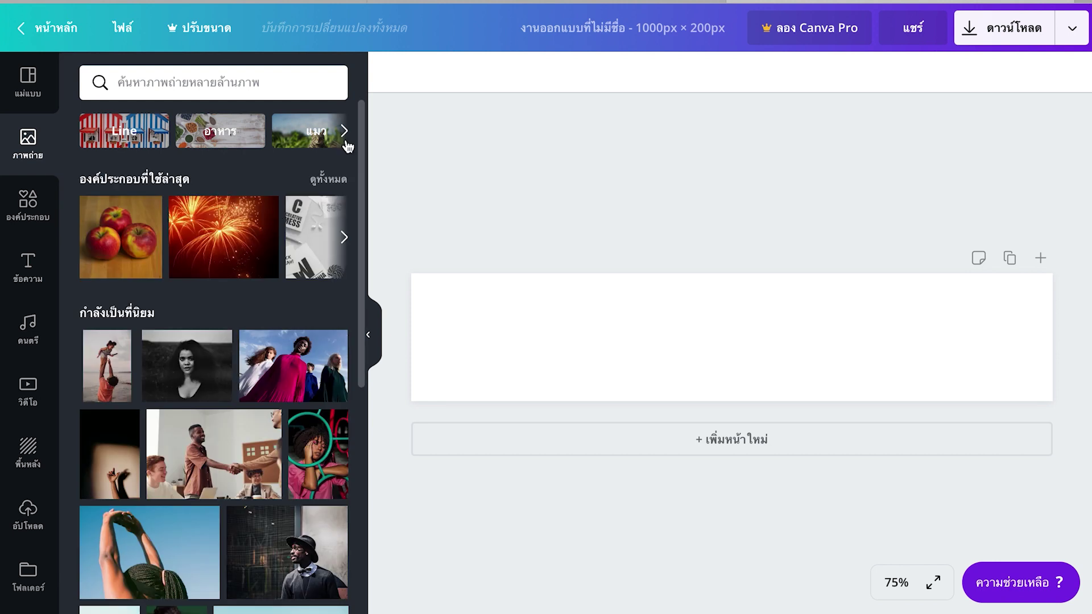
pyautogui.click(346, 133)
pyautogui.click(346, 133)
pyautogui.click(345, 132)
pyautogui.click(346, 132)
pyautogui.click(345, 132)
pyautogui.click(344, 132)
pyautogui.click(344, 132)
pyautogui.click(344, 132)
pyautogui.click(344, 132)
pyautogui.click(344, 132)
pyautogui.click(344, 132)
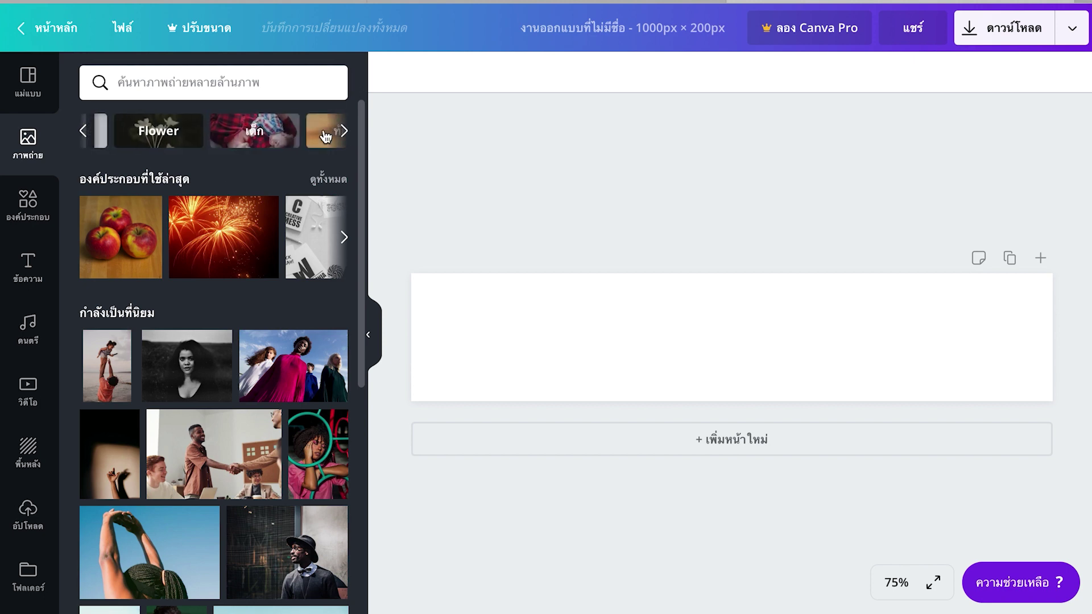
# Show the uploaded images and open the file chooser for uploading a picture, closing it without choosing a file.
pyautogui.click(28, 515)
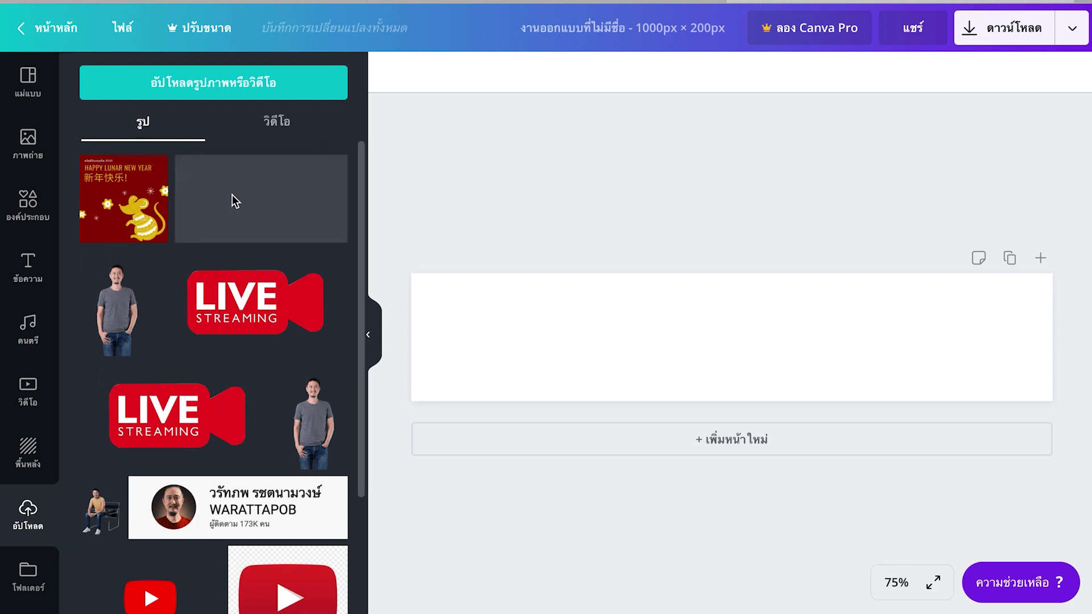
pyautogui.click(208, 87)
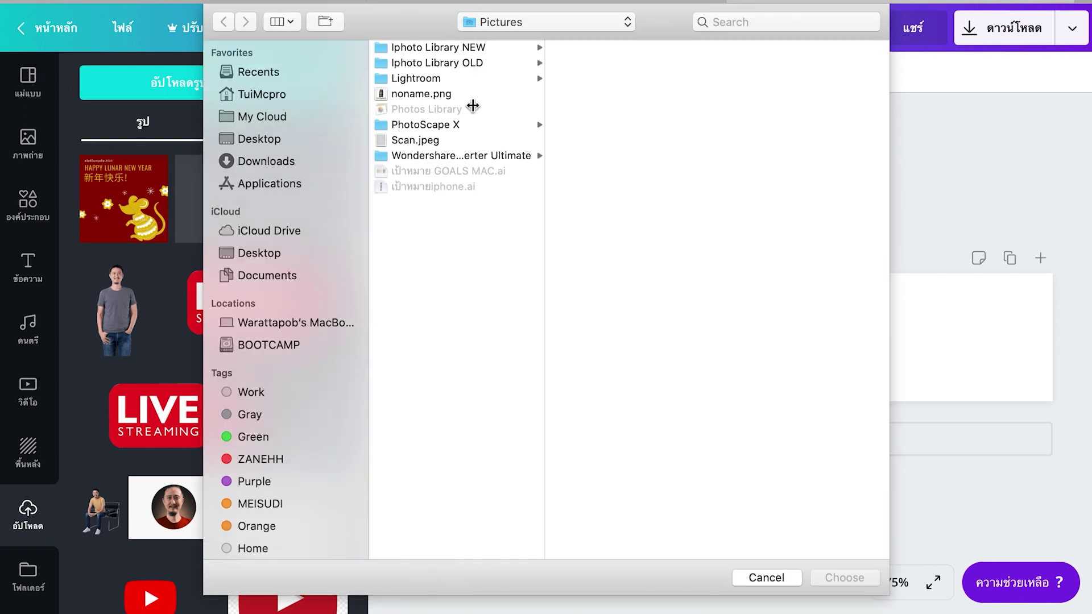
pyautogui.click(772, 578)
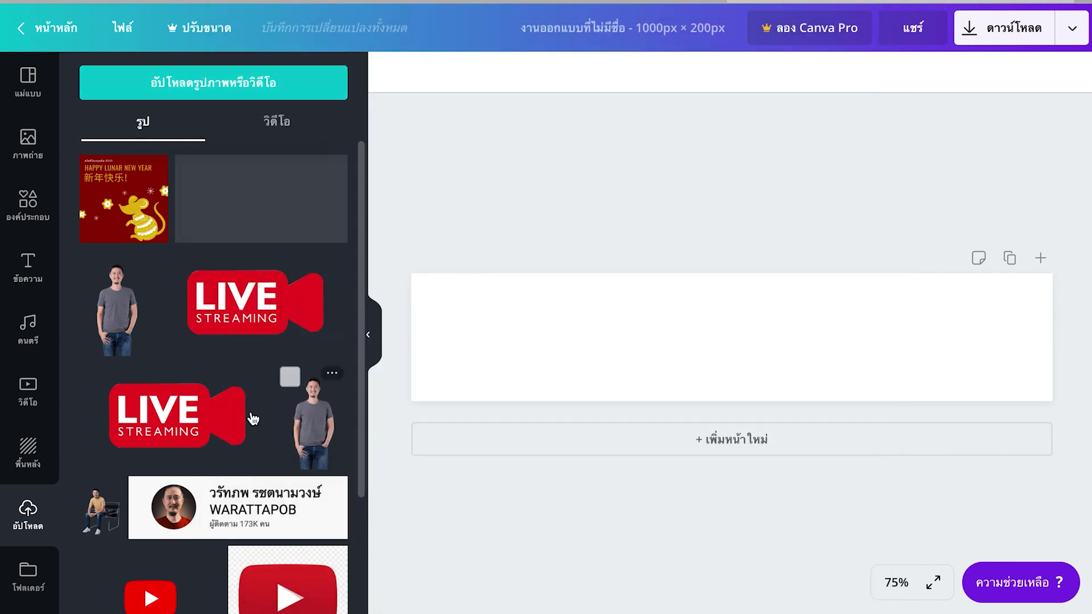
# Place the uploaded cut-out photo of the standing man on the banner and enlarge it so only head and shoulders show.
pyautogui.click(135, 321)
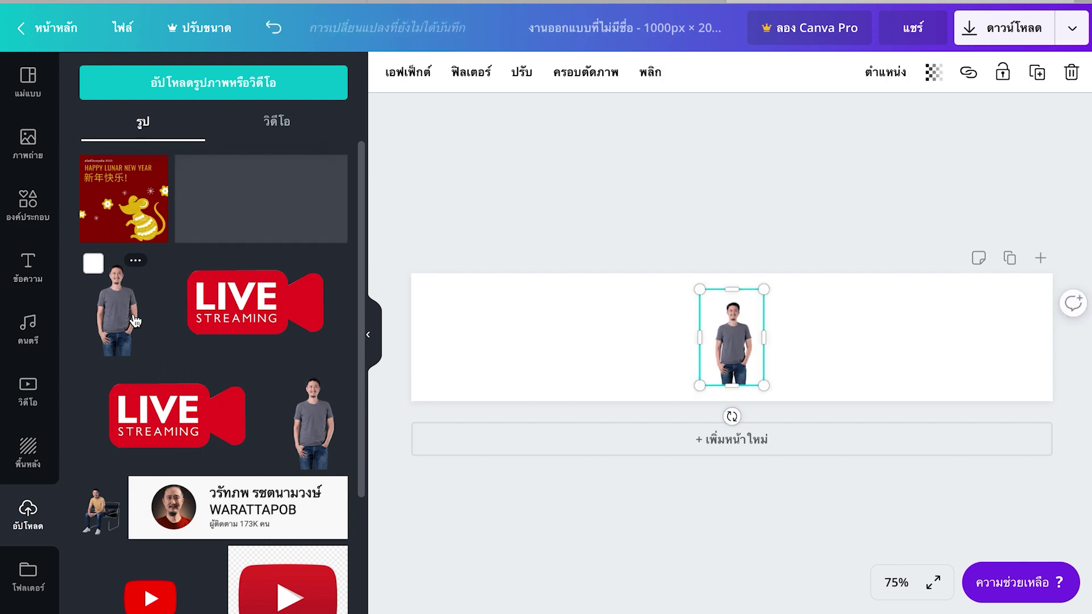
pyautogui.moveTo(701, 289); pyautogui.dragTo(622, 261)
pyautogui.moveTo(749, 349); pyautogui.dragTo(632, 386)
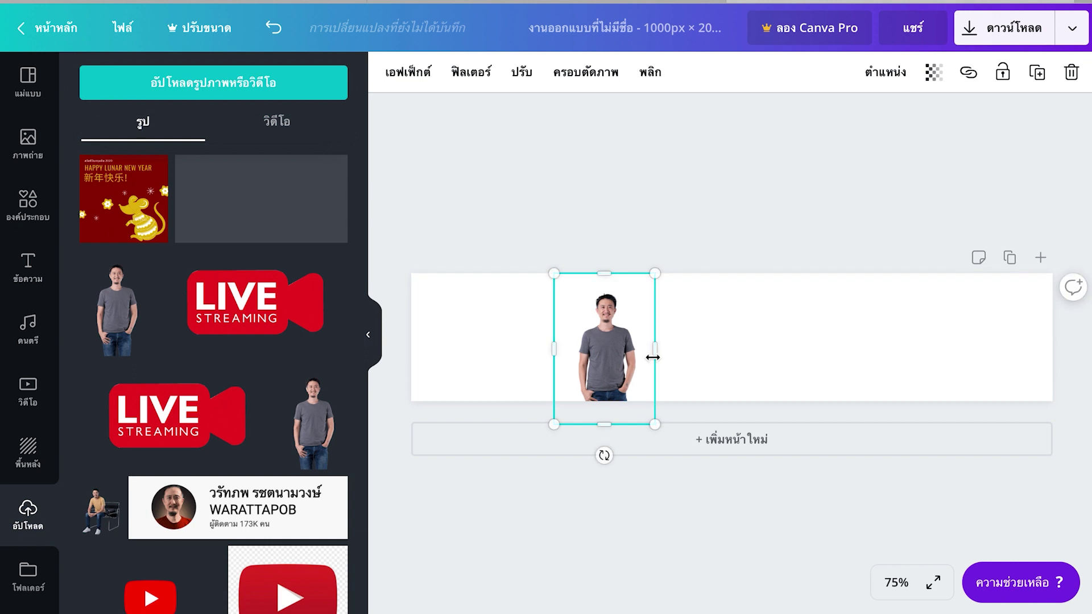
pyautogui.moveTo(652, 423); pyautogui.dragTo(797, 563)
pyautogui.moveTo(662, 381); pyautogui.dragTo(556, 347)
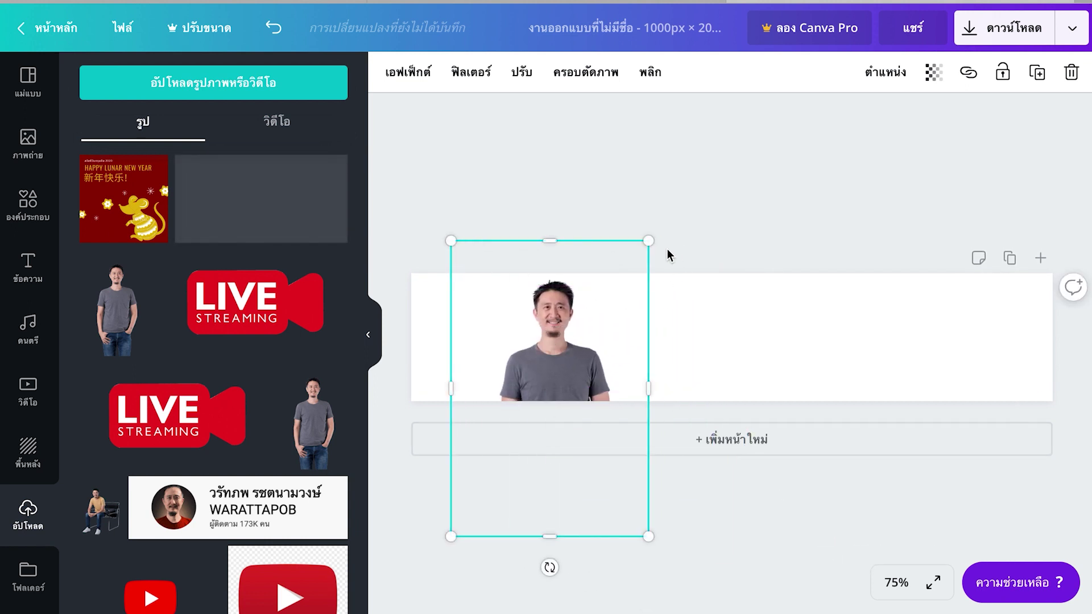
pyautogui.moveTo(650, 240); pyautogui.dragTo(759, 179)
pyautogui.moveTo(604, 320); pyautogui.dragTo(597, 382)
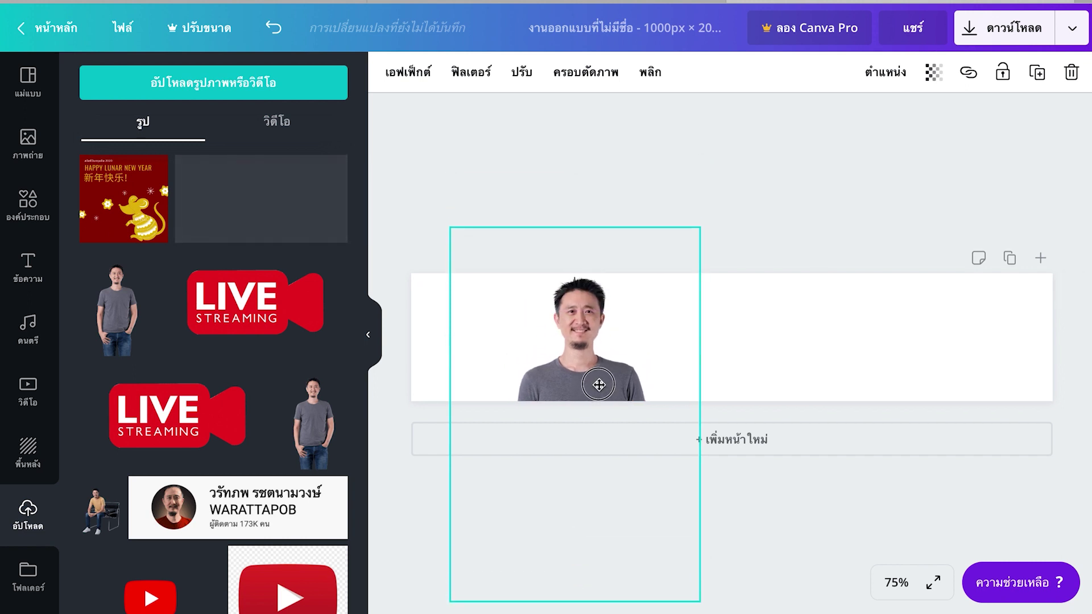
pyautogui.click(612, 193)
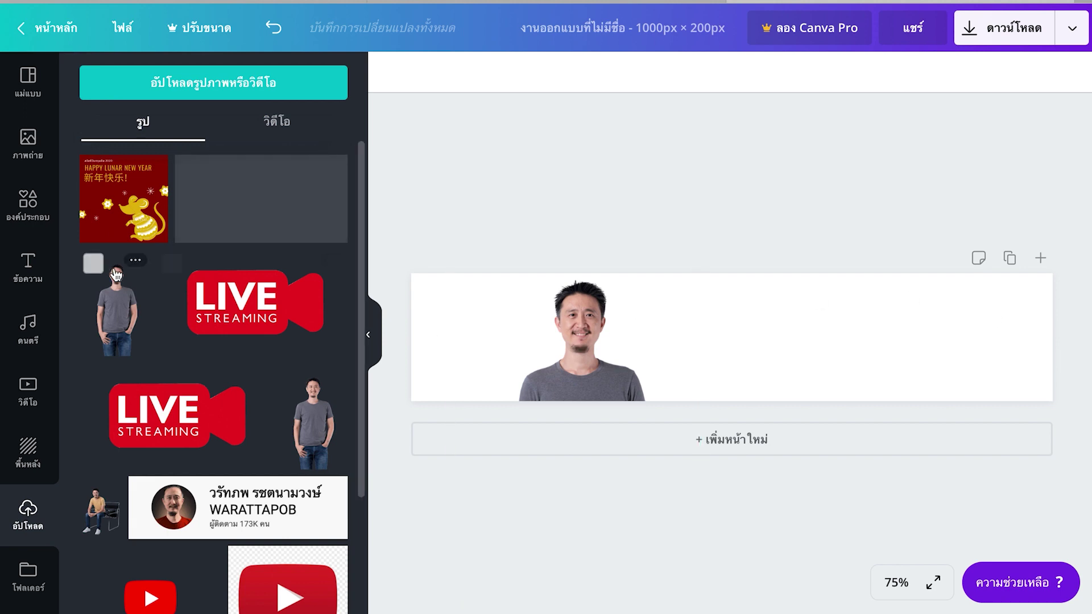
# Search the photos for "ท้องฟ้า", add the pink sky photo and make it fill the banner behind the portrait.
pyautogui.click(28, 75)
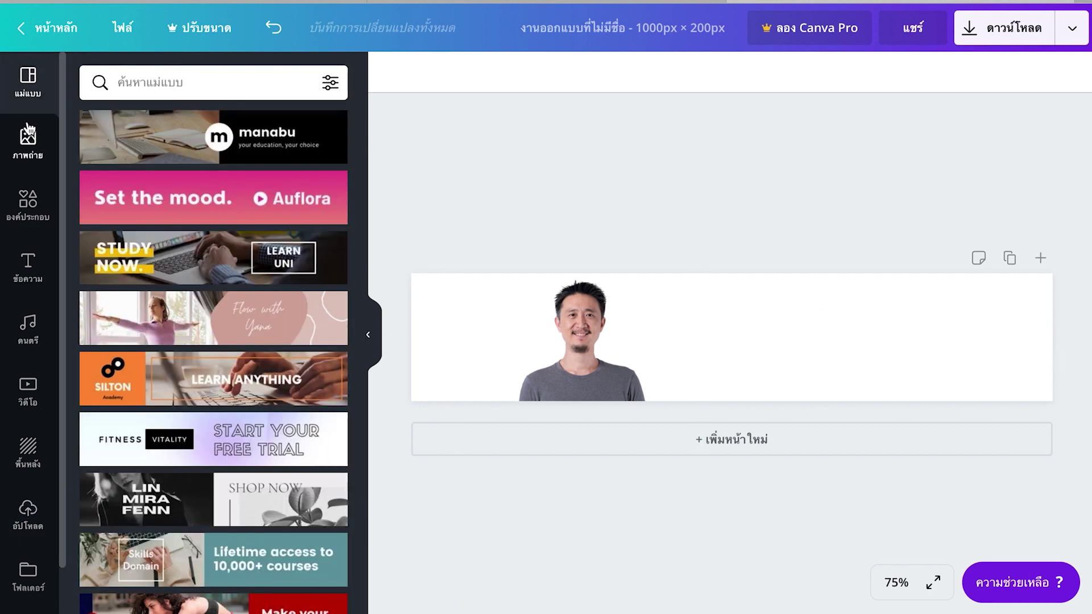
pyautogui.click(30, 147)
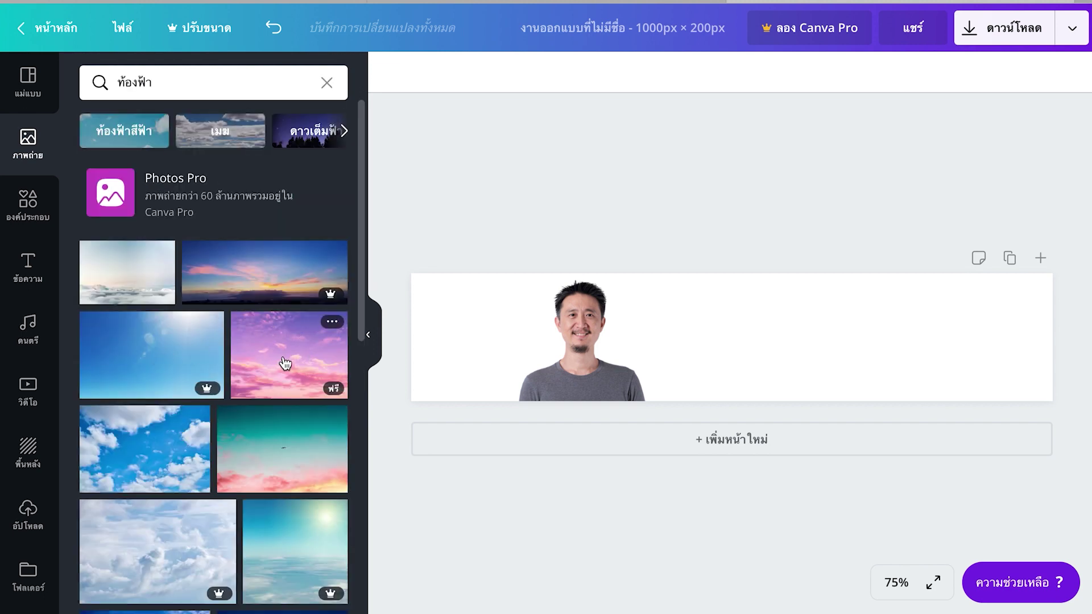
pyautogui.click(264, 368)
pyautogui.moveTo(663, 287); pyautogui.dragTo(367, 179)
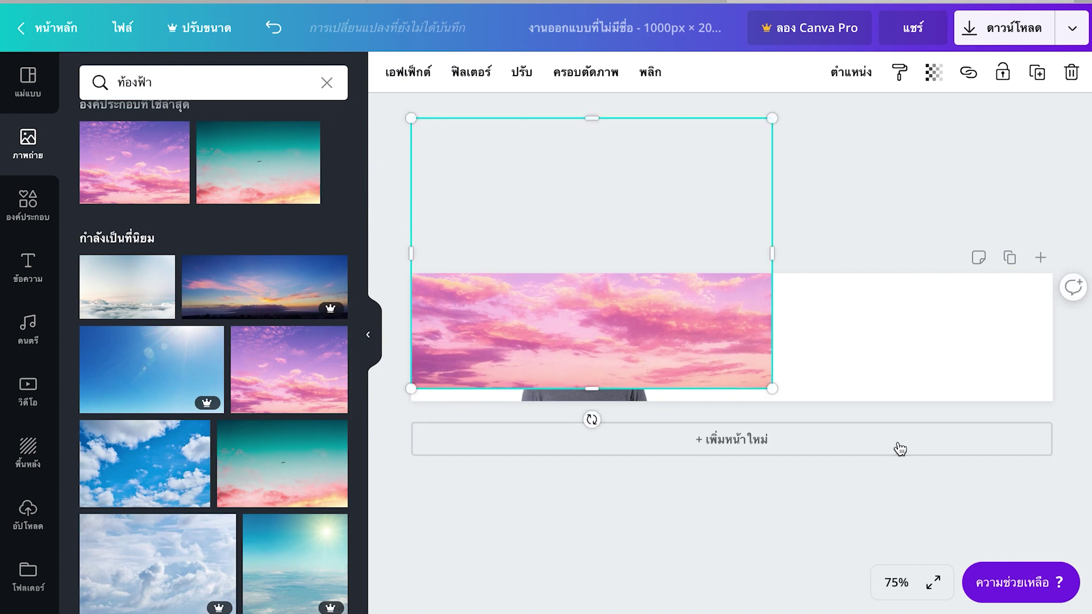
pyautogui.moveTo(771, 388); pyautogui.dragTo(1083, 455)
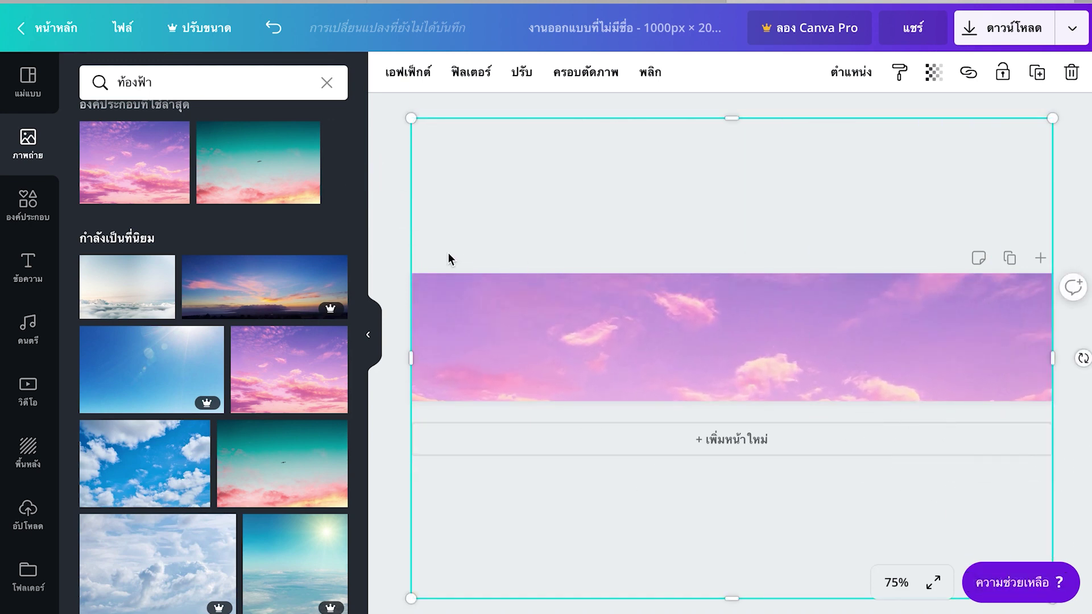
pyautogui.click(388, 225)
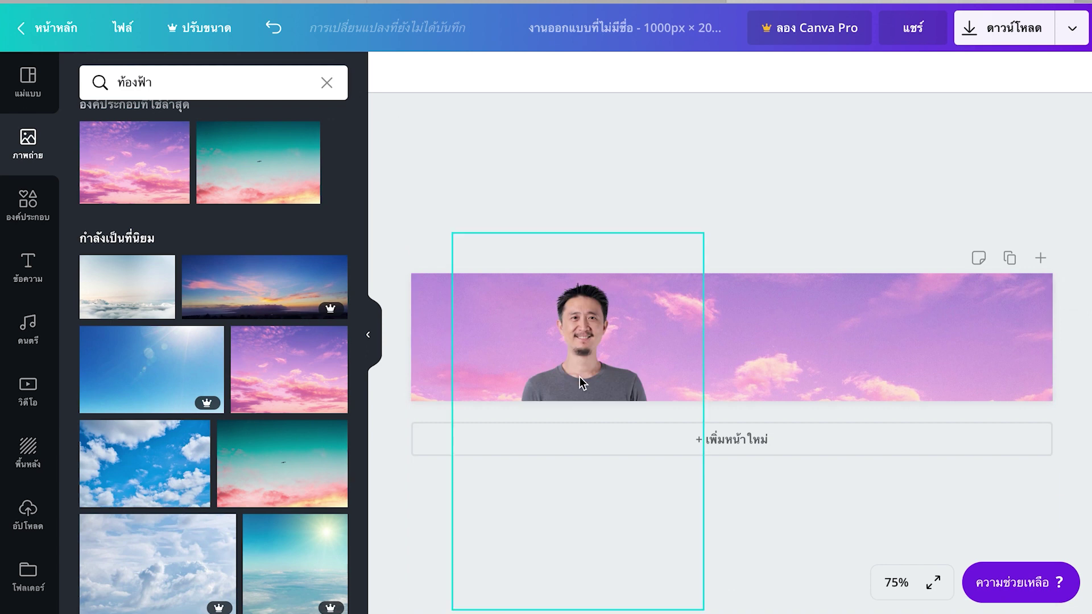
# Move the portrait around over the sky background, keeping the head and shoulders visible in the banner's left part.
pyautogui.moveTo(579, 376)
pyautogui.mouseDown()
pyautogui.moveTo(539, 375)
pyautogui.moveTo(567, 378)
pyautogui.mouseUp()
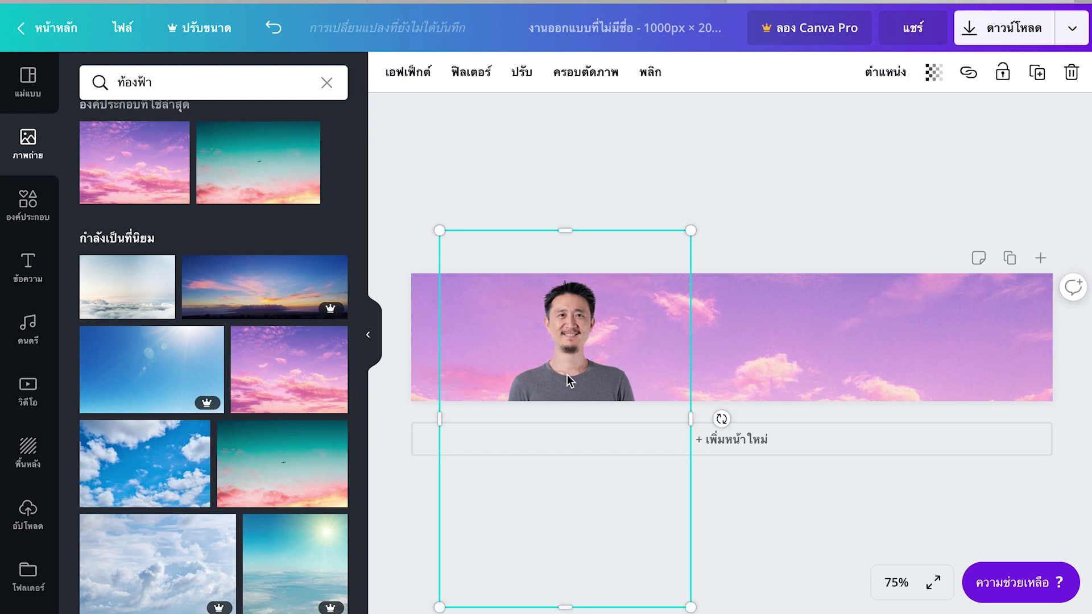
pyautogui.moveTo(546, 295)
pyautogui.mouseDown()
pyautogui.moveTo(565, 244)
pyautogui.moveTo(563, 334)
pyautogui.moveTo(554, 314)
pyautogui.mouseUp()
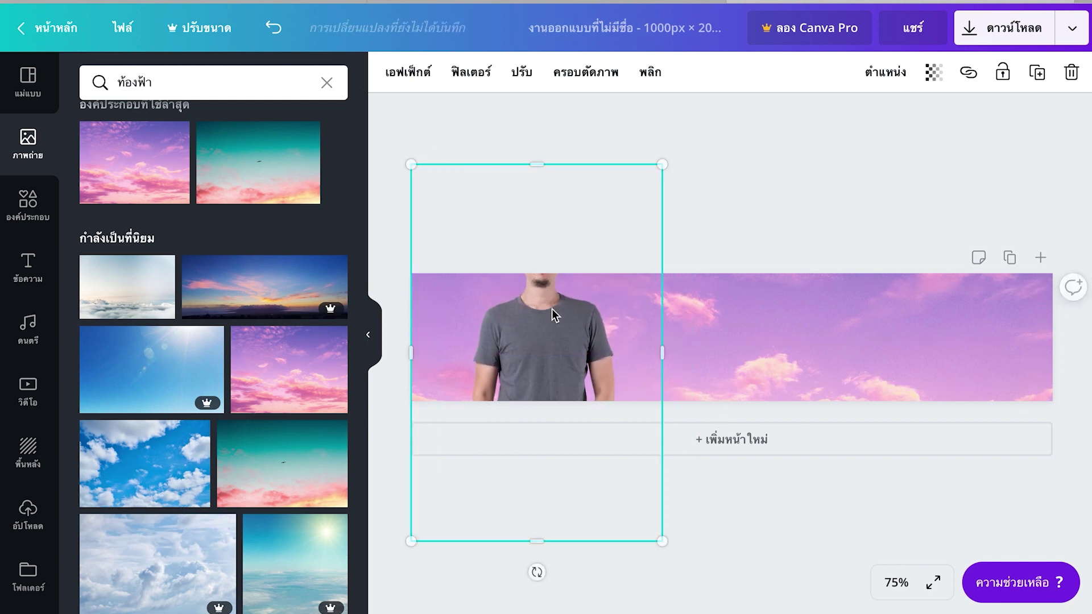
pyautogui.click(804, 329)
pyautogui.moveTo(804, 329); pyautogui.dragTo(986, 328)
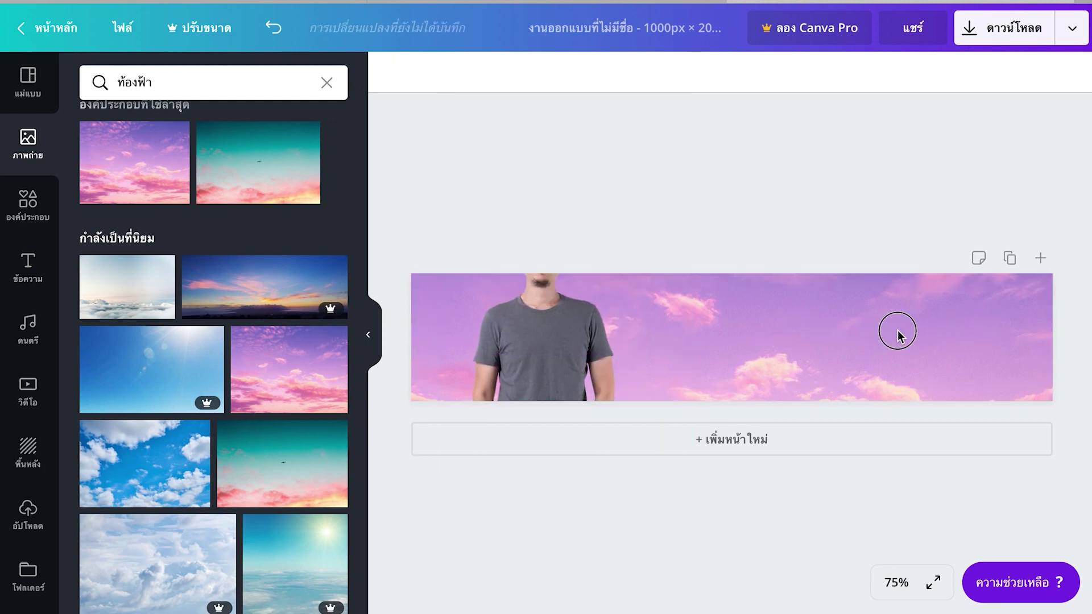
pyautogui.click(922, 365)
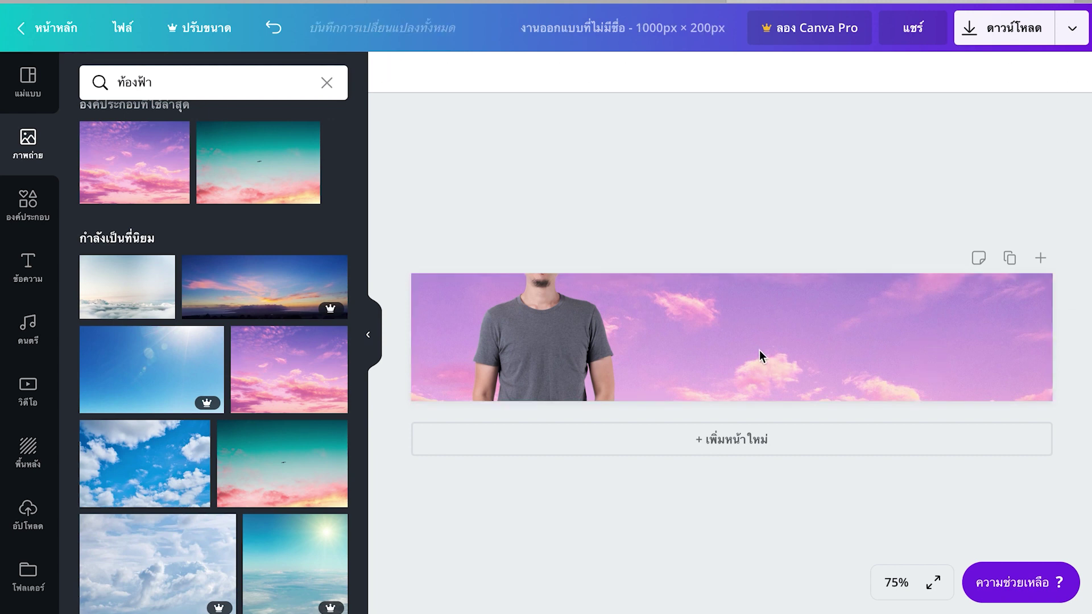
pyautogui.click(461, 336)
pyautogui.moveTo(514, 363); pyautogui.dragTo(548, 368)
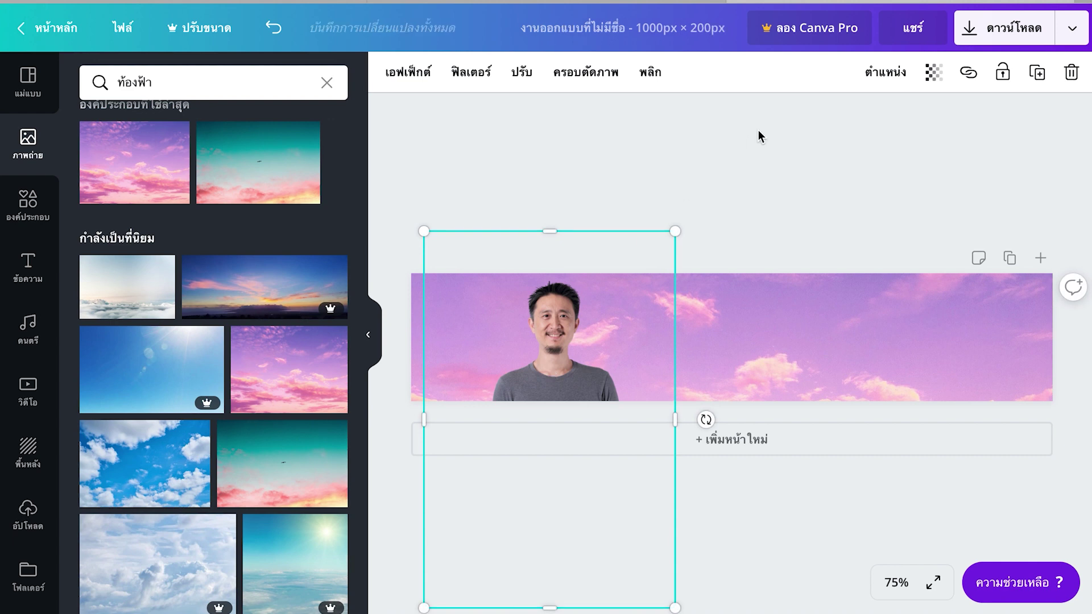
# Delete the pink sky background and add the pink sky photo again as a small picture just right of the banner's centre.
pyautogui.click(736, 319)
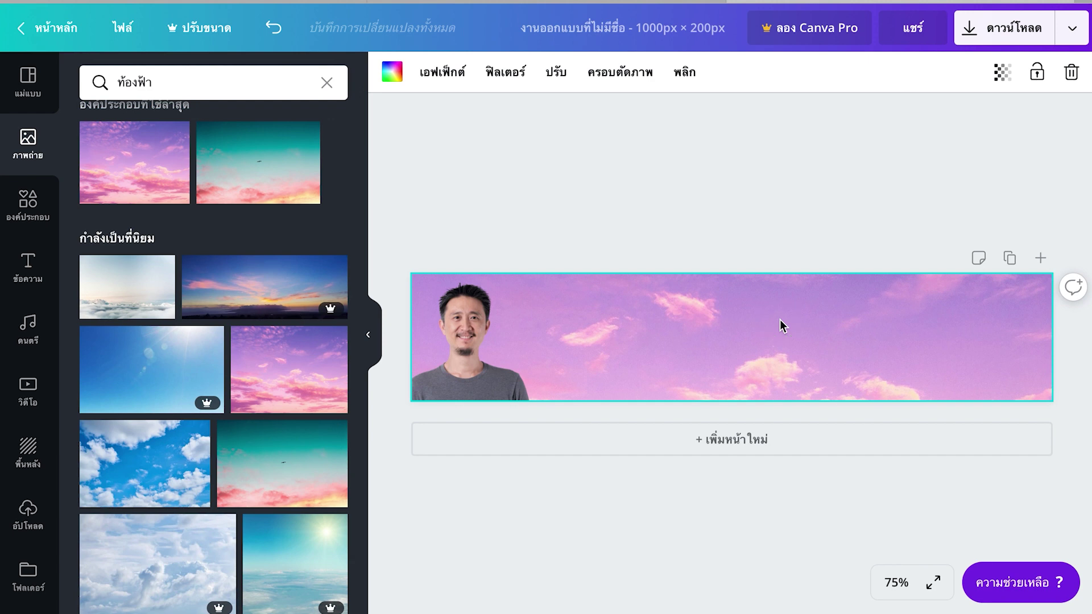
pyautogui.click(1071, 74)
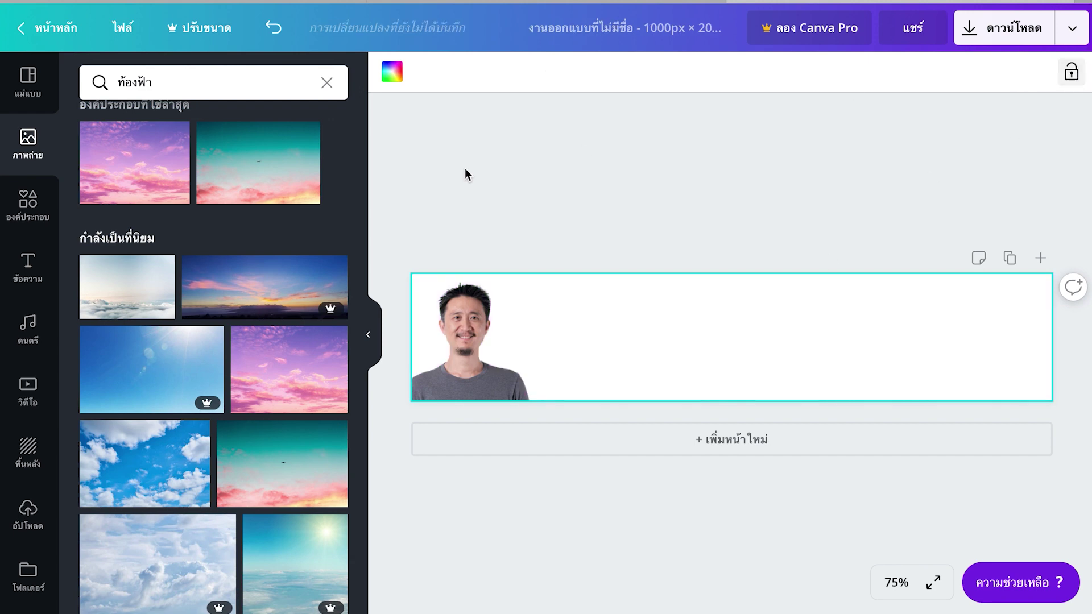
pyautogui.click(142, 163)
pyautogui.moveTo(700, 346); pyautogui.dragTo(779, 331)
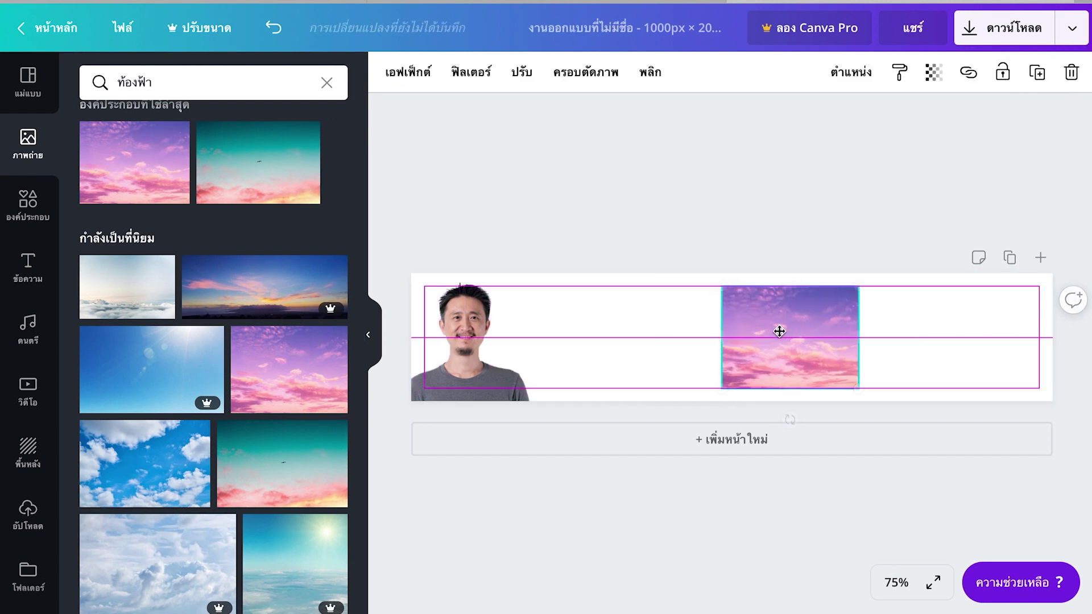
# Add the teal sky photo and slide it and the pink sky photo over each other to show their stacking.
pyautogui.click(287, 182)
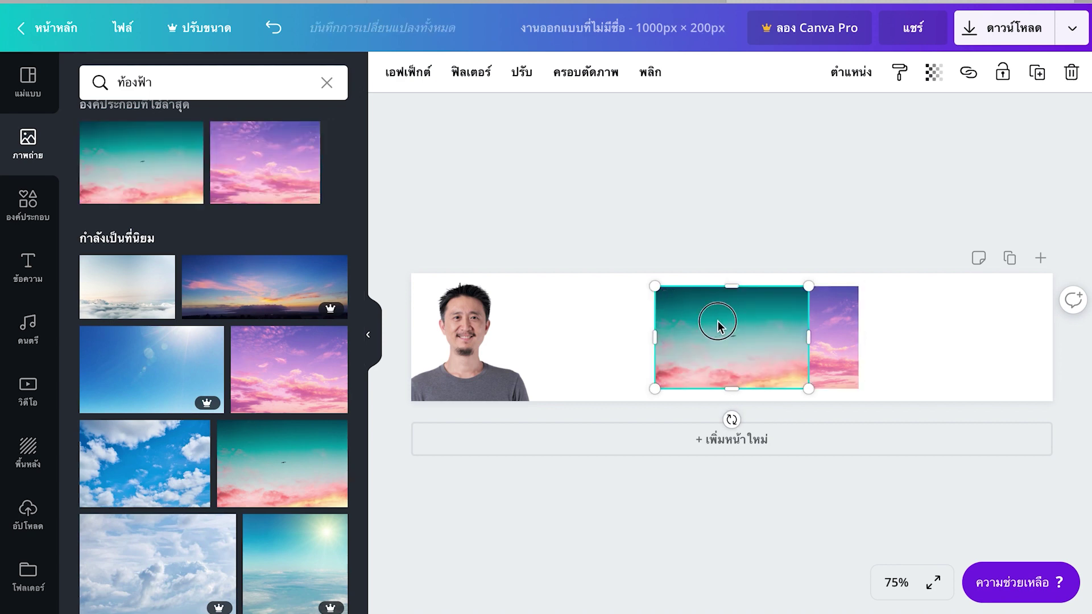
pyautogui.moveTo(733, 327); pyautogui.dragTo(663, 321)
pyautogui.click(785, 317)
pyautogui.moveTo(831, 317); pyautogui.dragTo(873, 311)
pyautogui.moveTo(690, 321); pyautogui.dragTo(806, 319)
pyautogui.click(890, 317)
pyautogui.moveTo(889, 317); pyautogui.dragTo(731, 322)
pyautogui.click(831, 317)
pyautogui.moveTo(831, 317); pyautogui.dragTo(852, 316)
# Move the teal sky photo left so it overlaps only part of the pink sky photo, and select the pink one.
pyautogui.moveTo(696, 329); pyautogui.dragTo(746, 233)
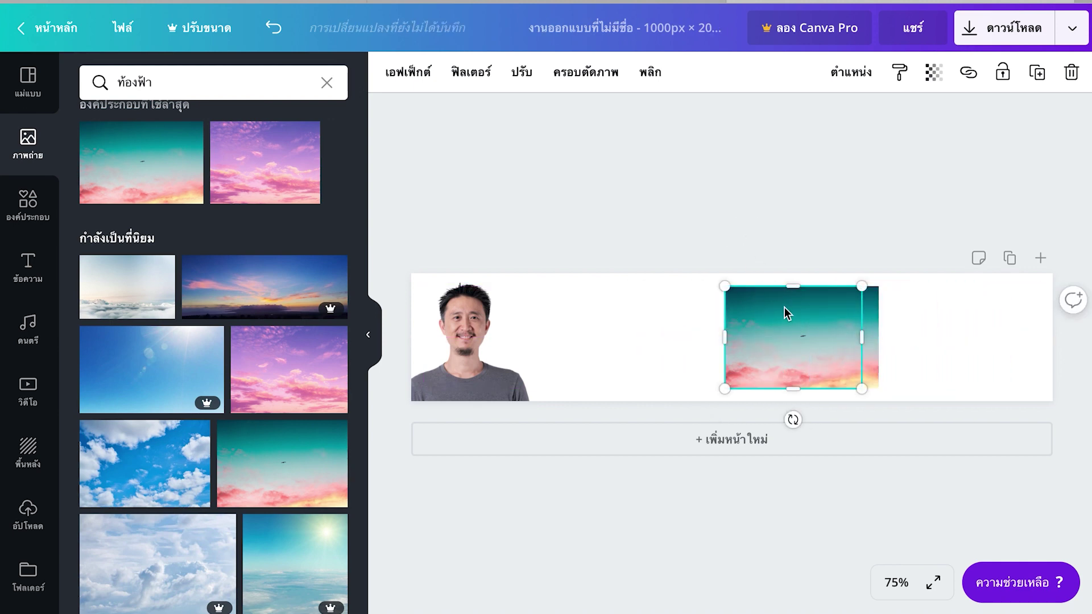
pyautogui.moveTo(771, 337); pyautogui.dragTo(748, 340)
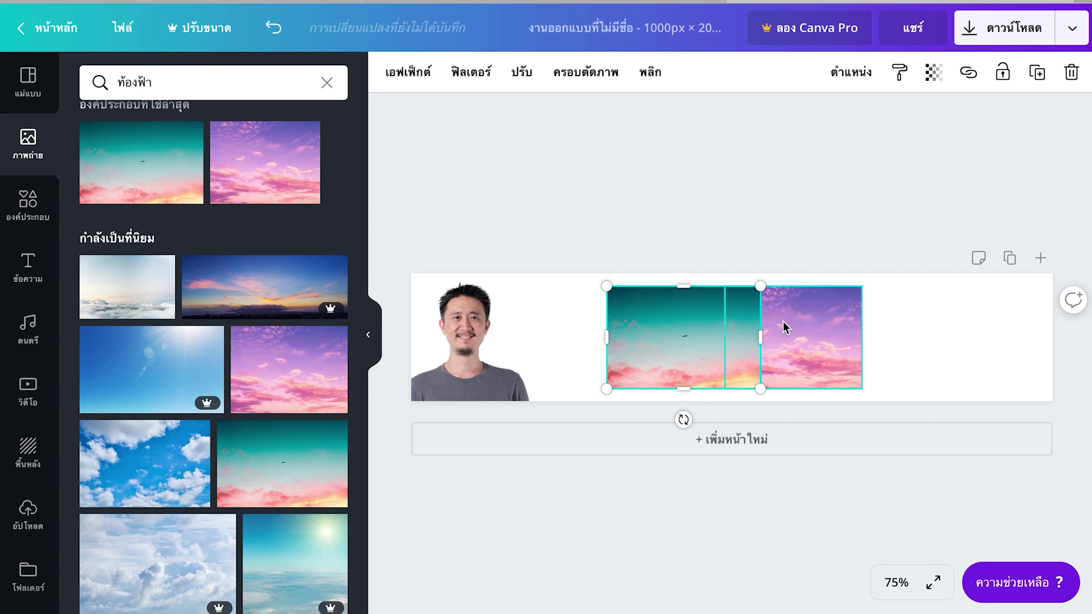
pyautogui.click(819, 327)
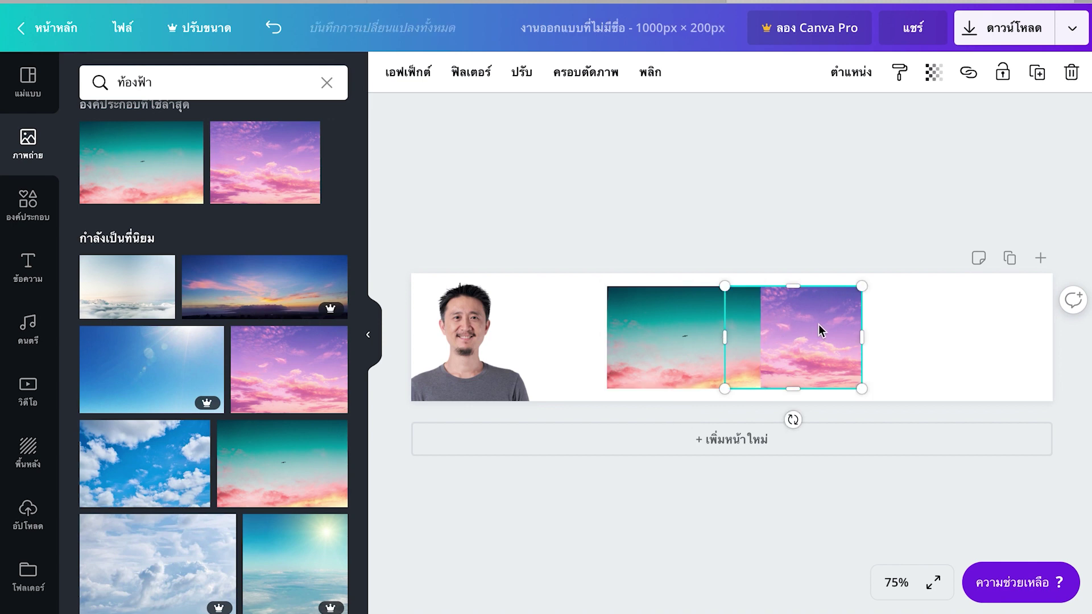
# Bring the pink sky photo forward over the teal sky photo, and send it backward behind the teal one again.
pyautogui.click(847, 74)
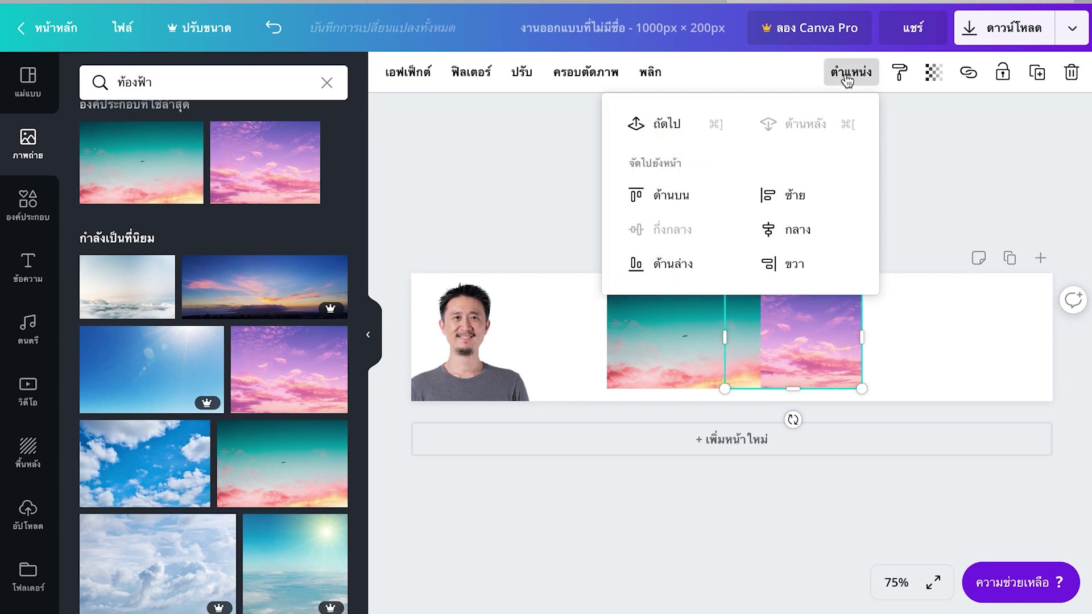
pyautogui.click(669, 126)
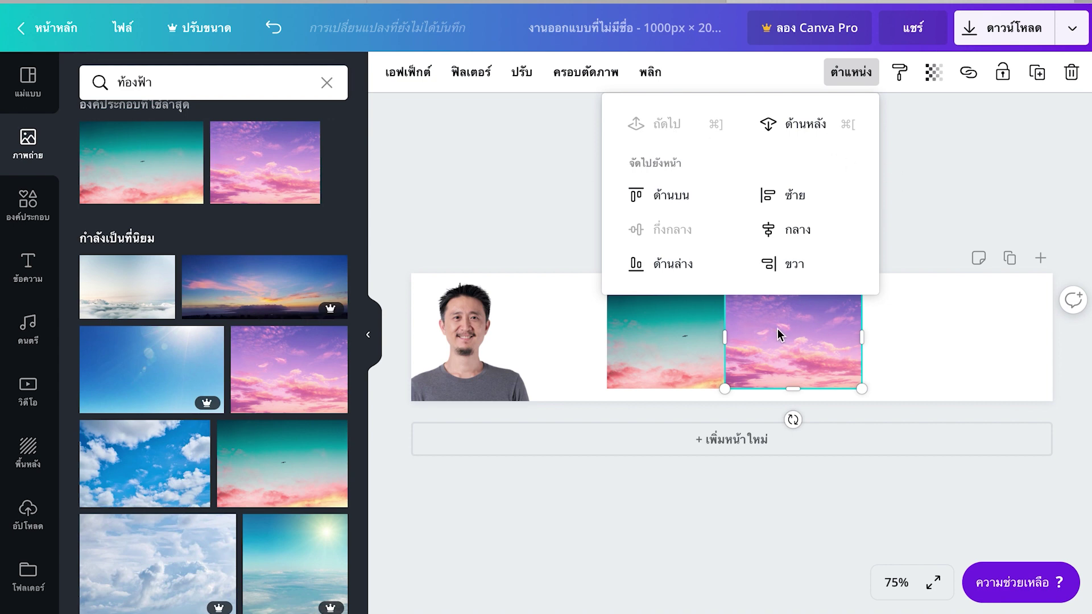
pyautogui.click(915, 149)
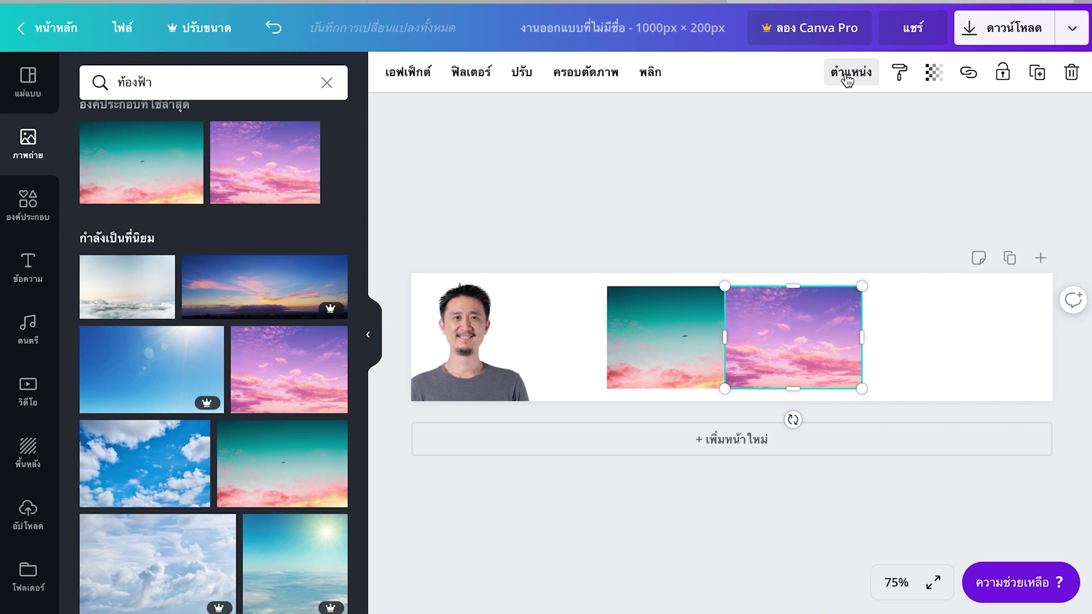
pyautogui.click(848, 81)
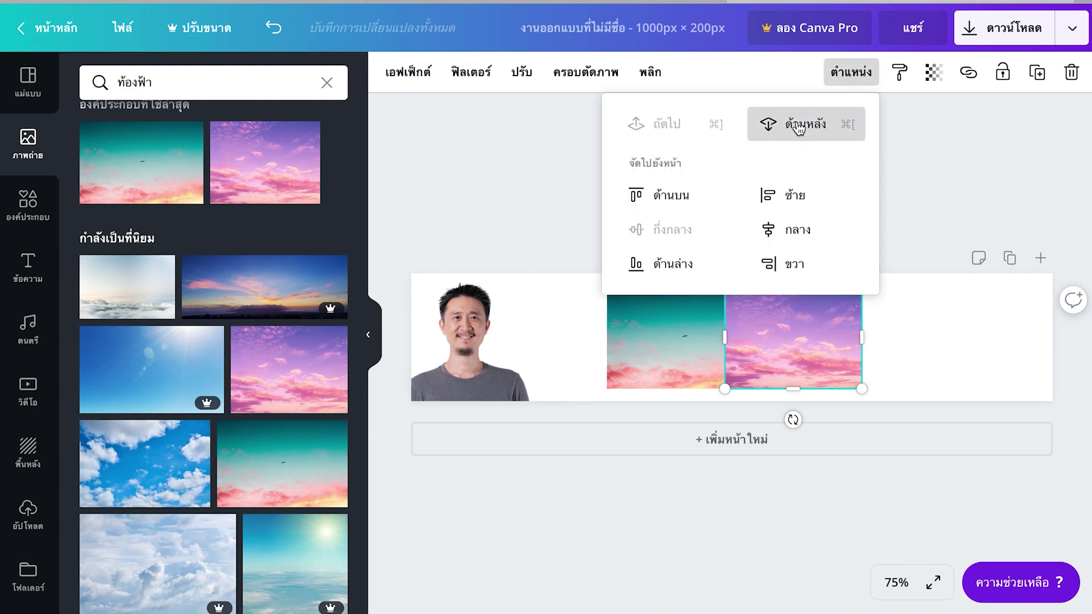
pyautogui.click(799, 125)
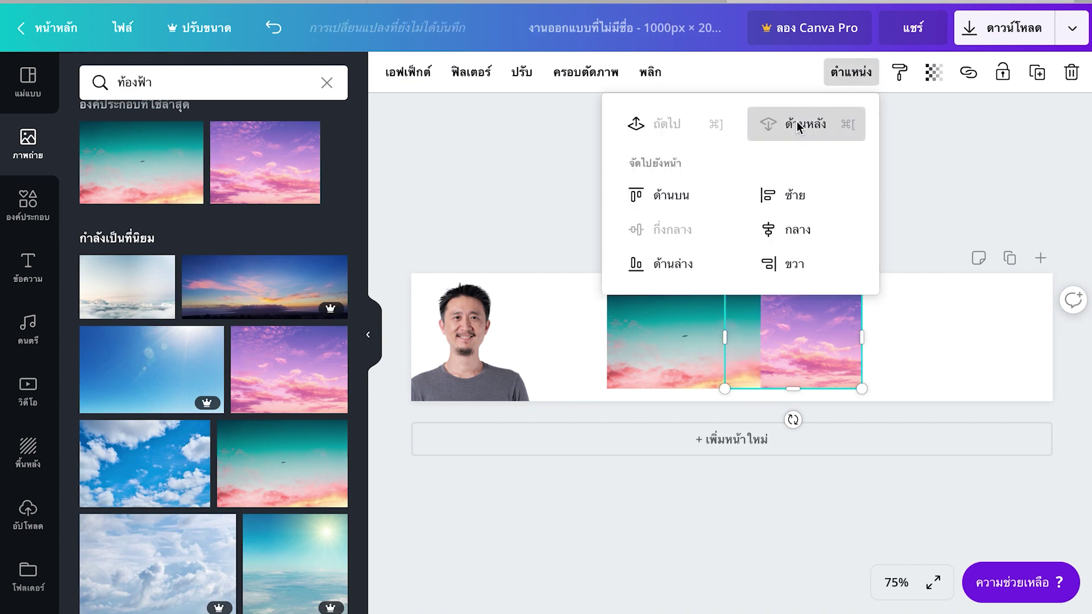
pyautogui.click(931, 170)
pyautogui.press('Escape')
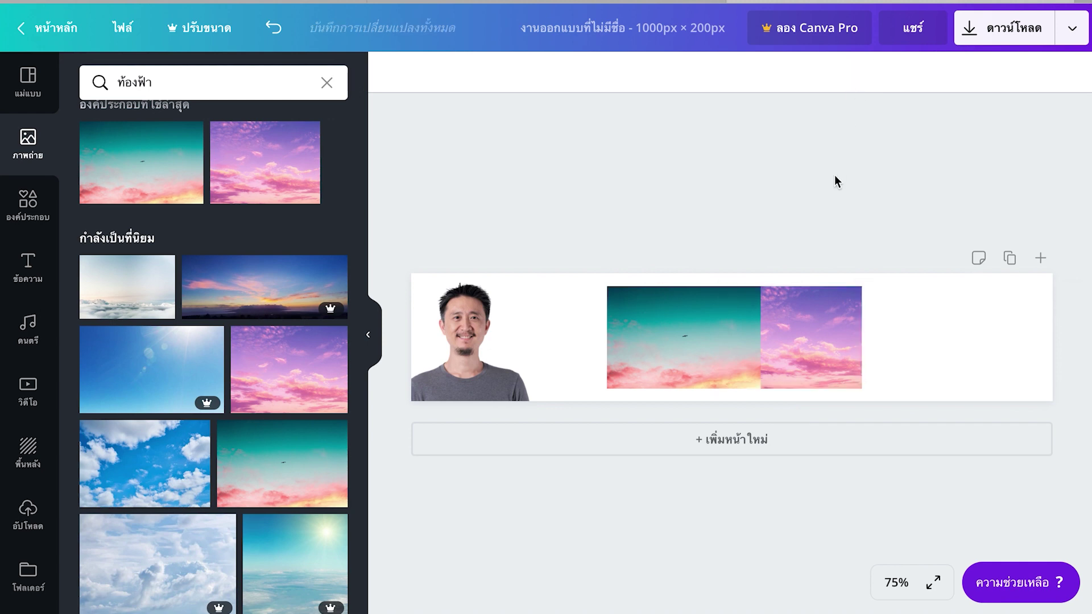
# Try the right and left page alignments on the pink sky photo, and align it to the banner's bottom and horizontal centre.
pyautogui.click(790, 377)
pyautogui.click(851, 73)
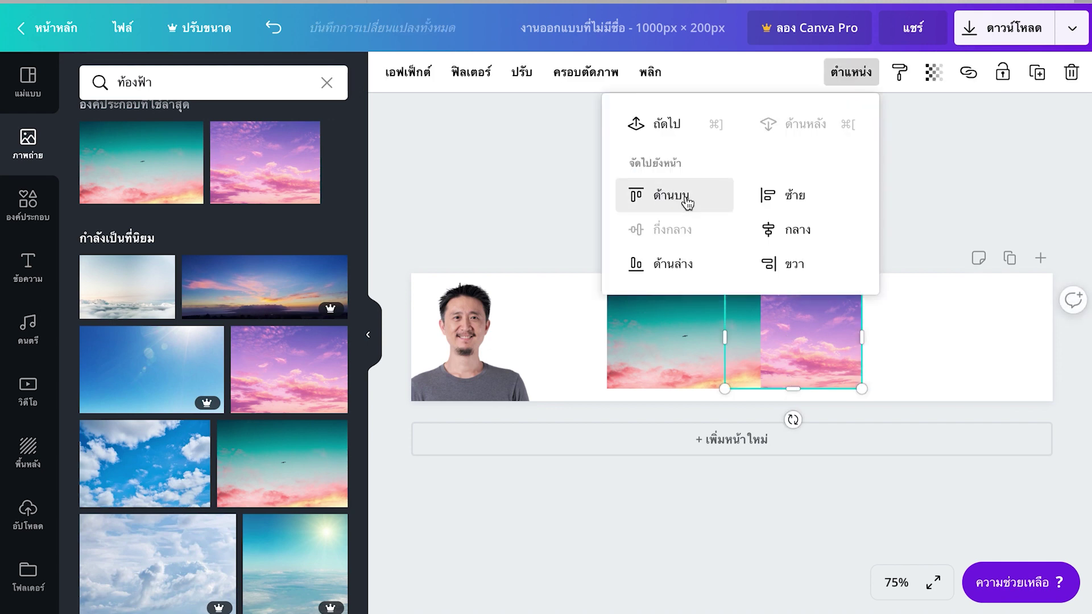
pyautogui.click(795, 267)
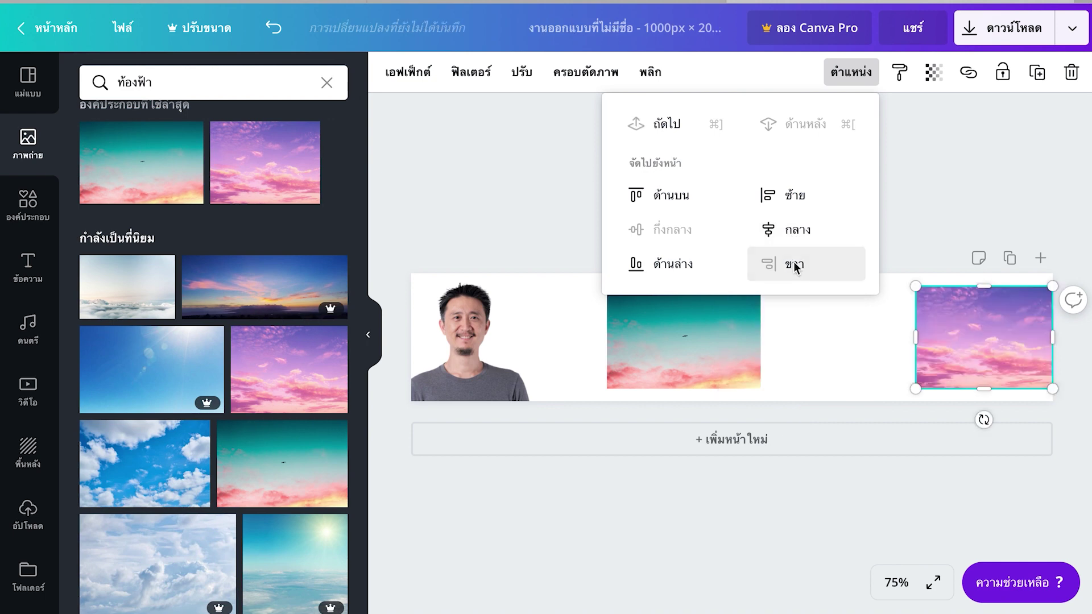
pyautogui.click(794, 196)
pyautogui.click(671, 267)
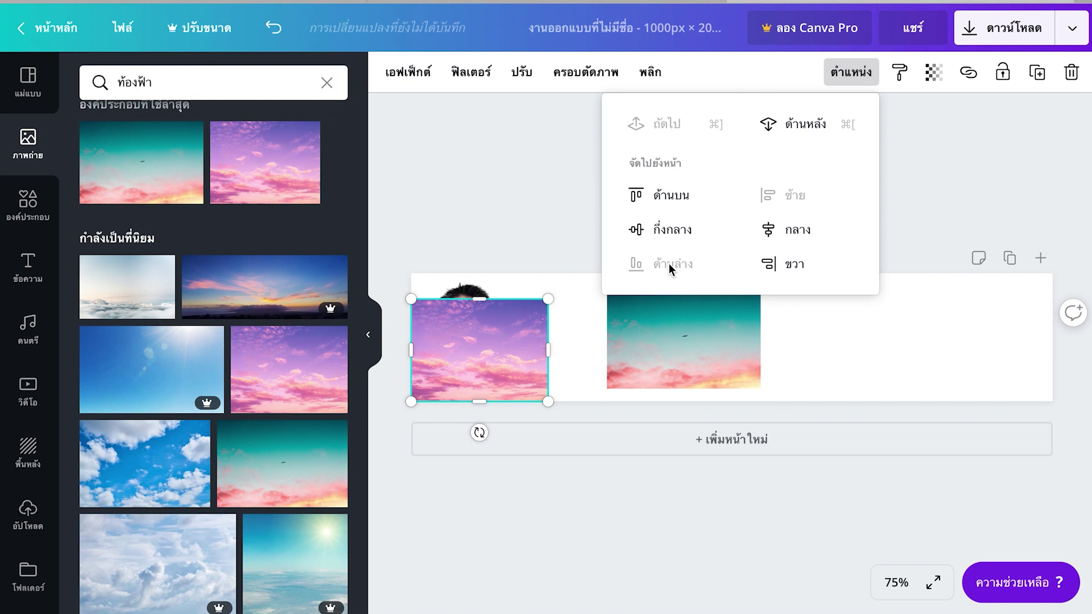
pyautogui.click(789, 233)
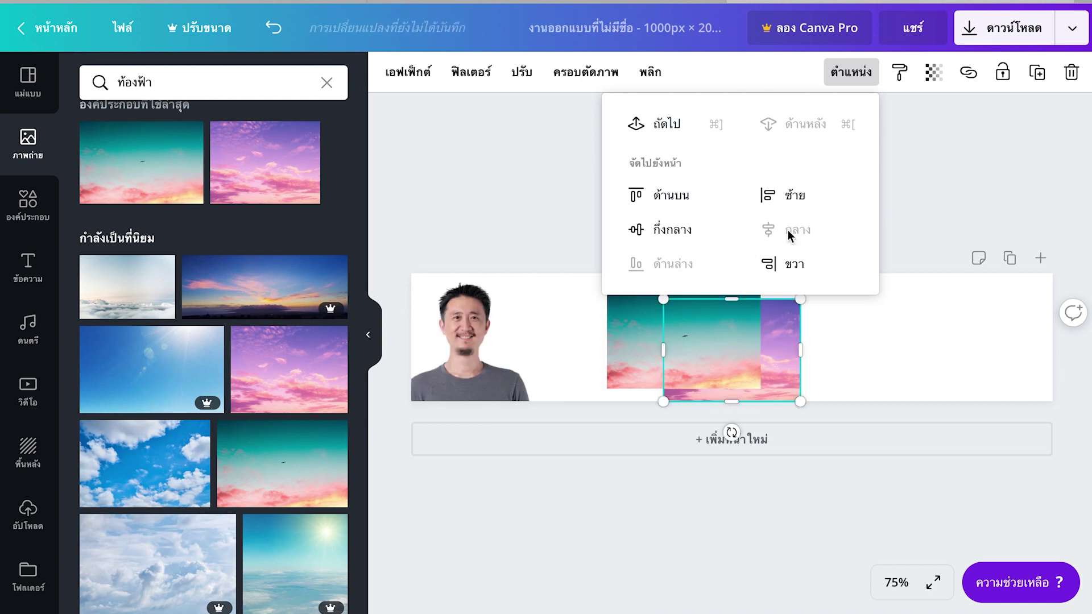
pyautogui.click(938, 166)
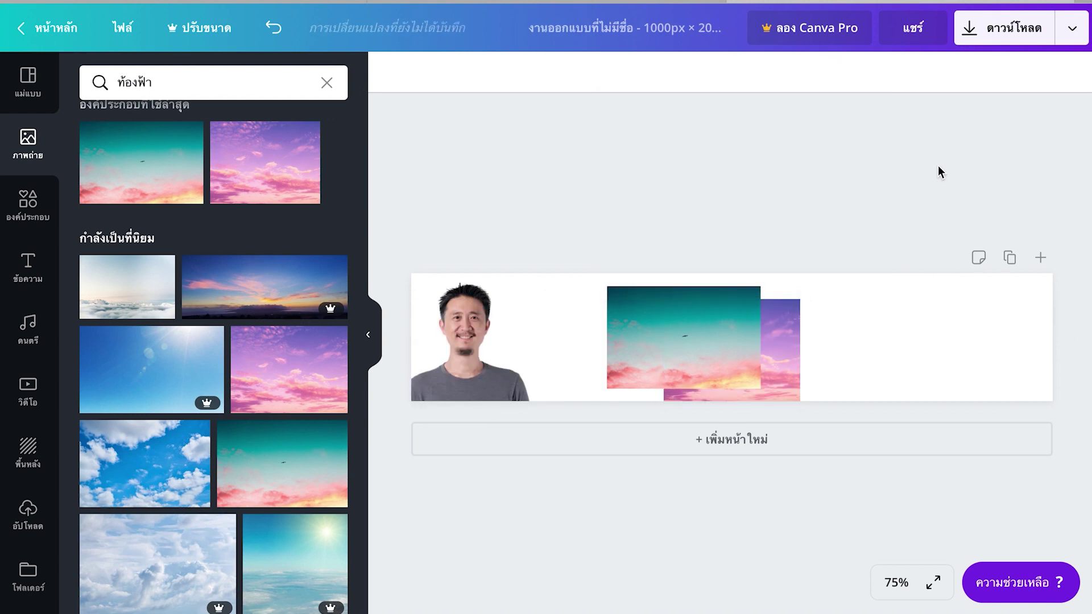
# Move the pink sky photo up level with the teal sky photo, and delete the teal one.
pyautogui.click(786, 329)
pyautogui.moveTo(786, 333)
pyautogui.mouseDown()
pyautogui.moveTo(748, 302)
pyautogui.moveTo(792, 310)
pyautogui.moveTo(786, 349)
pyautogui.moveTo(784, 326)
pyautogui.moveTo(814, 319)
pyautogui.moveTo(810, 302)
pyautogui.moveTo(773, 303)
pyautogui.moveTo(783, 304)
pyautogui.moveTo(782, 331)
pyautogui.moveTo(779, 317)
pyautogui.mouseUp()
pyautogui.click(633, 312)
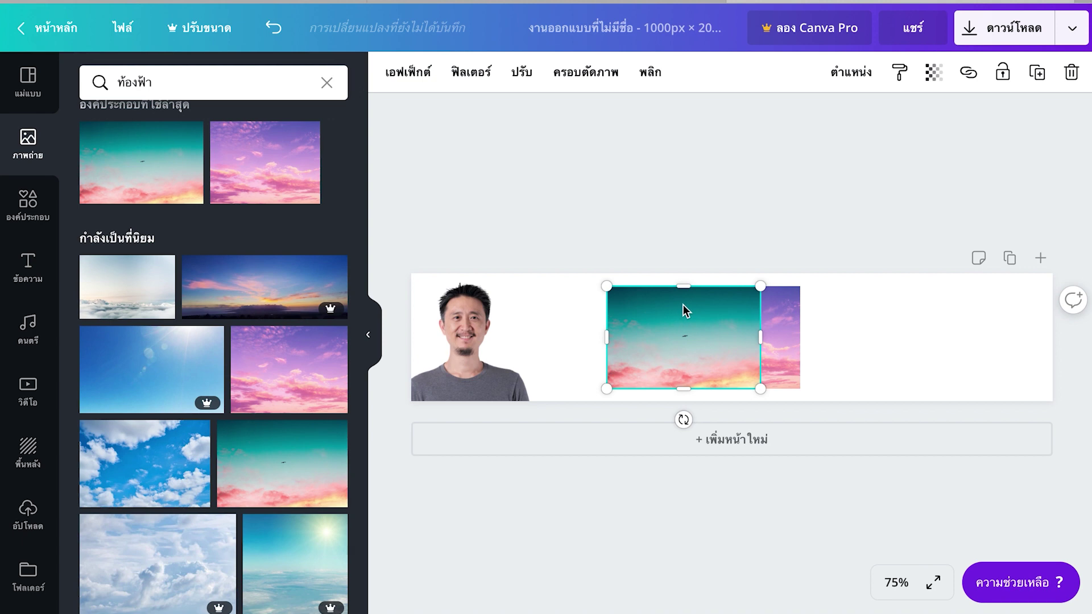
pyautogui.press('Delete')
# Enlarge the pink sky photo to fill the whole banner behind the portrait, and move the portrait further right.
pyautogui.click(664, 358)
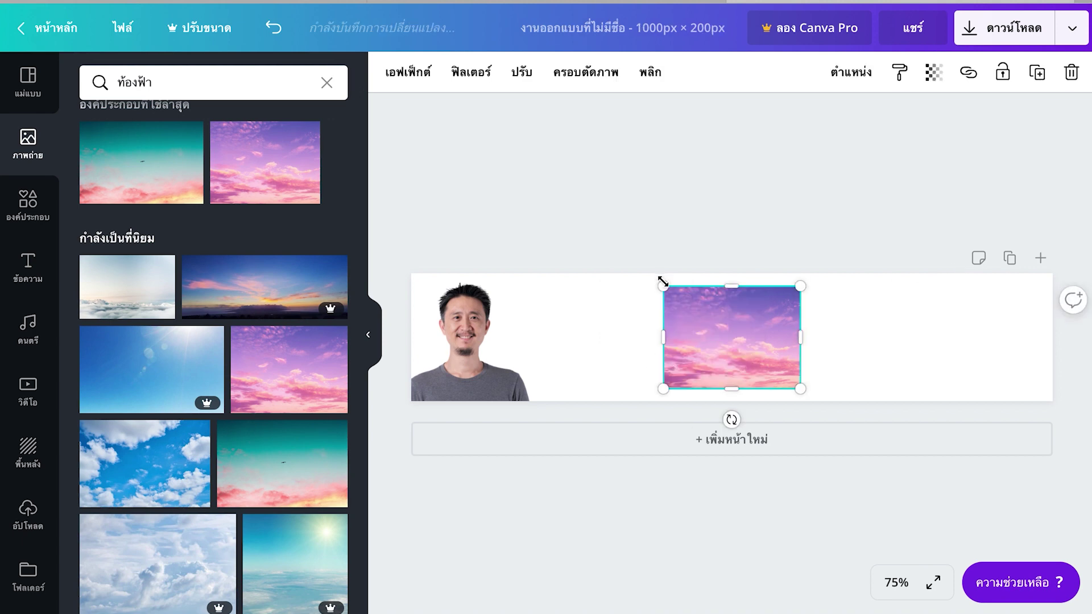
pyautogui.moveTo(460, 252); pyautogui.dragTo(360, 164)
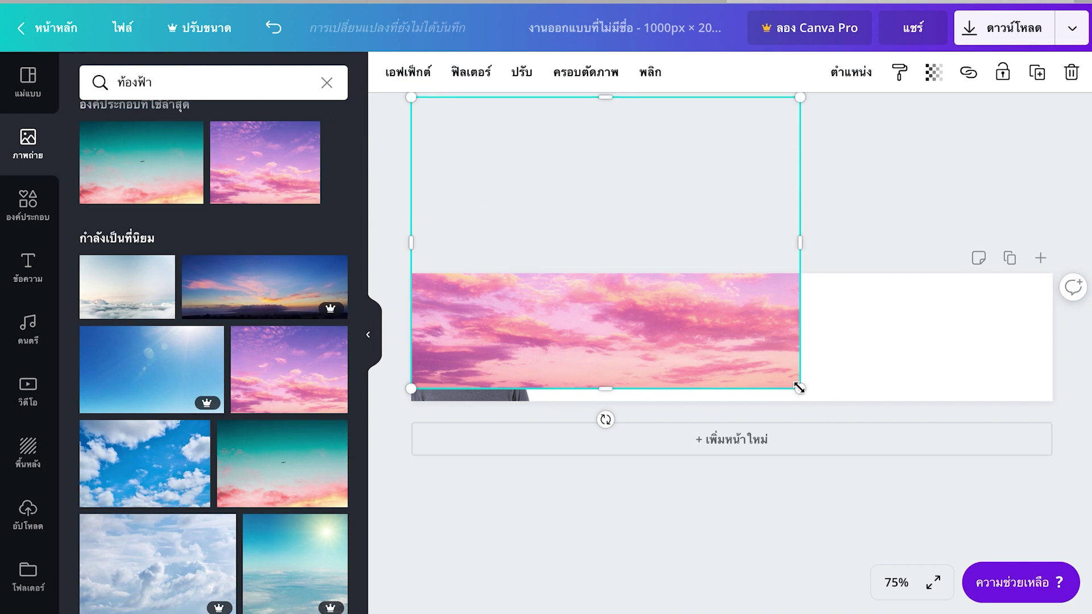
pyautogui.moveTo(996, 456); pyautogui.dragTo(1039, 512)
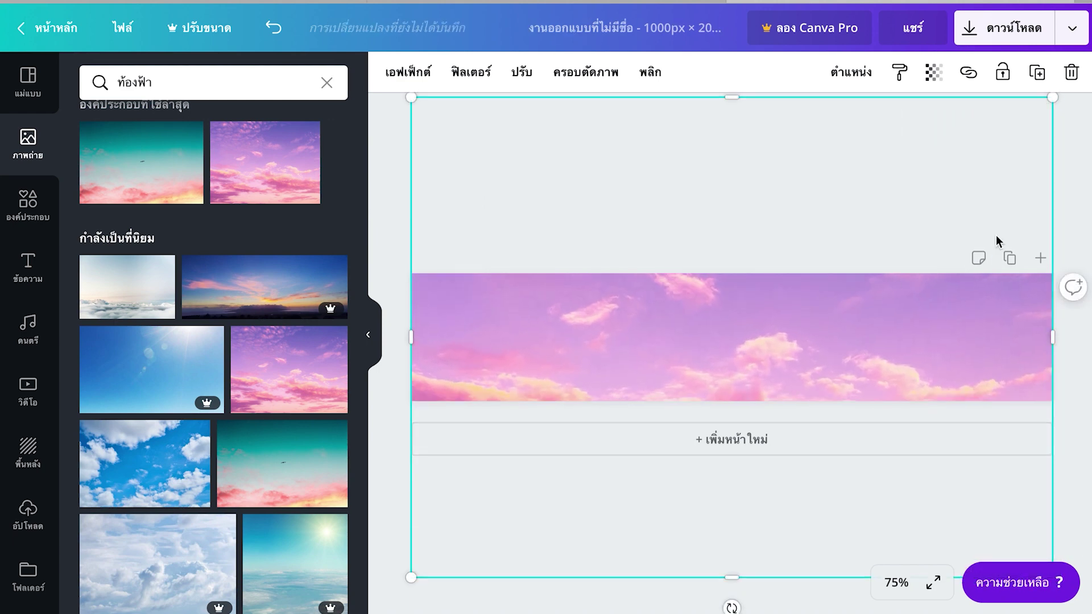
pyautogui.click(1075, 223)
pyautogui.moveTo(480, 353); pyautogui.dragTo(586, 353)
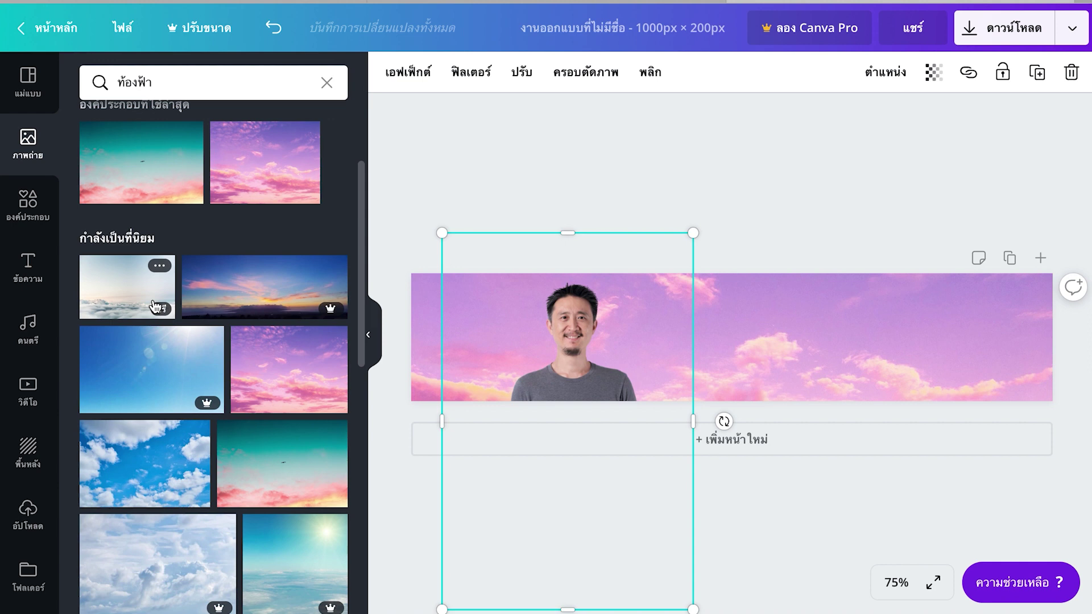
# Browse the element categories and add the horizontal stacked bar chart beside the portrait.
pyautogui.click(25, 208)
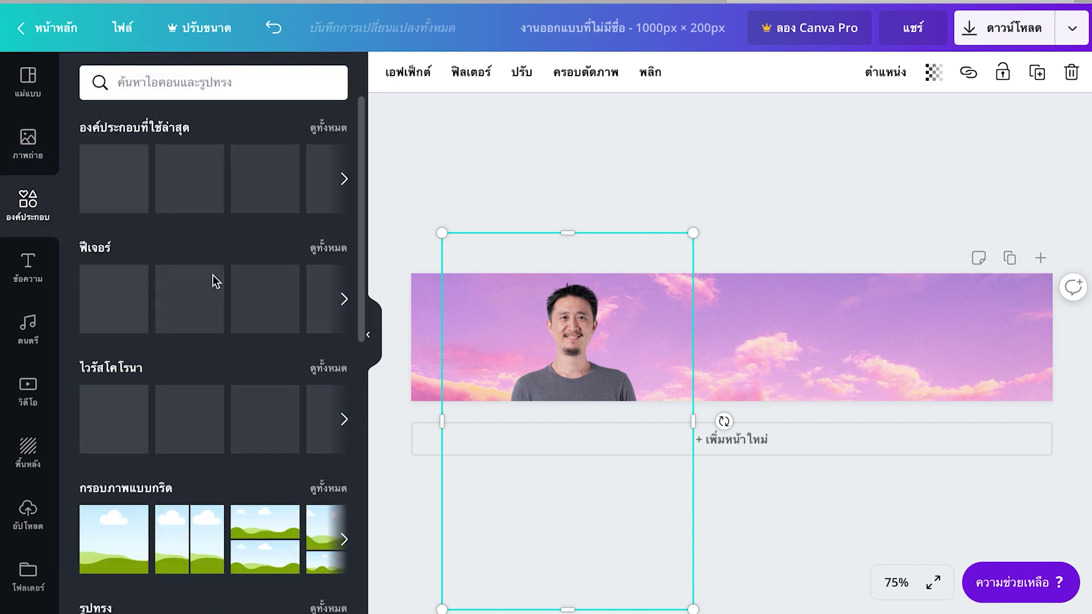
pyautogui.scroll(-4, 234, 377)
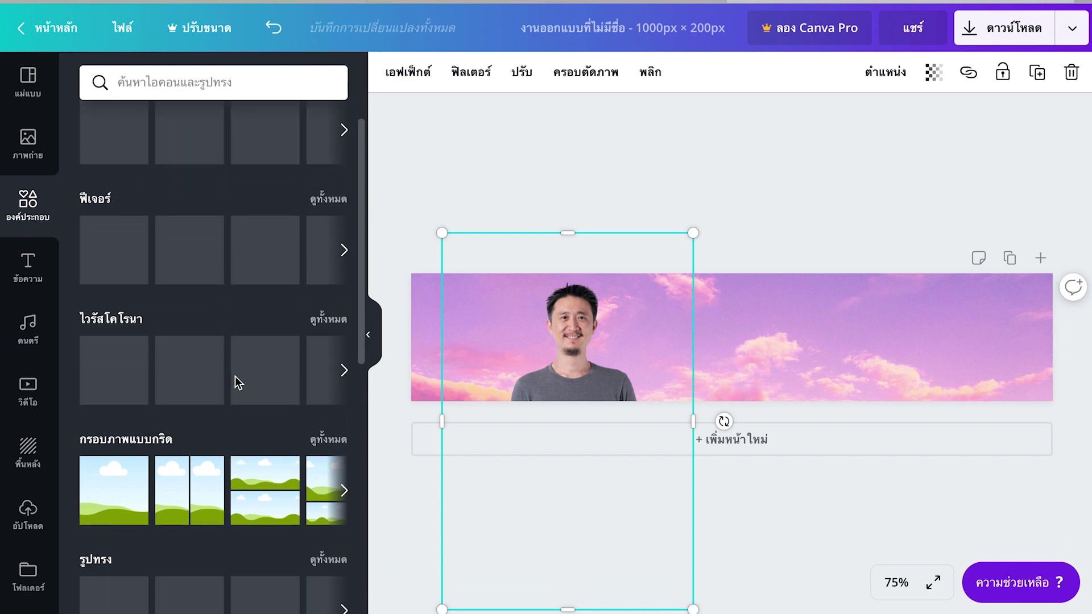
pyautogui.scroll(-3, 234, 377)
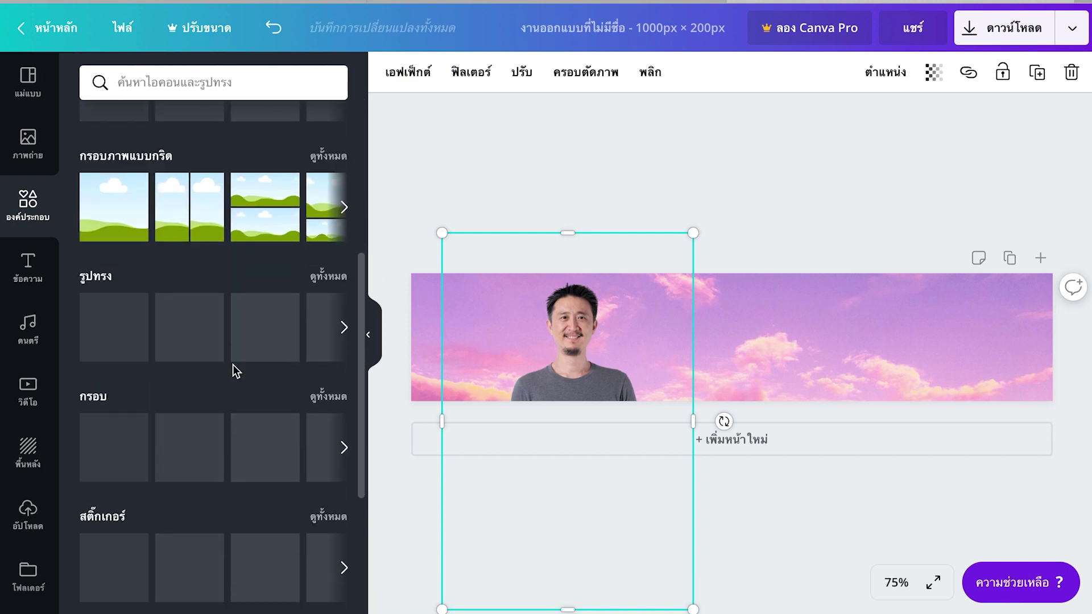
pyautogui.scroll(1, 127, 337)
pyautogui.scroll(4, 135, 357)
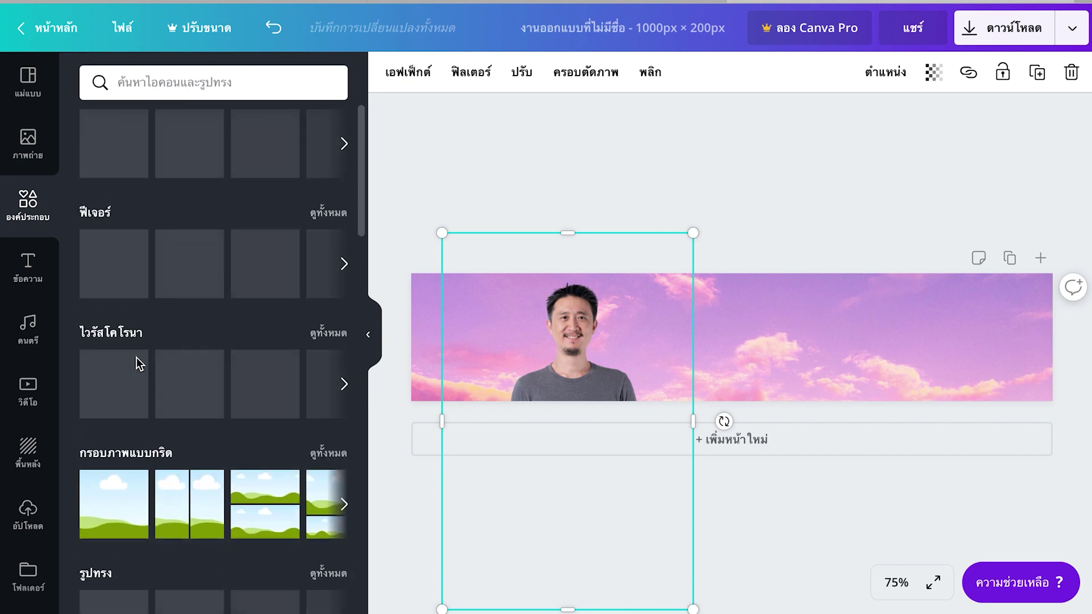
pyautogui.scroll(-3, 142, 364)
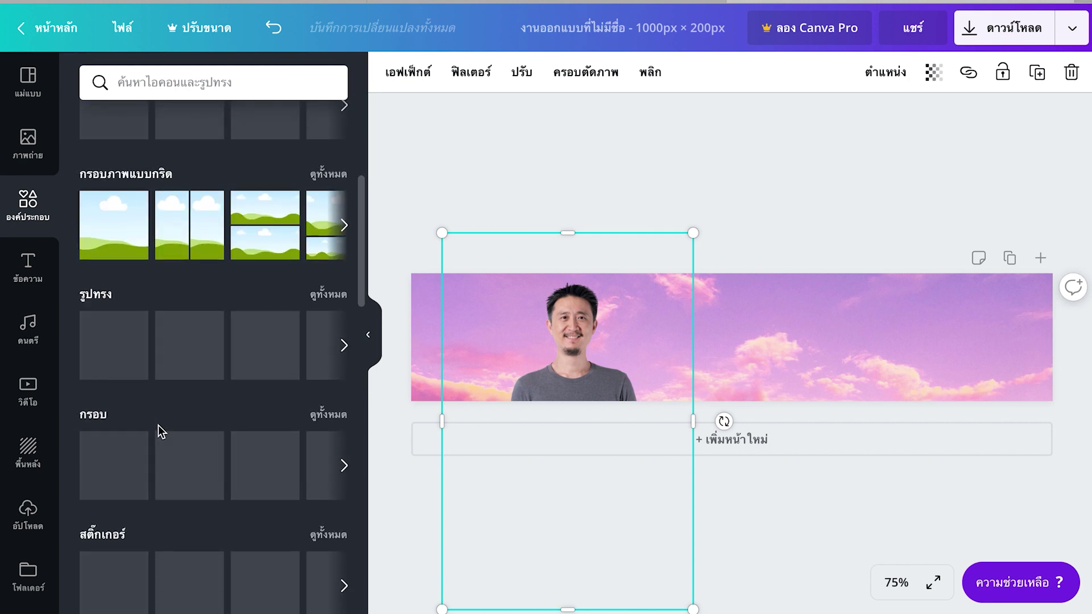
pyautogui.scroll(4, 158, 425)
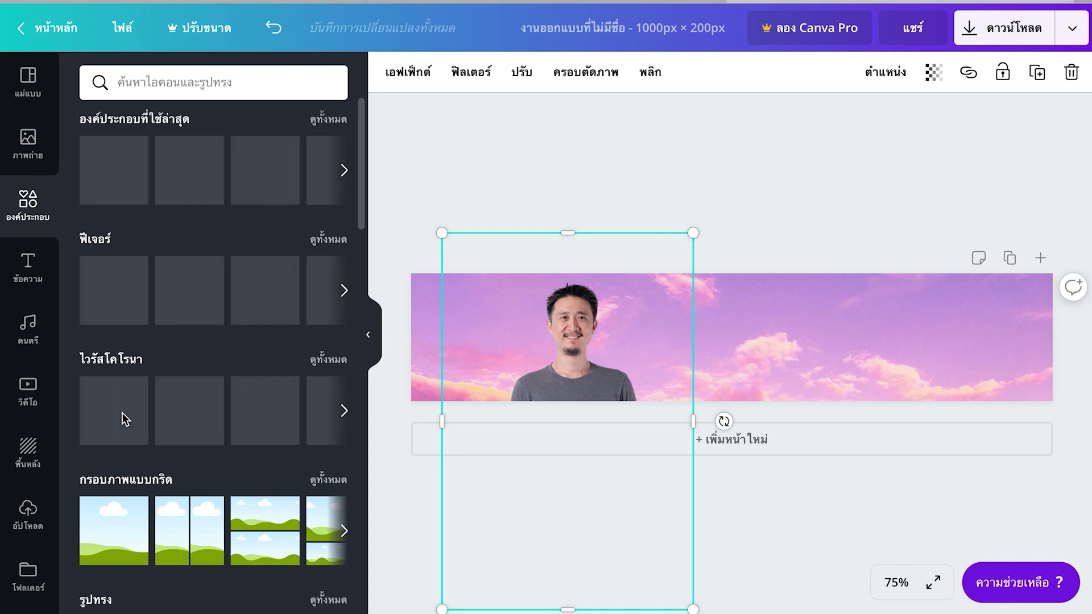
pyautogui.scroll(-10, 121, 413)
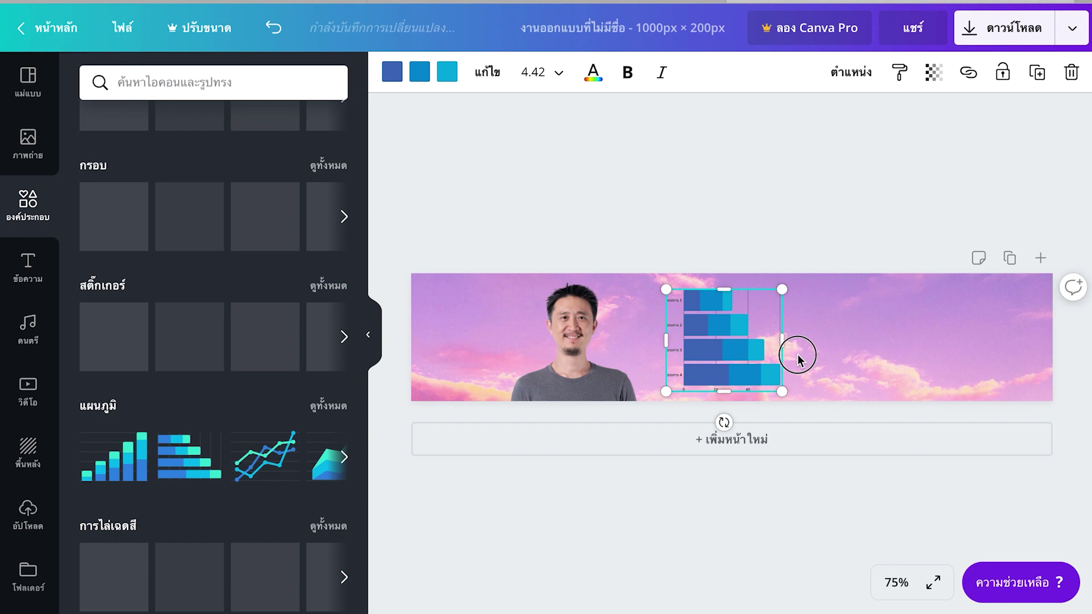
pyautogui.click(770, 183)
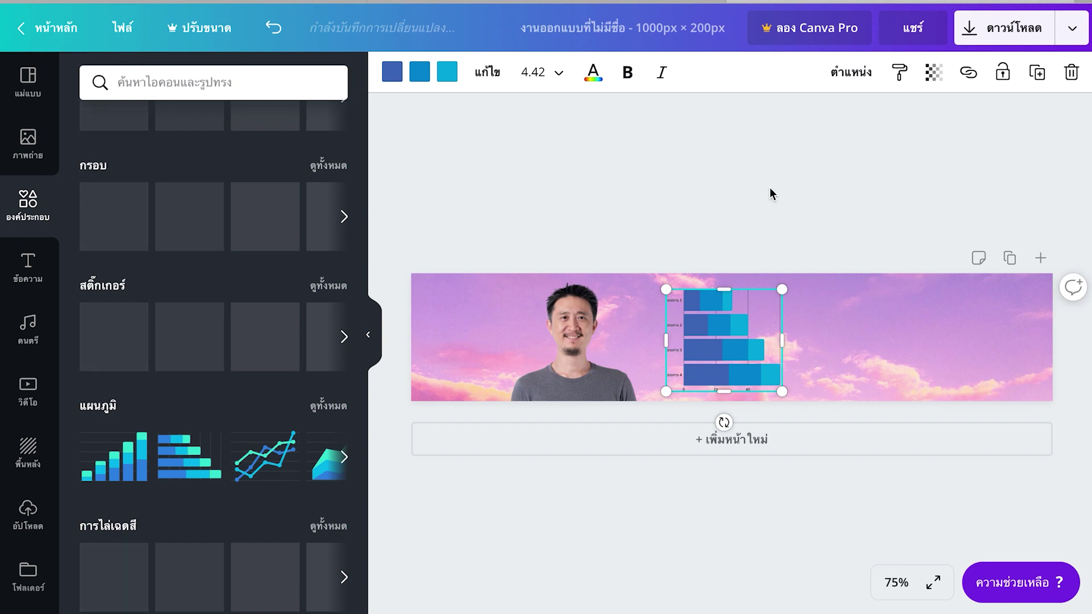
# Open the bar chart's data table and move the chart further right of the banner's centre.
pyautogui.click(724, 333)
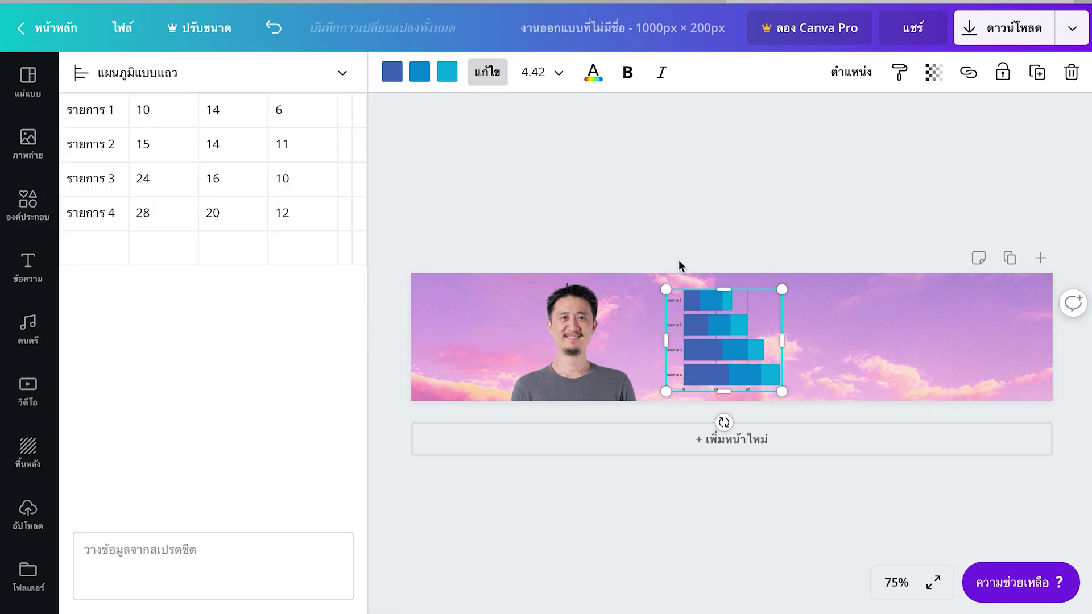
pyautogui.moveTo(782, 353); pyautogui.dragTo(884, 353)
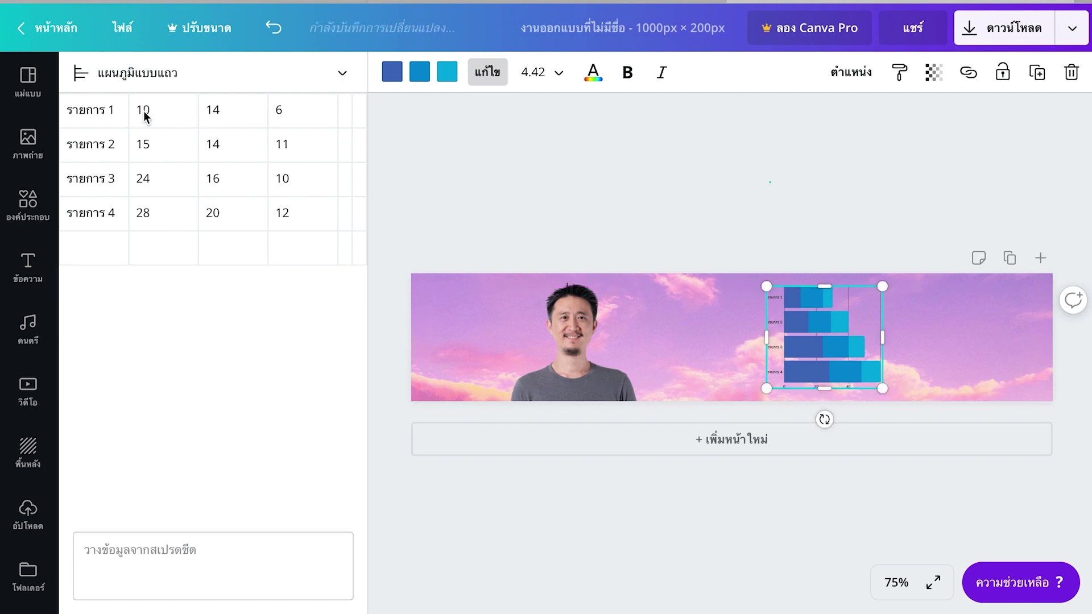
pyautogui.press('Escape')
# Examine the bar chart's data table at the first value of รายการ 1 and the colour choices for its first series.
pyautogui.click(825, 338)
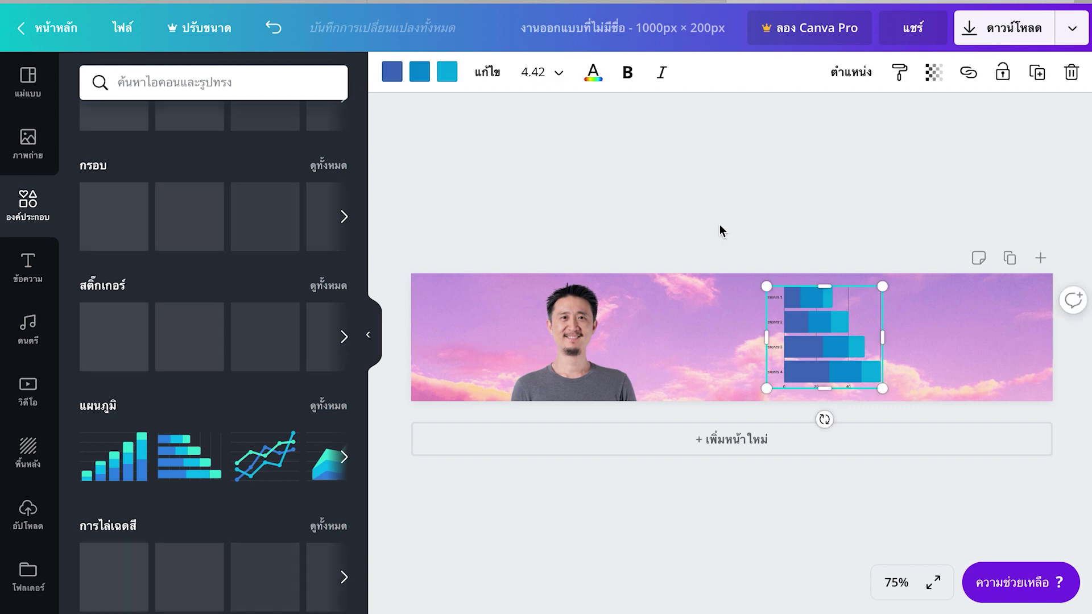
pyautogui.click(824, 346)
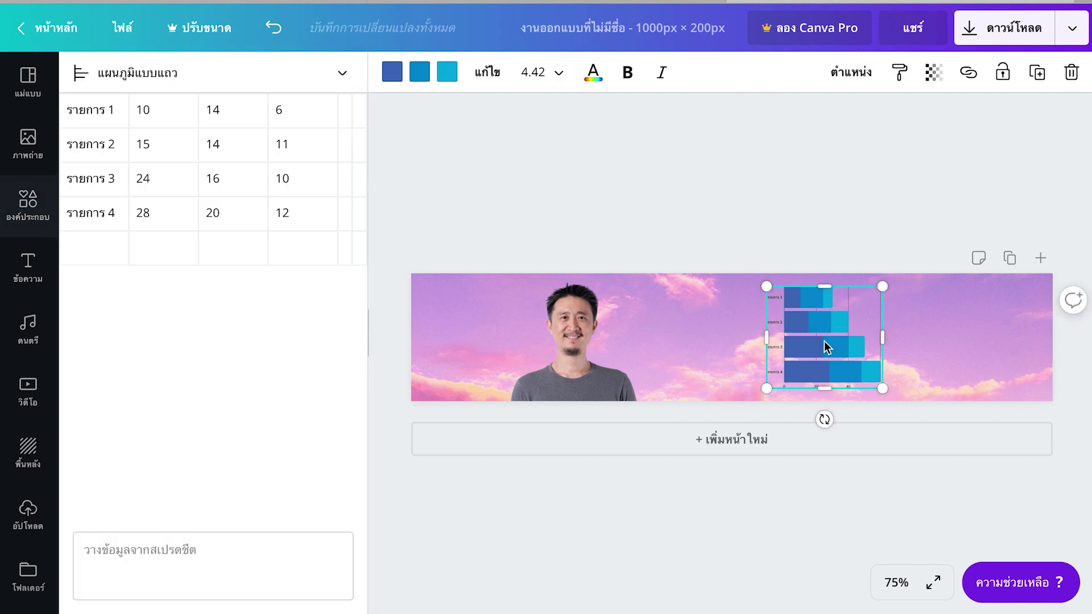
pyautogui.click(155, 116)
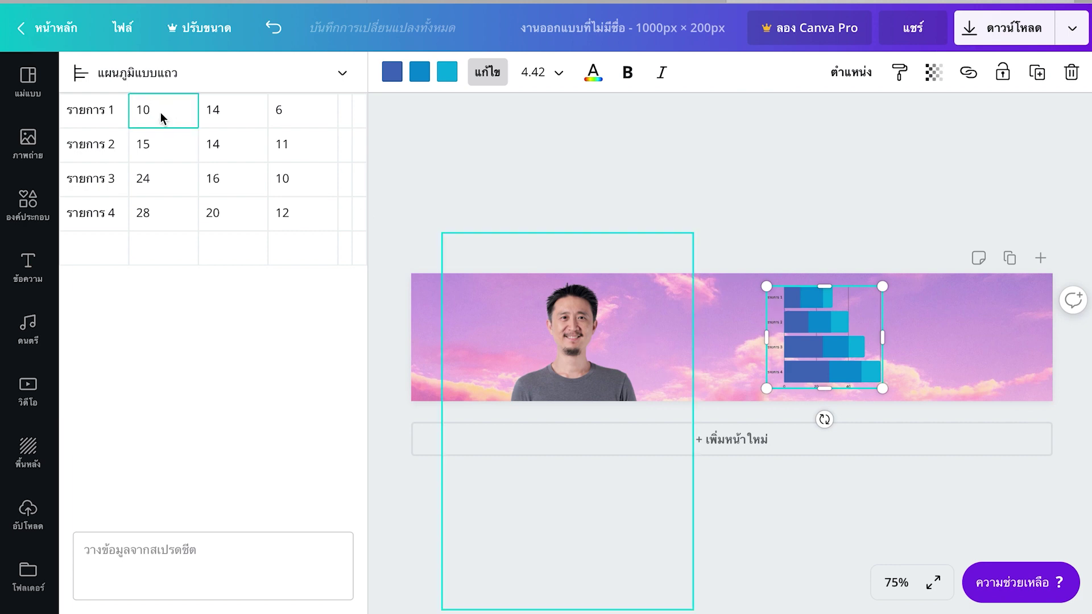
pyautogui.click(392, 75)
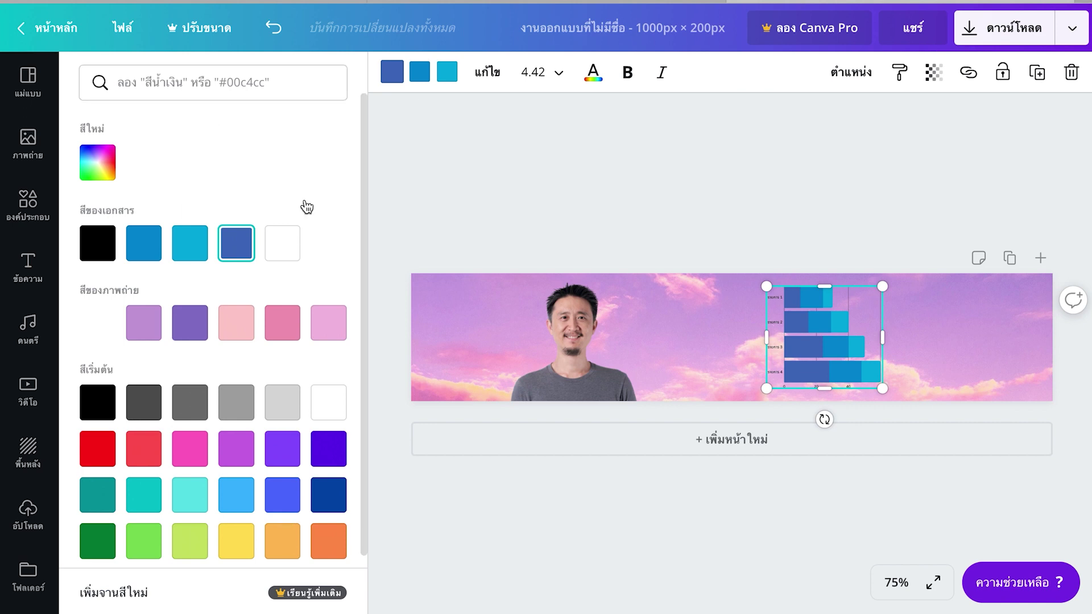
pyautogui.click(819, 350)
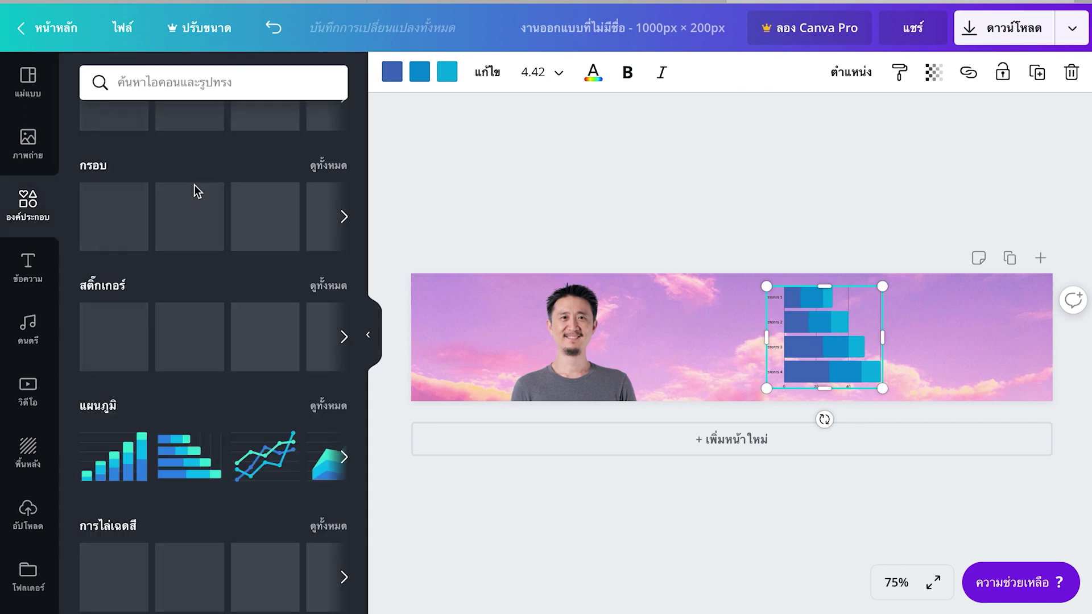
# Add the "เย็นฉ่ำ หอมละมุน &รสเลิศ" font combination beside the portrait and move the bar chart to the banner's far right.
pyautogui.click(34, 275)
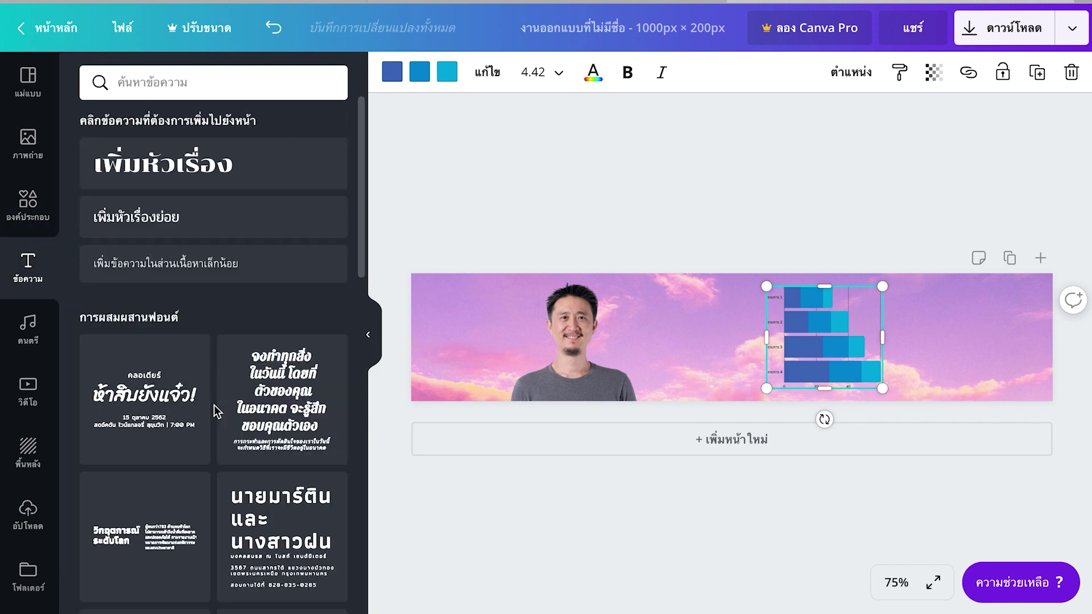
pyautogui.scroll(-1, 214, 405)
pyautogui.scroll(1, 213, 405)
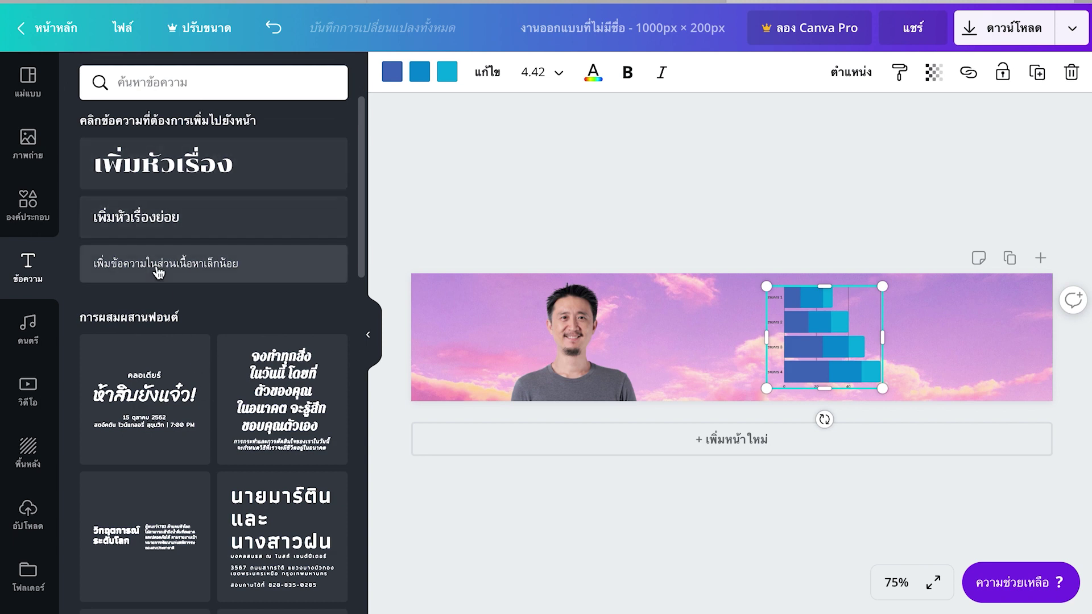
pyautogui.scroll(-4, 193, 347)
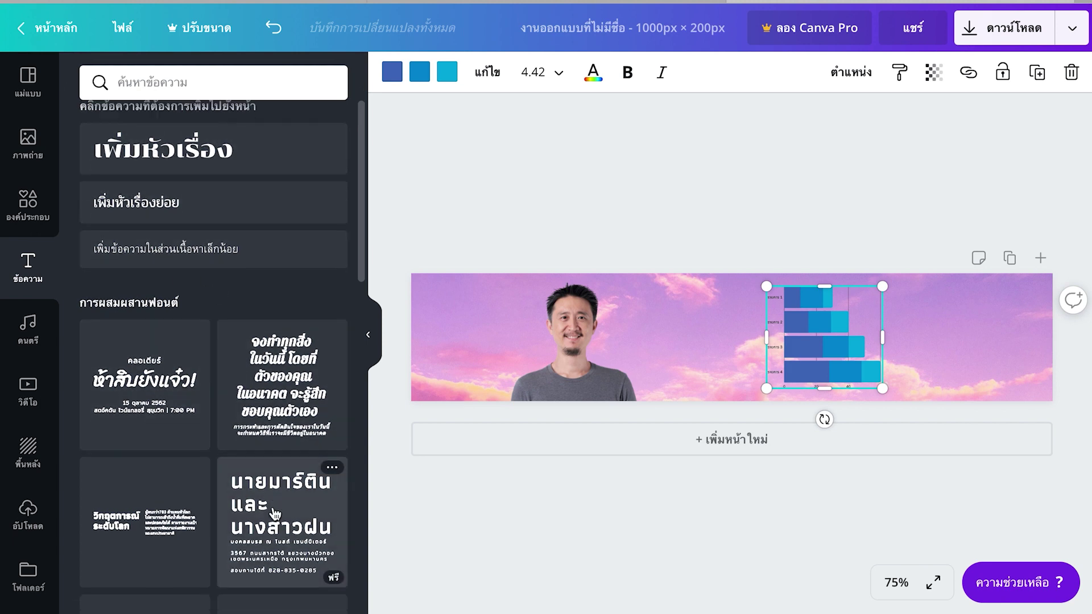
pyautogui.scroll(-2, 227, 502)
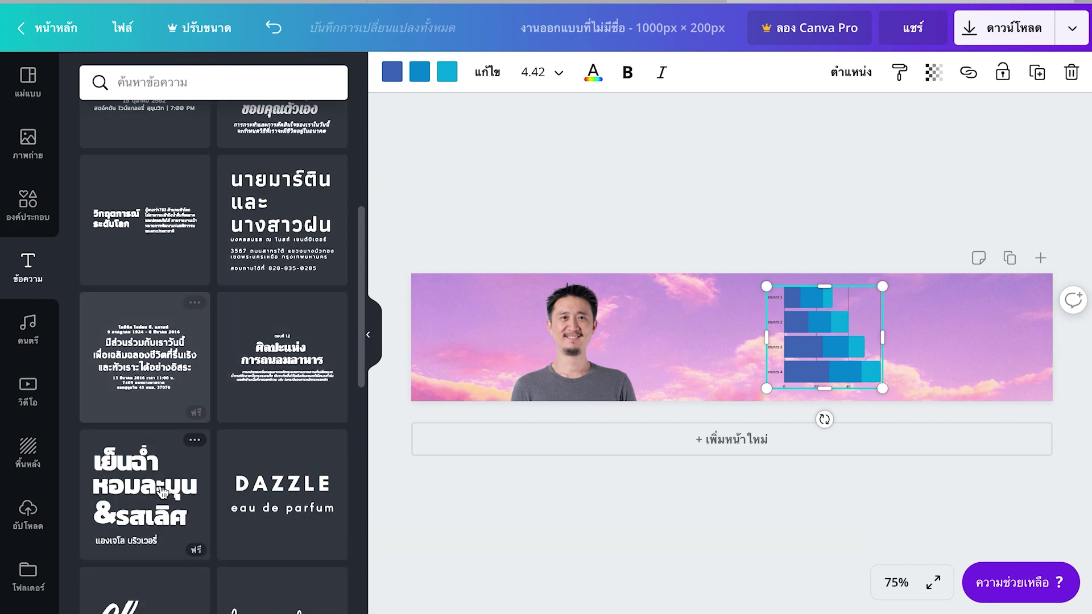
pyautogui.scroll(-2, 140, 404)
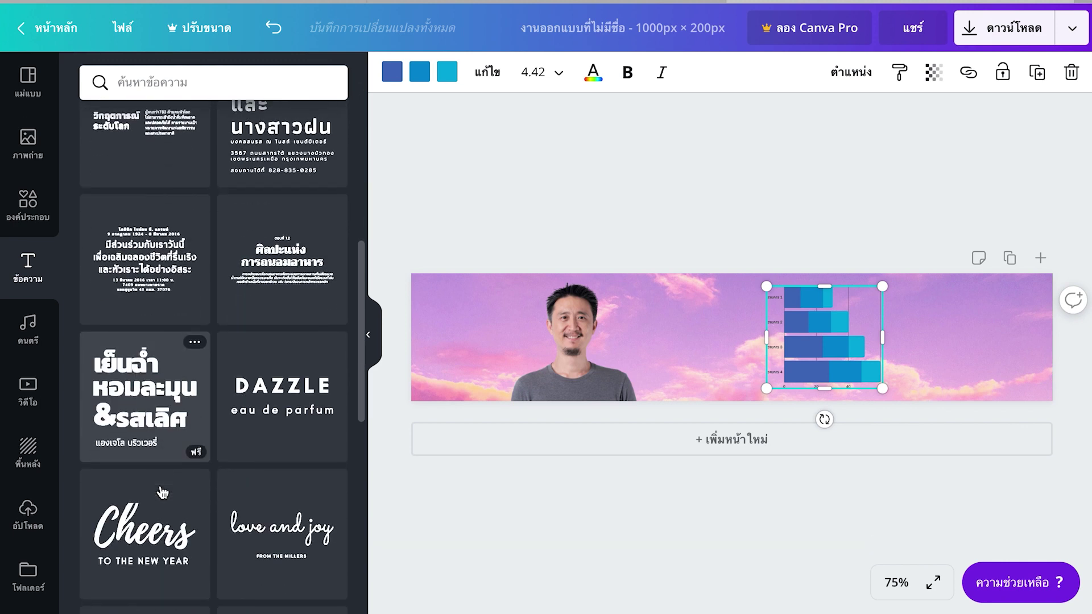
pyautogui.click(134, 382)
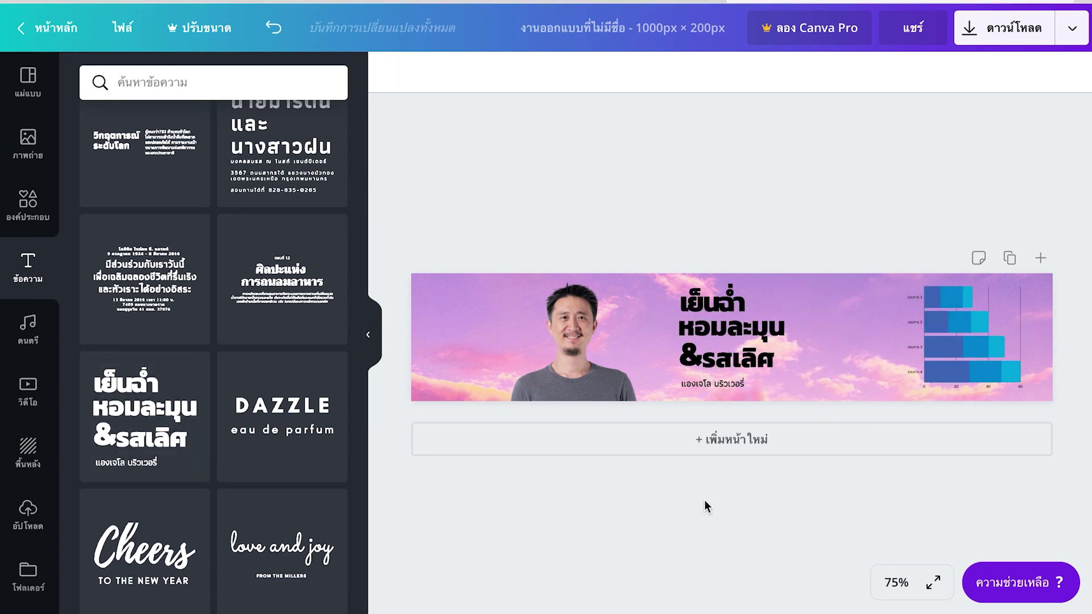
pyautogui.click(715, 333)
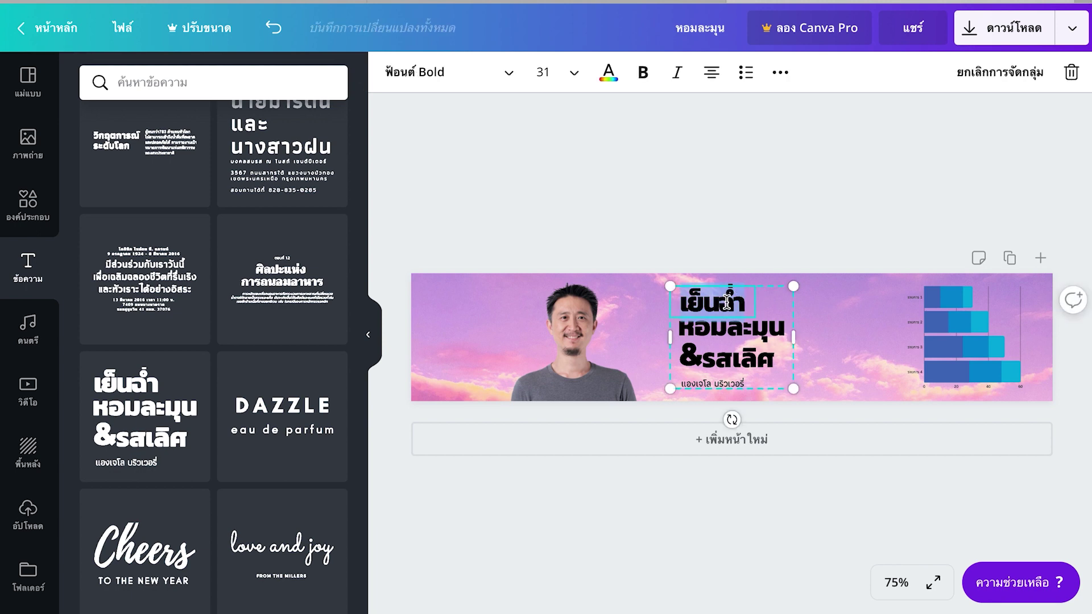
pyautogui.click(729, 219)
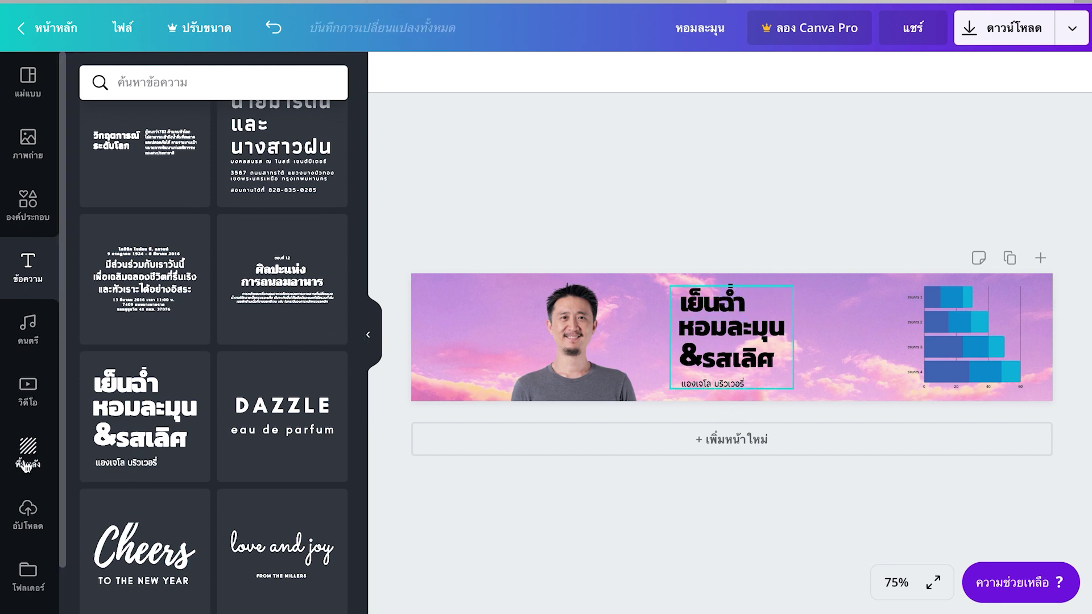
# Download the banner as a PNG file and request the file again from the Canva Pro trial offer.
pyautogui.scroll(-1, 27, 461)
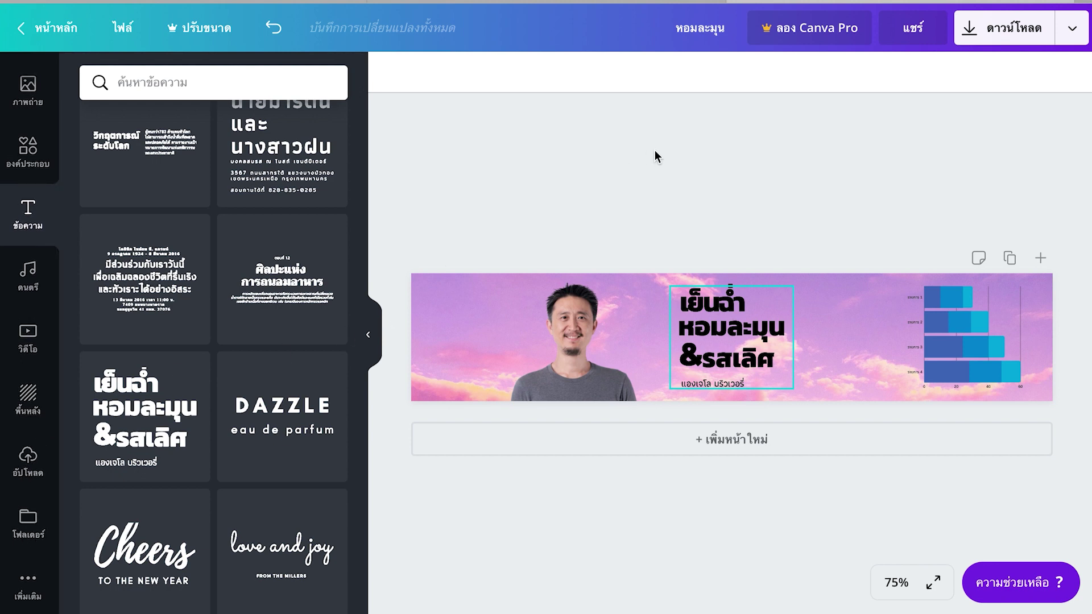
pyautogui.click(994, 34)
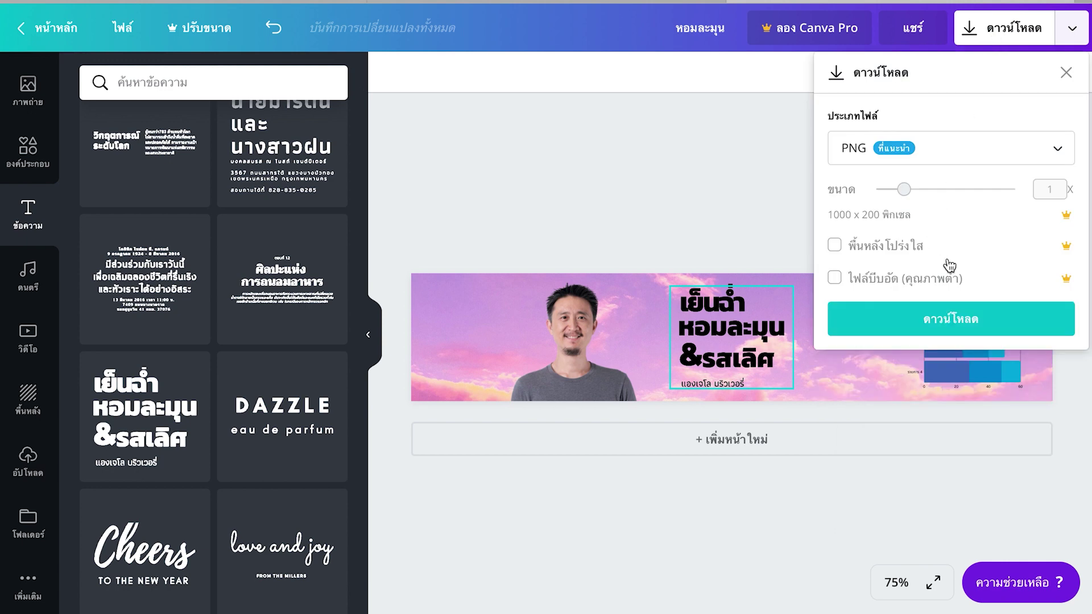
pyautogui.click(955, 160)
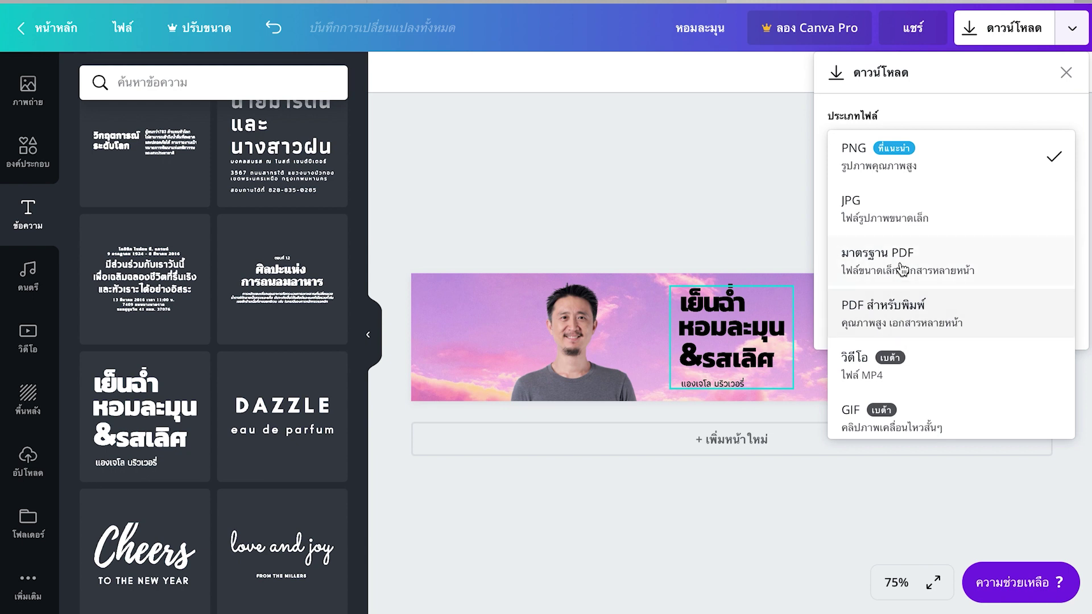
pyautogui.click(955, 152)
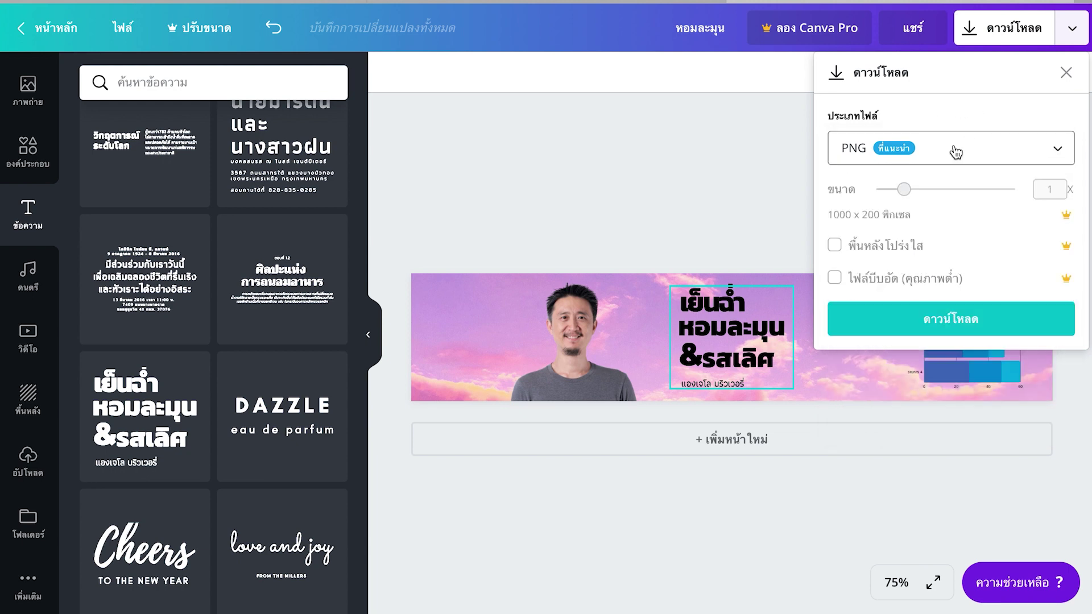
pyautogui.click(947, 327)
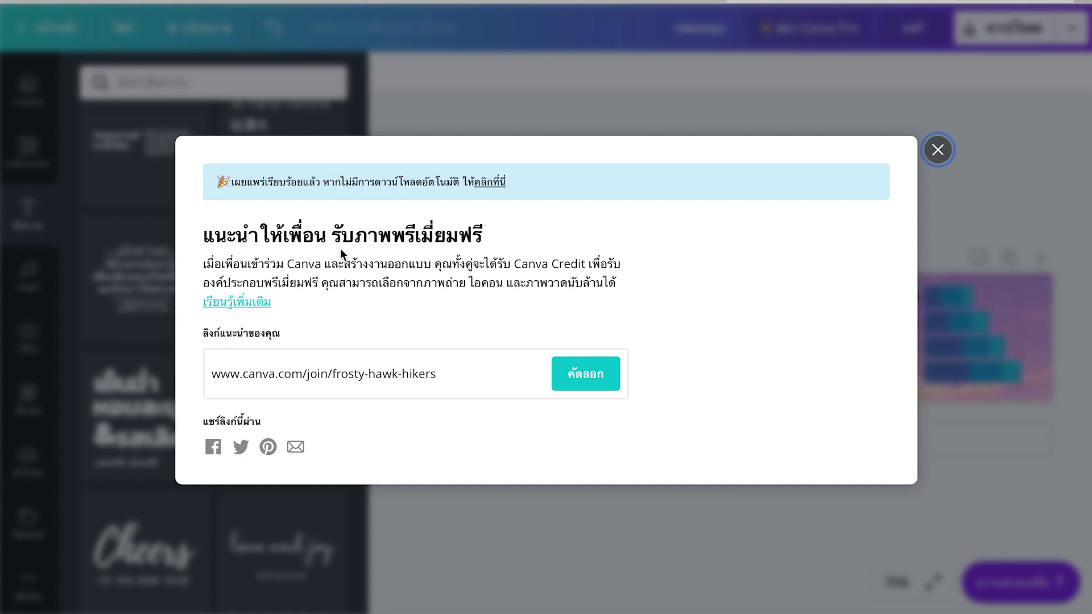
pyautogui.click(938, 151)
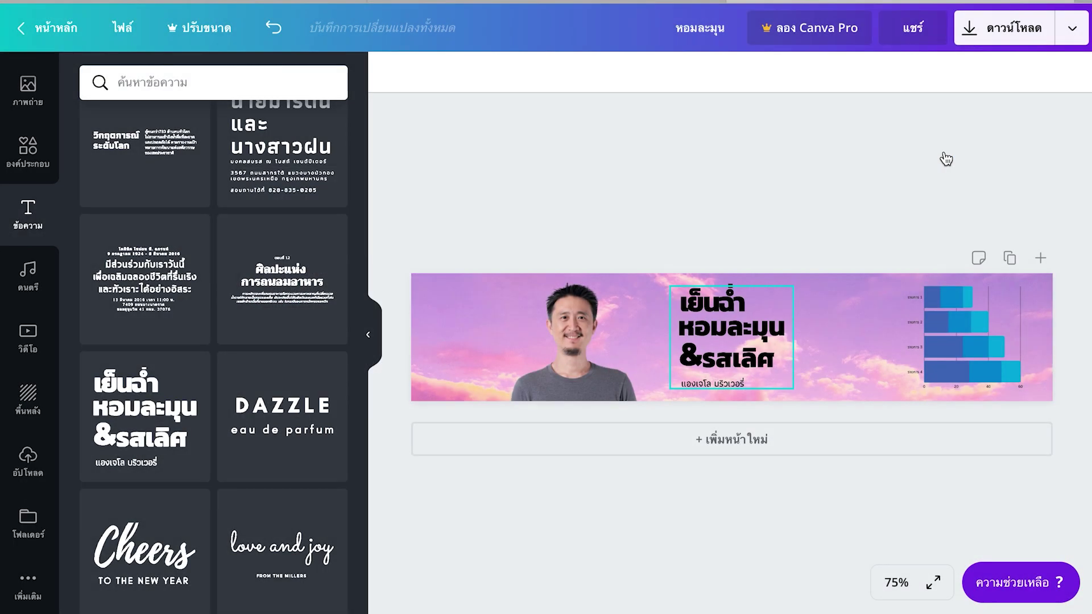
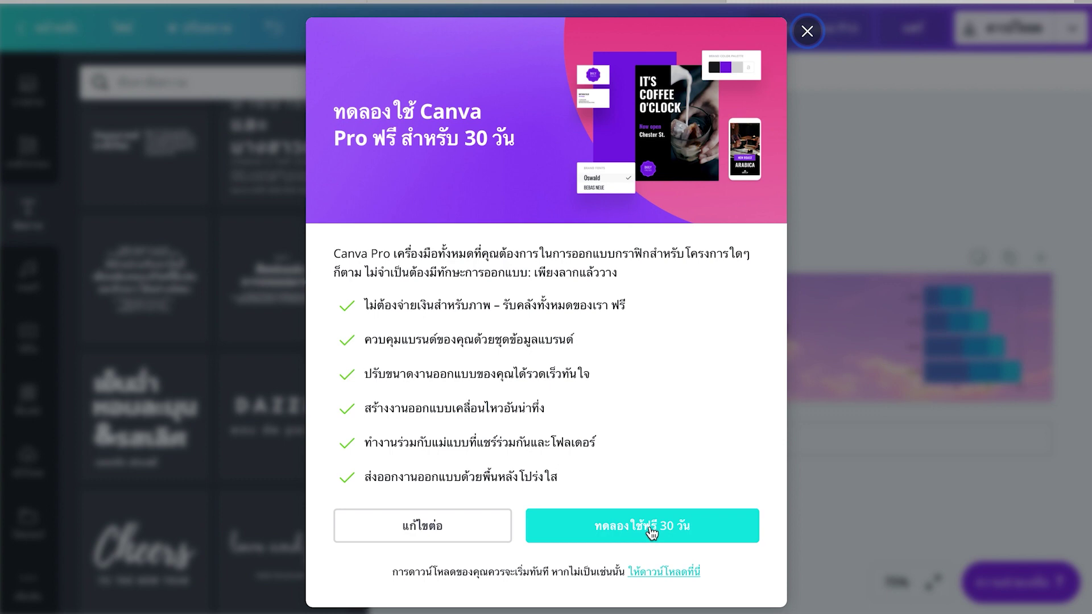
pyautogui.click(665, 573)
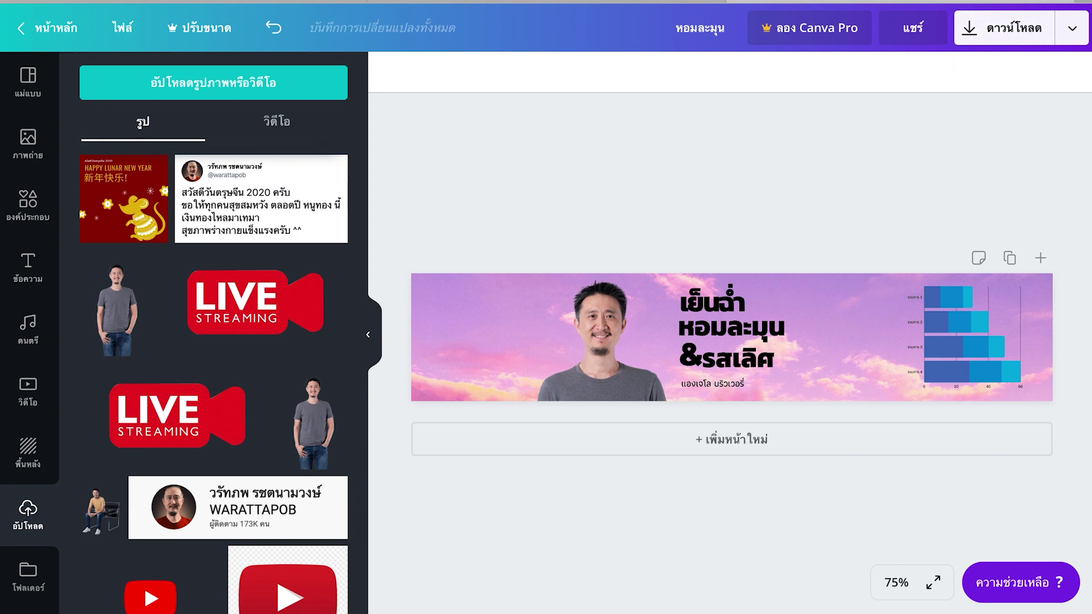
# Show the downloaded หอมละมุน.png in Finder and preview the image, leaving only the banner editor open.
pyautogui.press('alt+super+l')
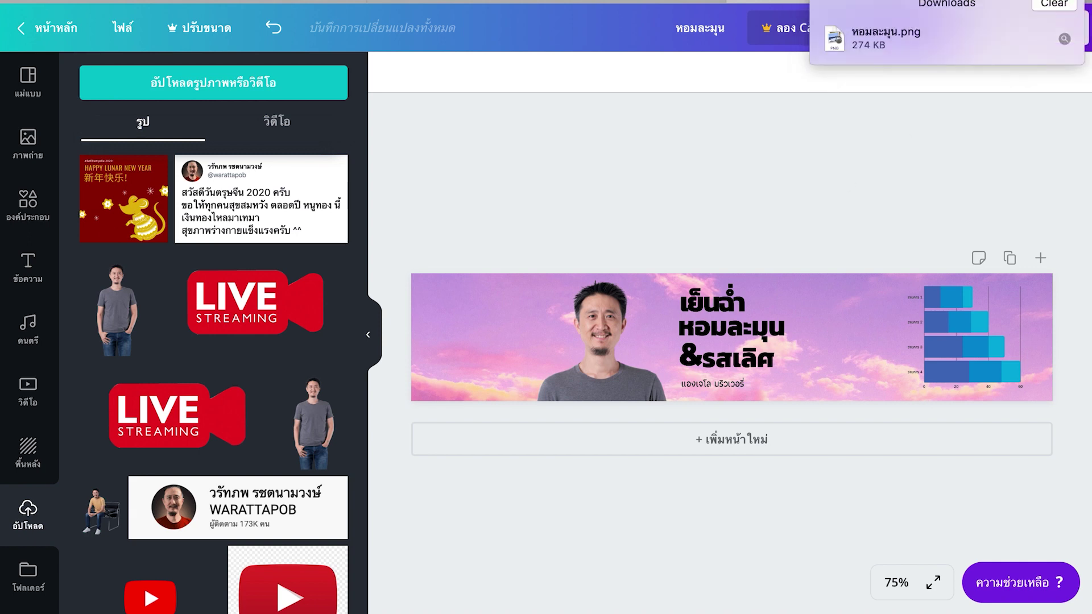
pyautogui.click(1064, 40)
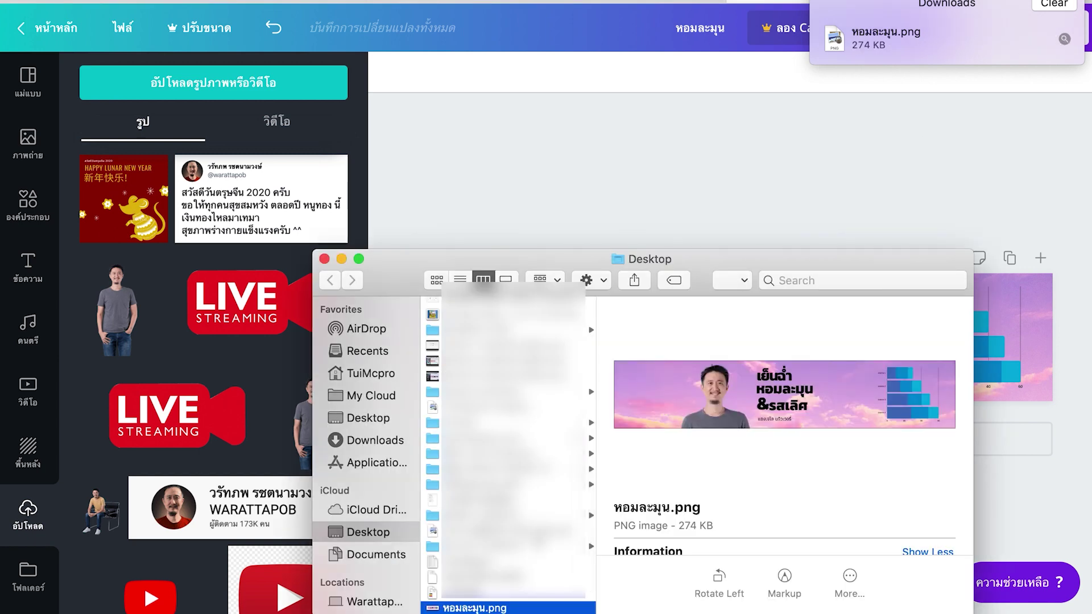
pyautogui.press('space')
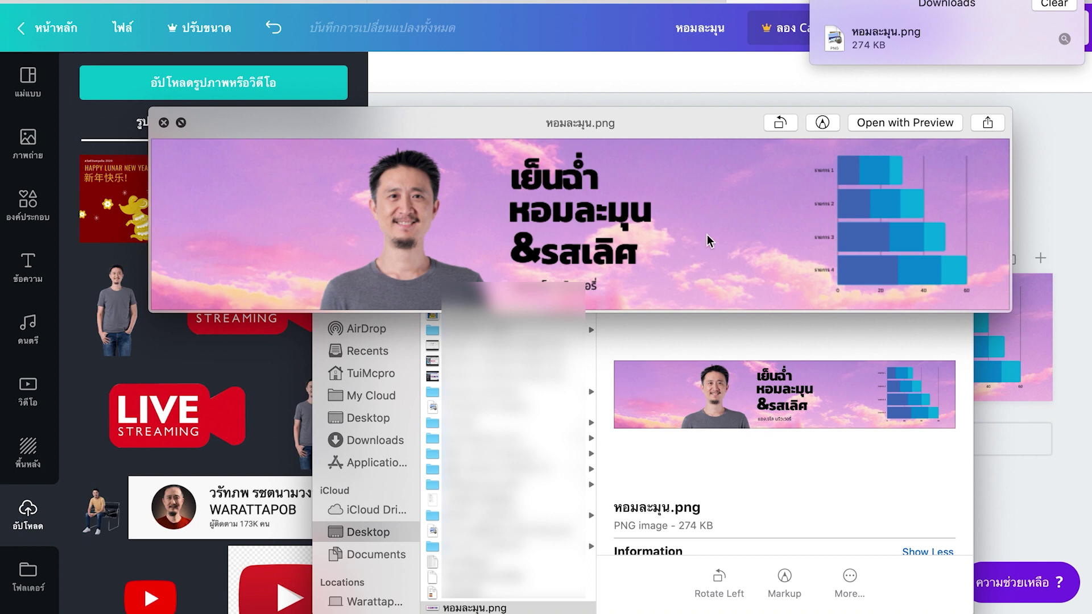
pyautogui.click(164, 123)
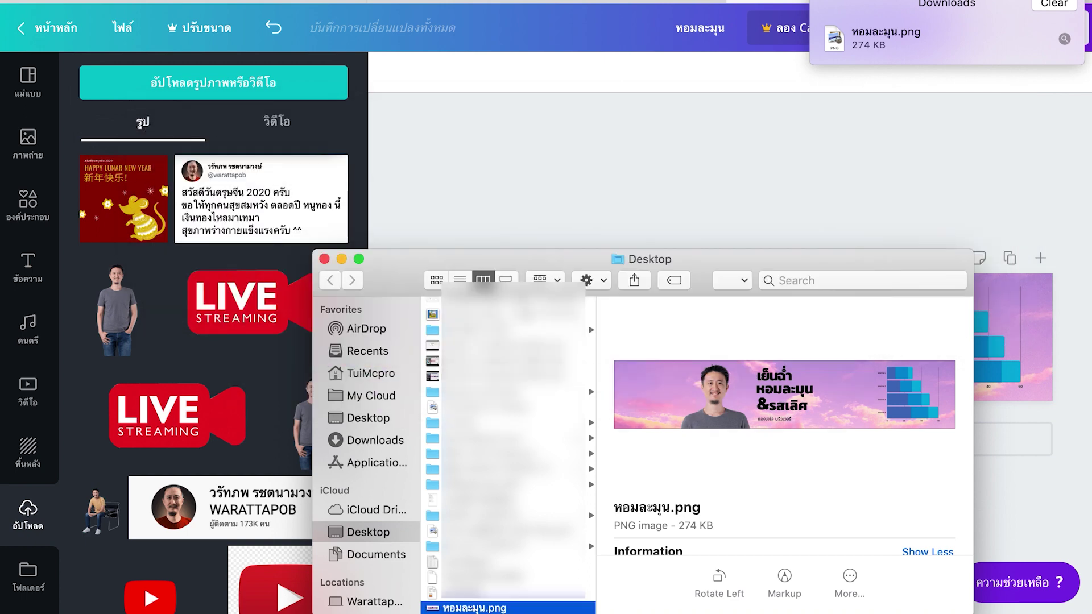
pyautogui.click(324, 258)
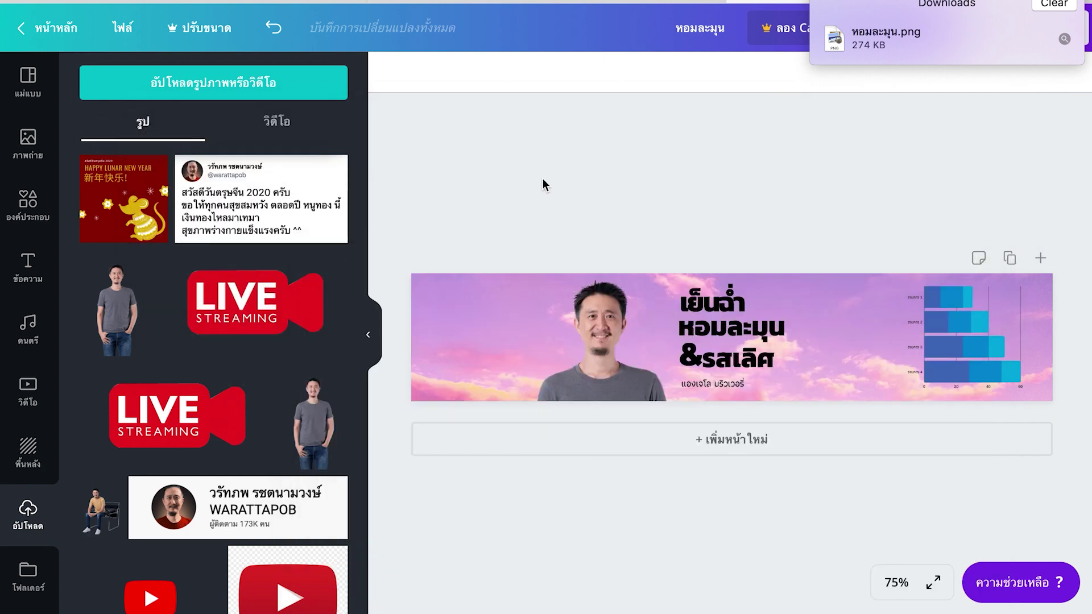
pyautogui.click(756, 194)
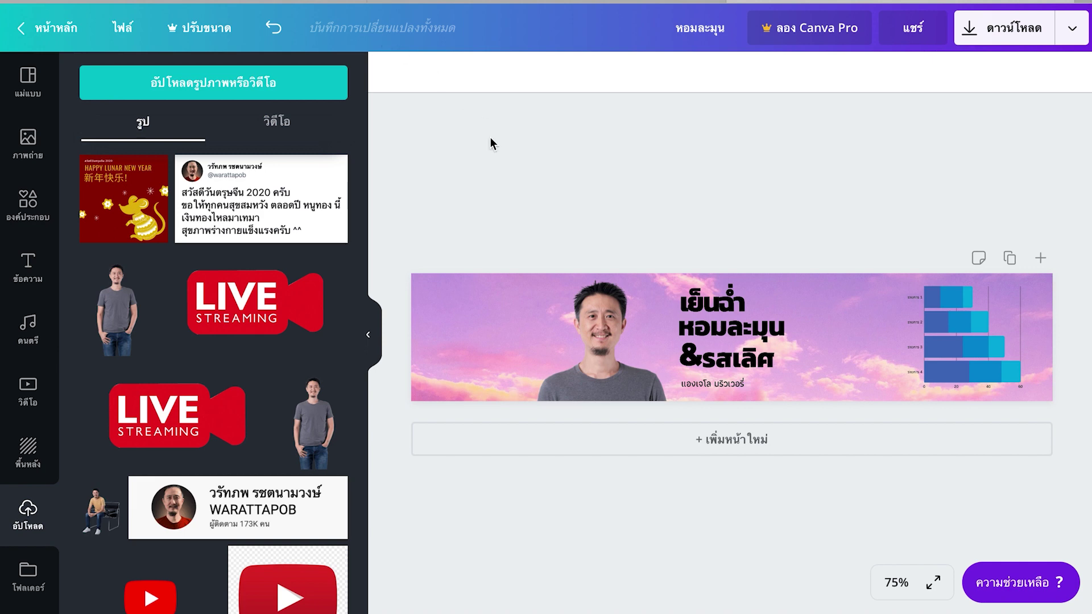
# Leave the banner editor for the Canva home page and open the list of all designs.
pyautogui.click(29, 29)
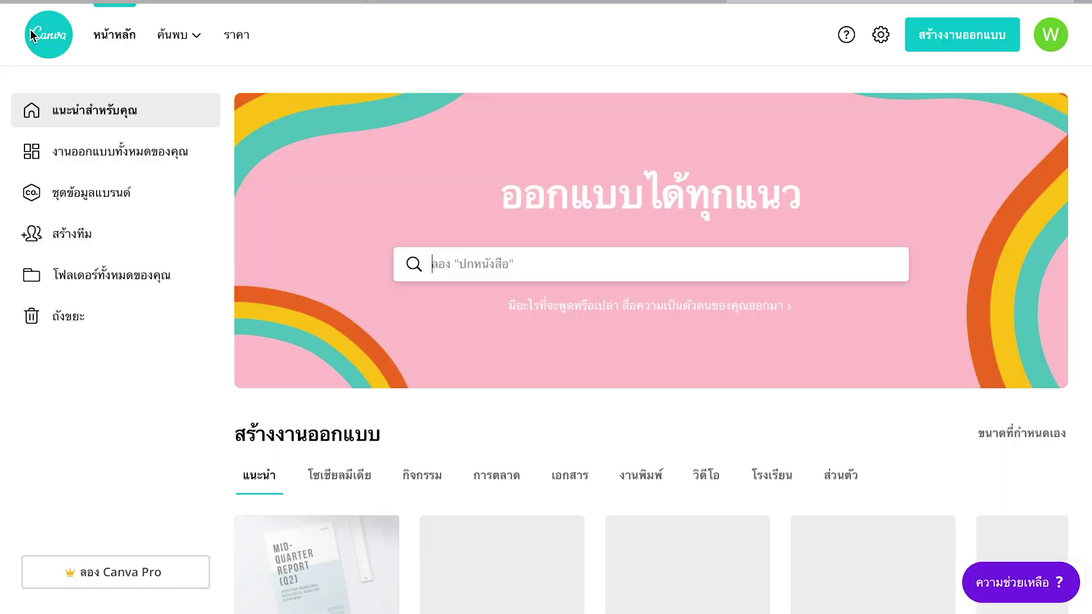
pyautogui.click(105, 152)
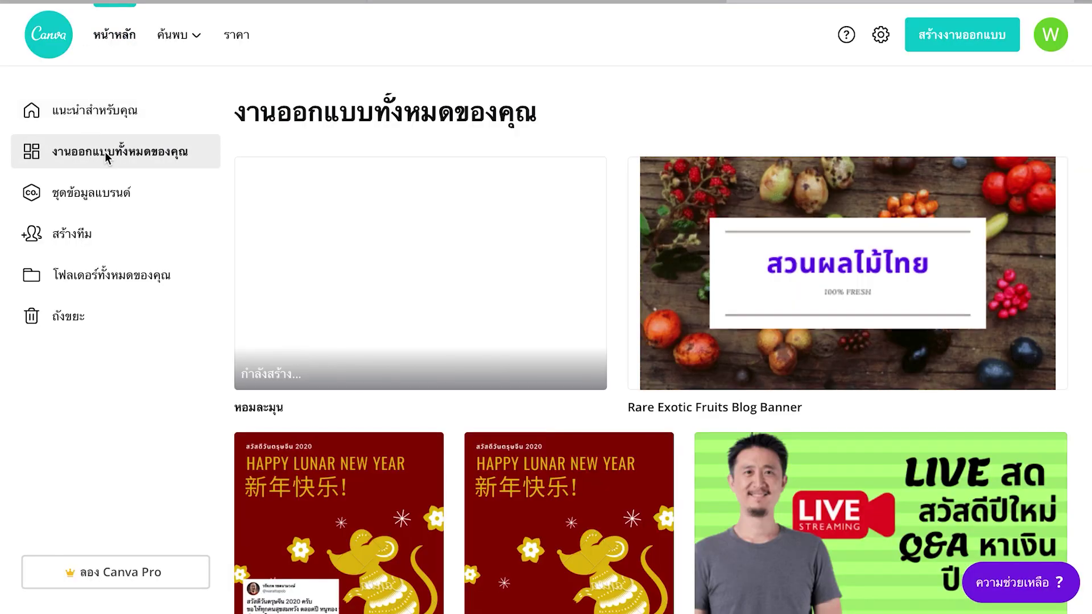